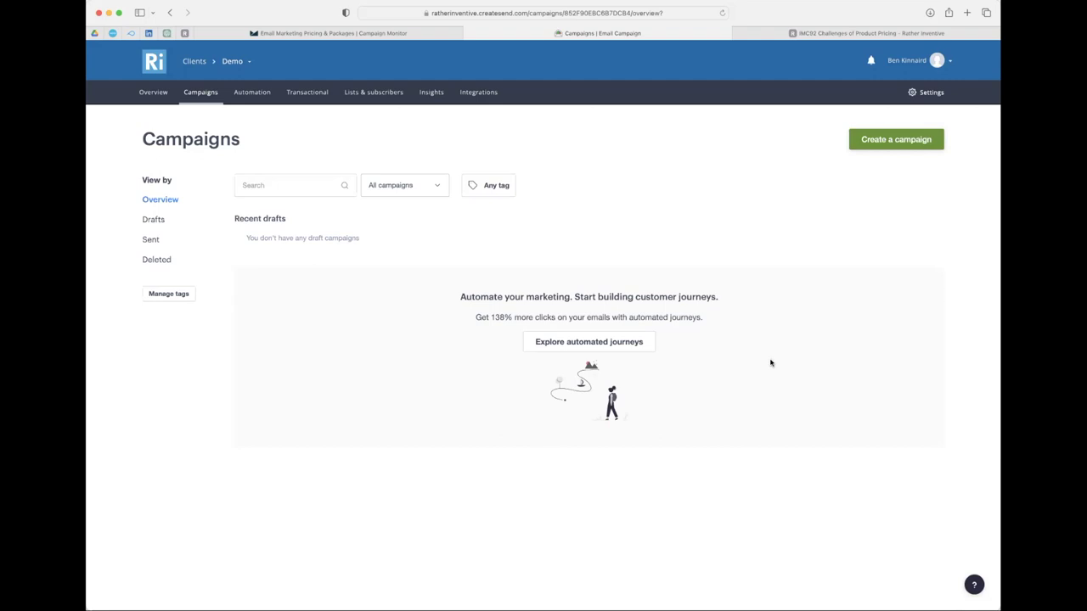
# Look through the Demo client's overview, campaigns, automation types, lists and subscribers, insights and integrations.
pyautogui.click(153, 91)
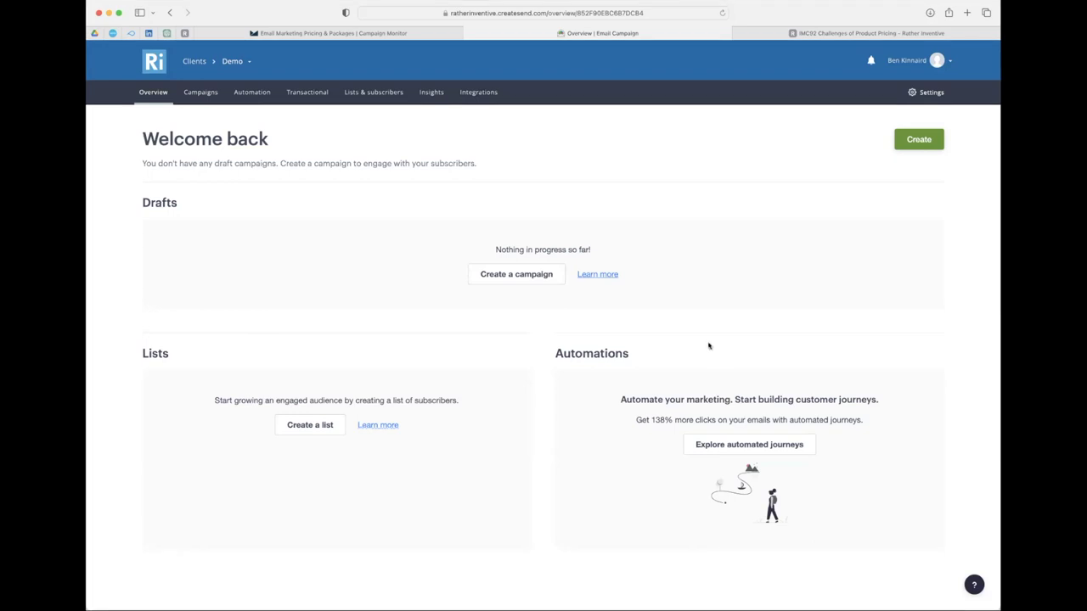
pyautogui.click(201, 93)
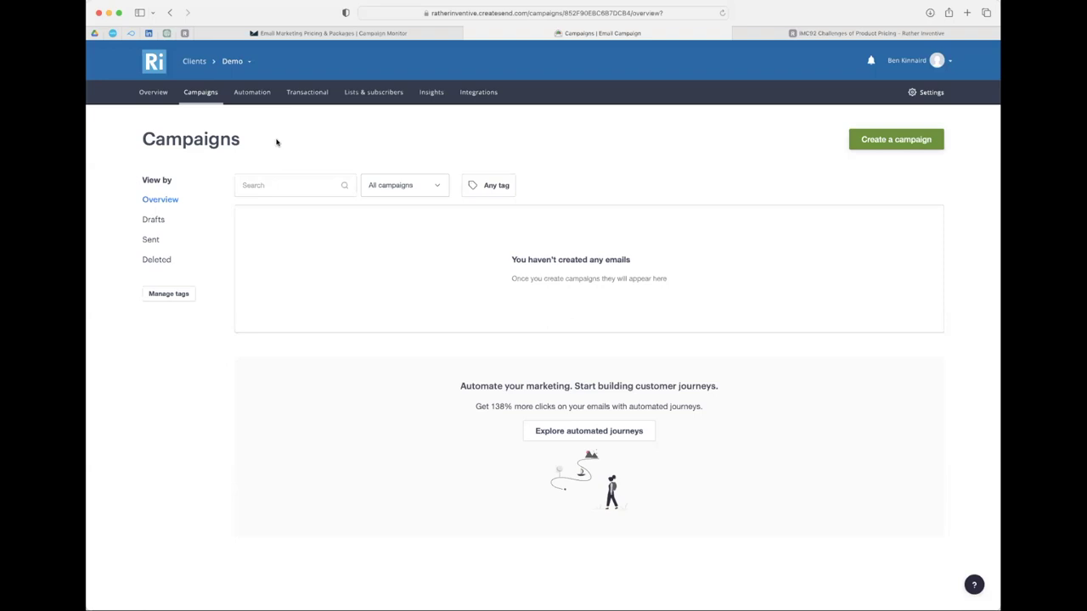
pyautogui.click(247, 93)
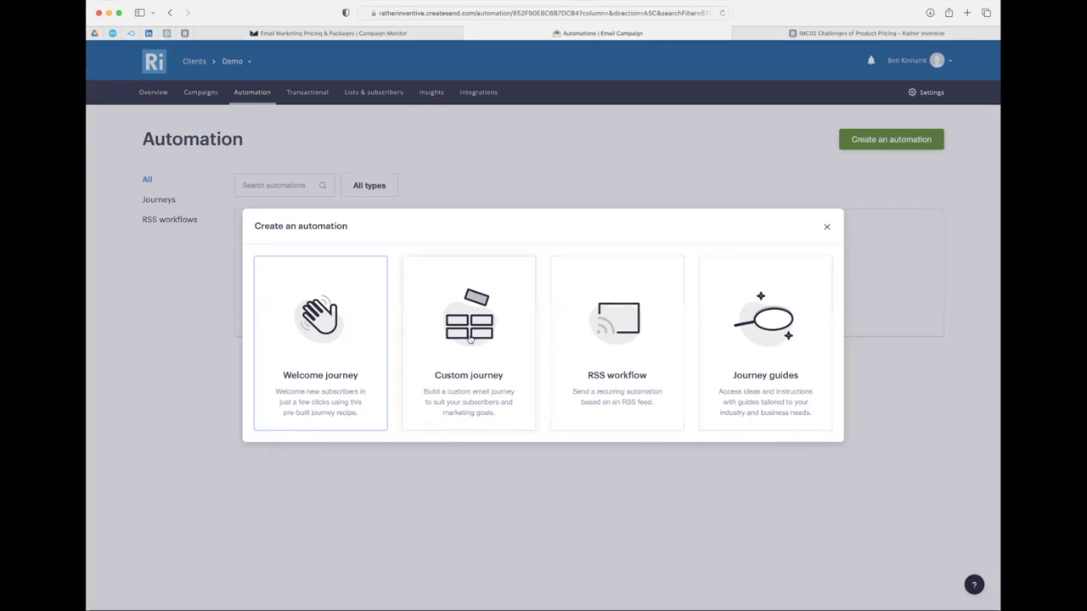
pyautogui.click(501, 163)
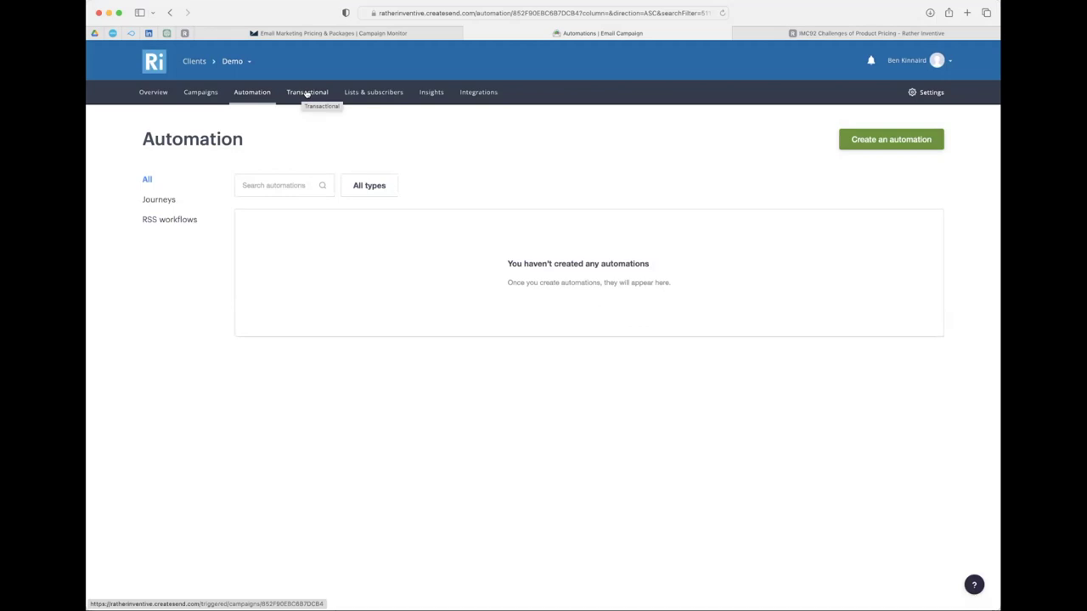
pyautogui.click(362, 93)
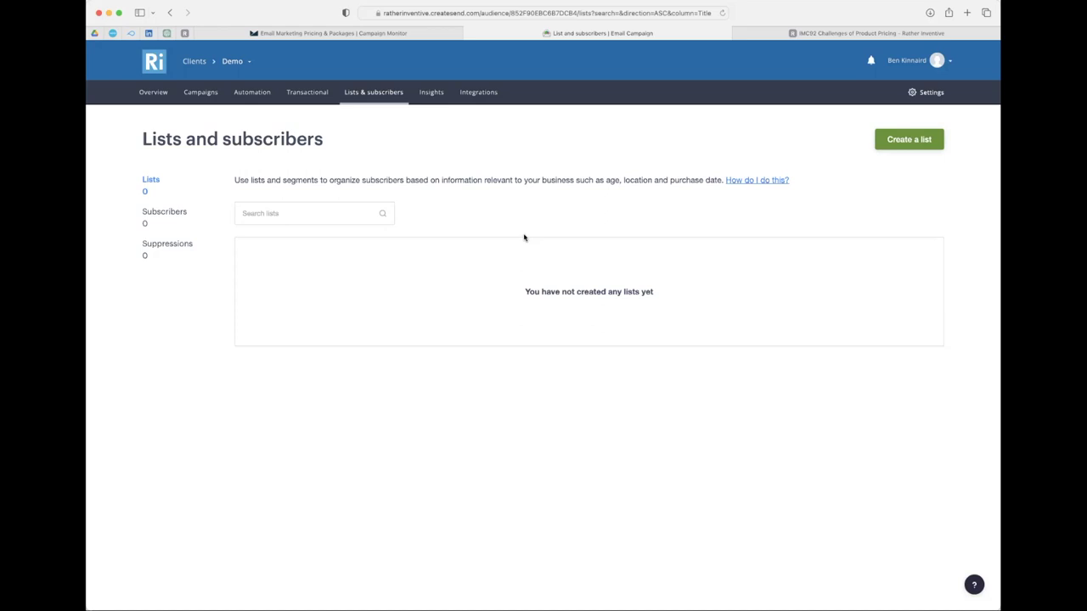
pyautogui.click(435, 95)
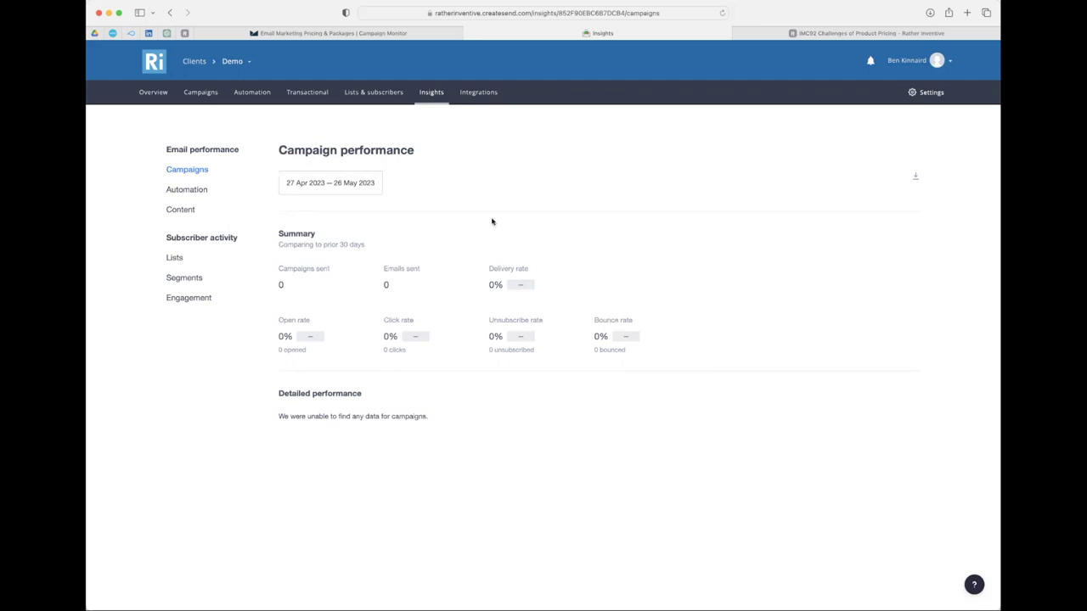
pyautogui.click(483, 97)
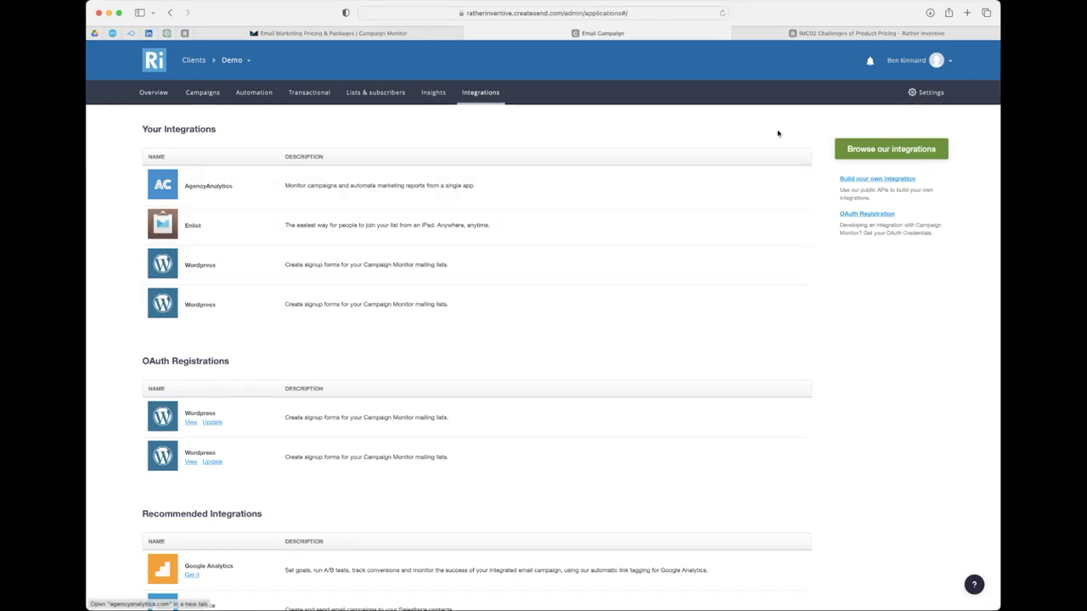
# Review the Demo client's details, including the available pricing plans and the subscriber approval level.
pyautogui.moveTo(934, 96)
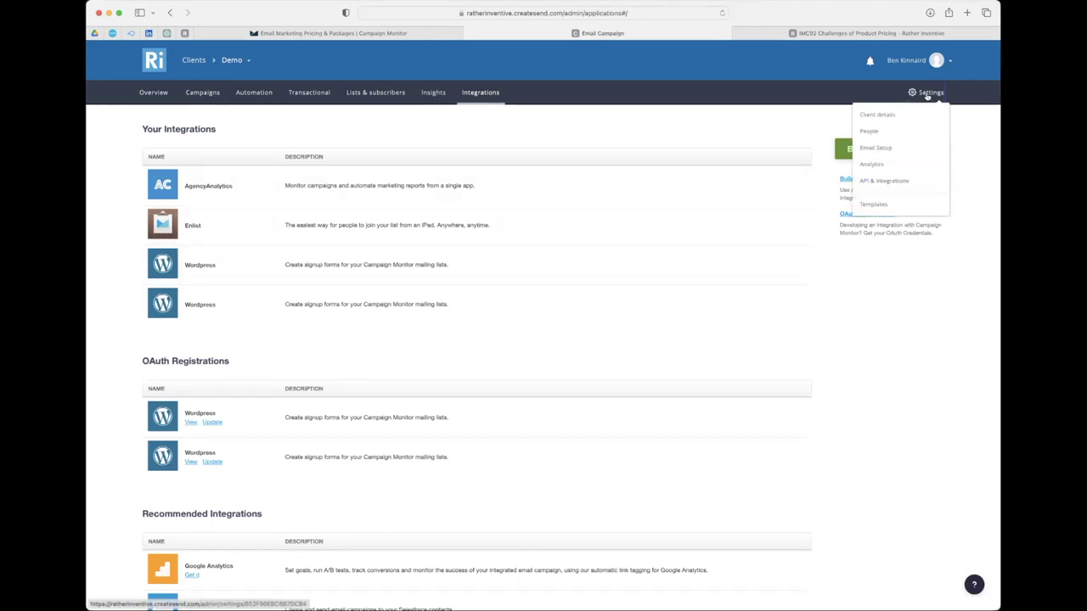
pyautogui.click(879, 115)
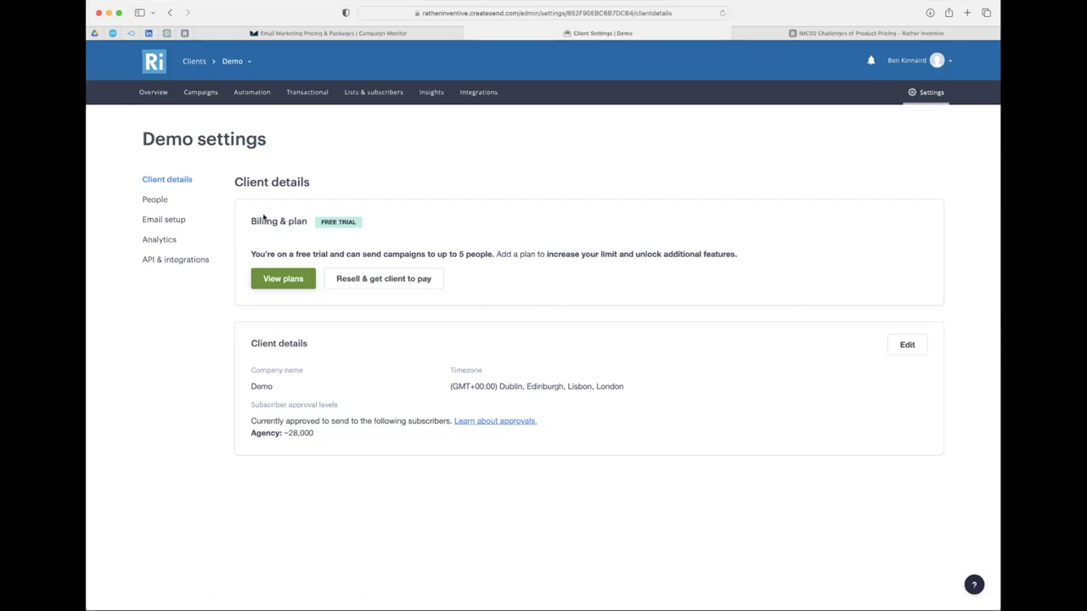
pyautogui.click(299, 280)
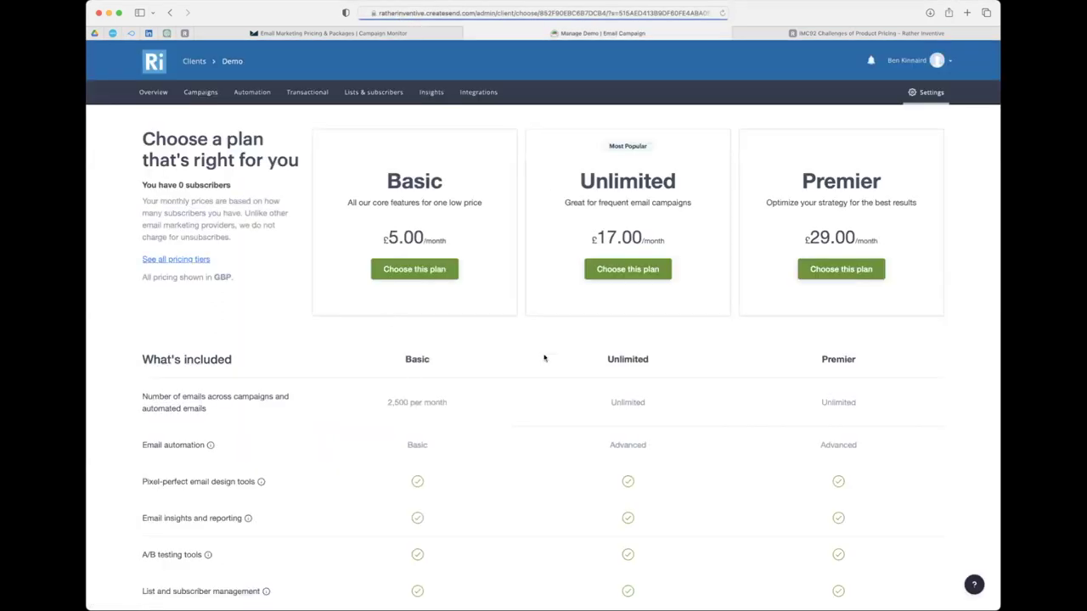
pyautogui.click(171, 14)
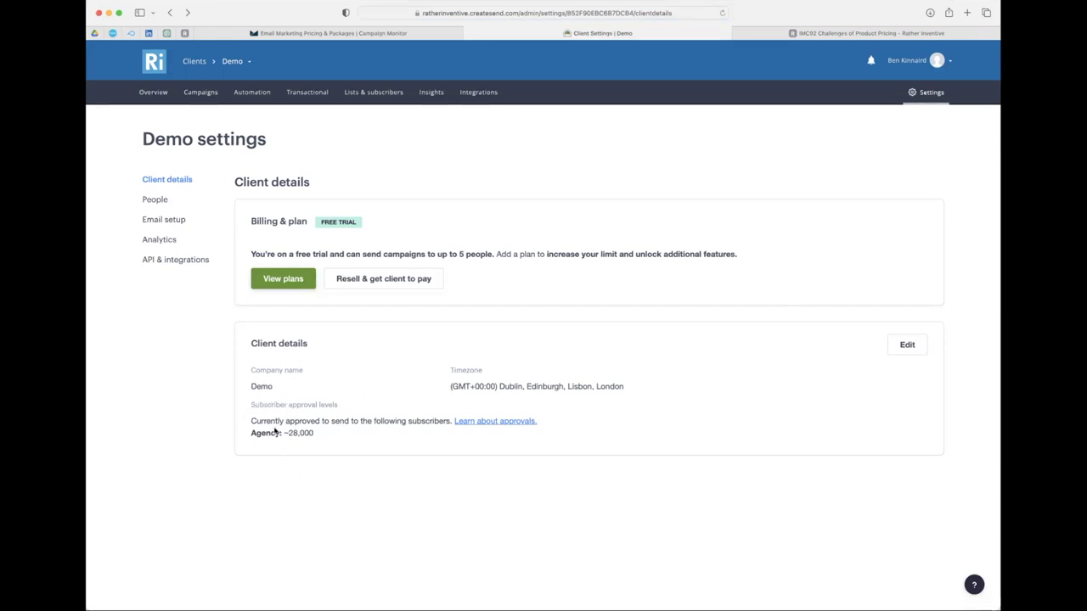
pyautogui.moveTo(324, 437); pyautogui.dragTo(253, 424)
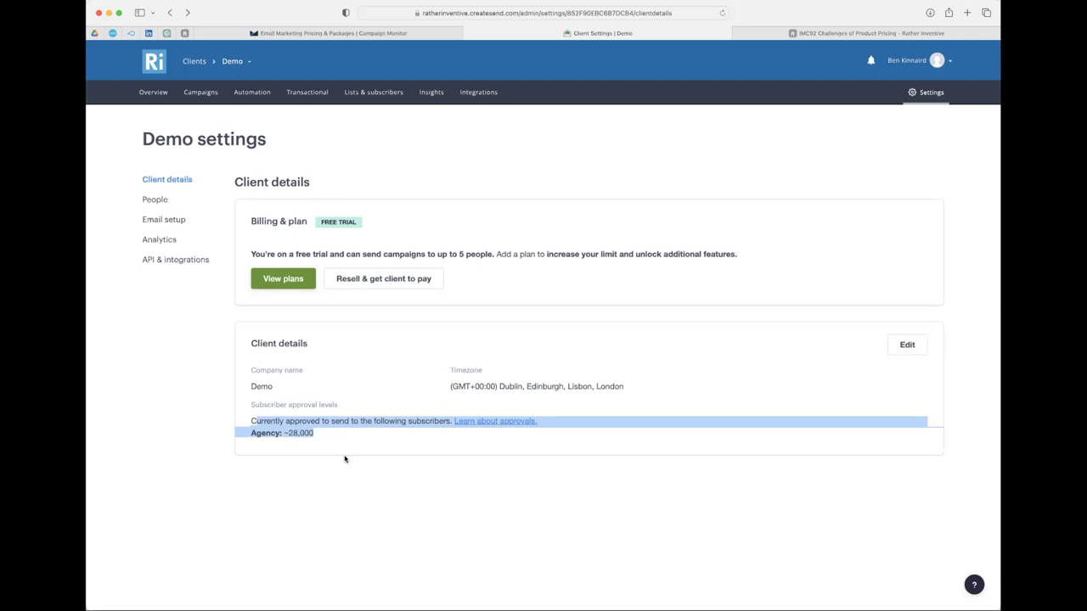
# Look over the Demo client's People settings and the Email setup sections.
pyautogui.click(158, 200)
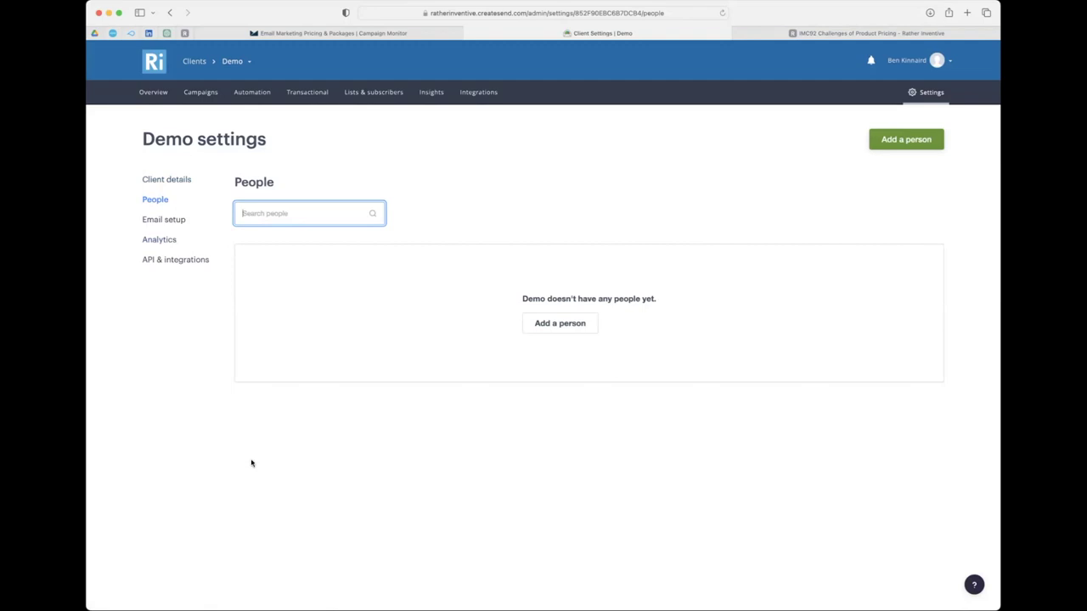
pyautogui.click(162, 223)
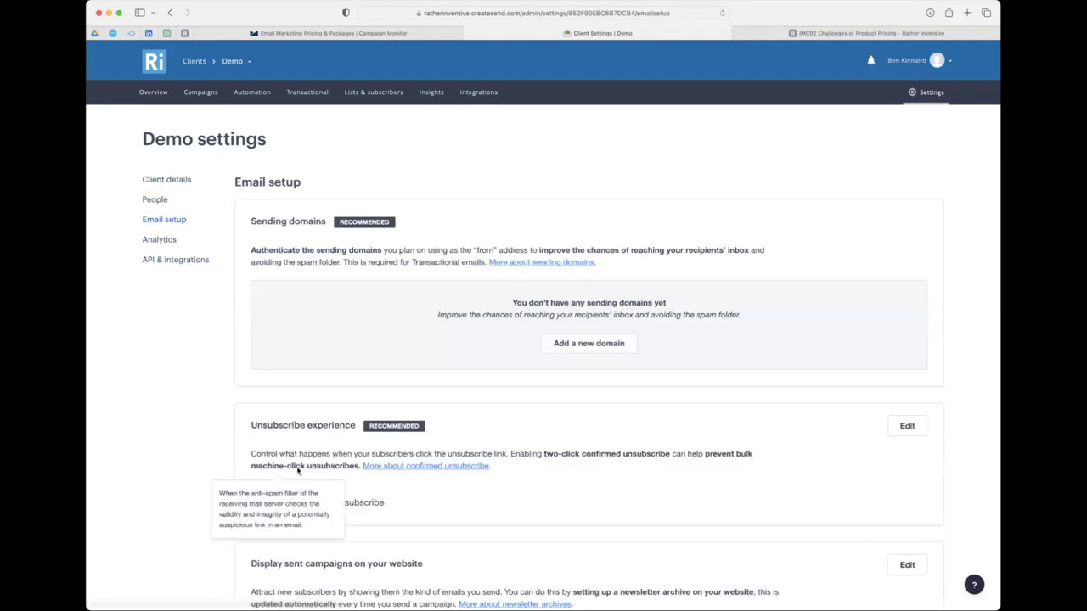
pyautogui.scroll(-2, 609, 465)
pyautogui.scroll(-1, 610, 465)
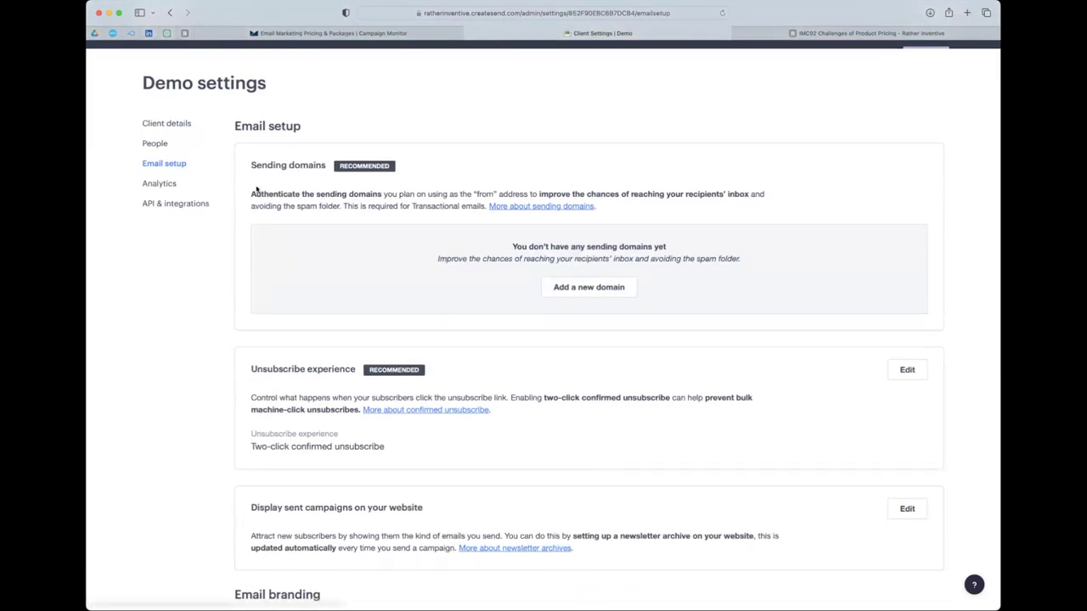
# Examine the sending domain authentication options and the form for adding an authenticated domain, and return to Email setup.
pyautogui.scroll(-1, 255, 182)
pyautogui.click(584, 268)
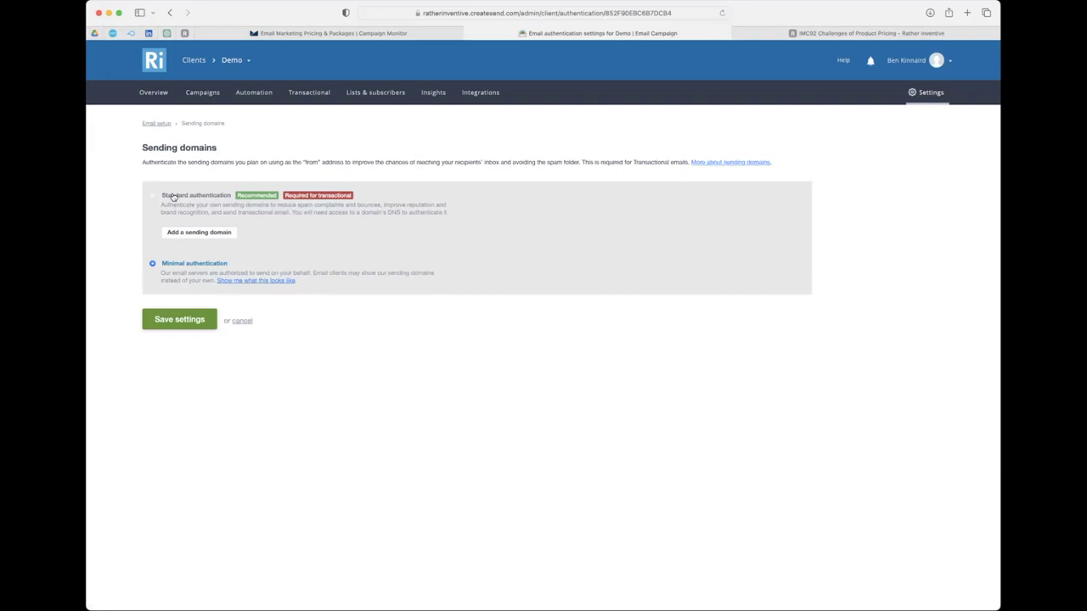
pyautogui.click(187, 237)
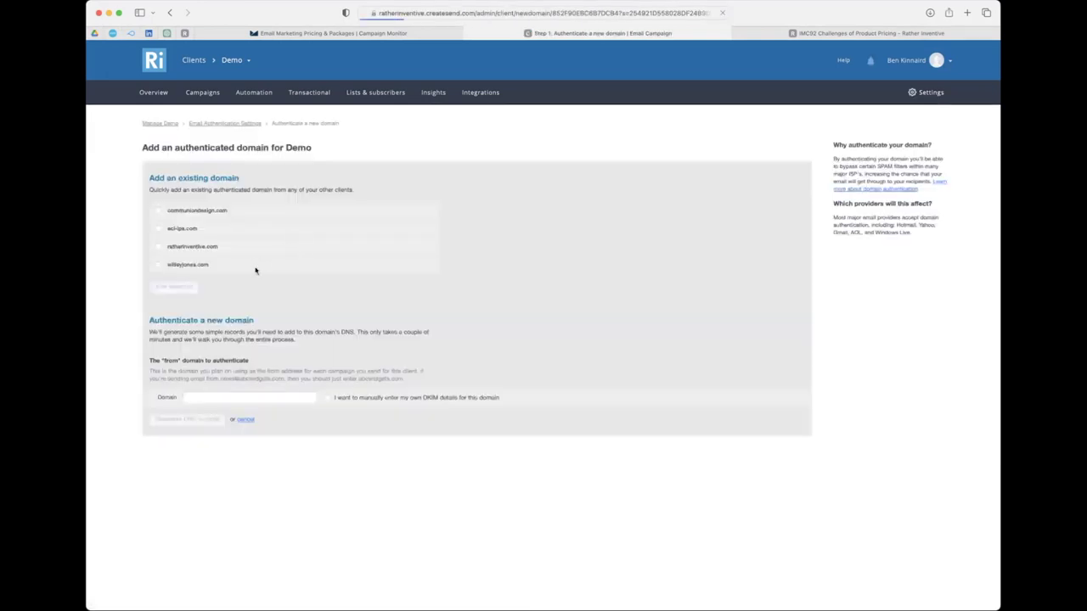
pyautogui.click(169, 14)
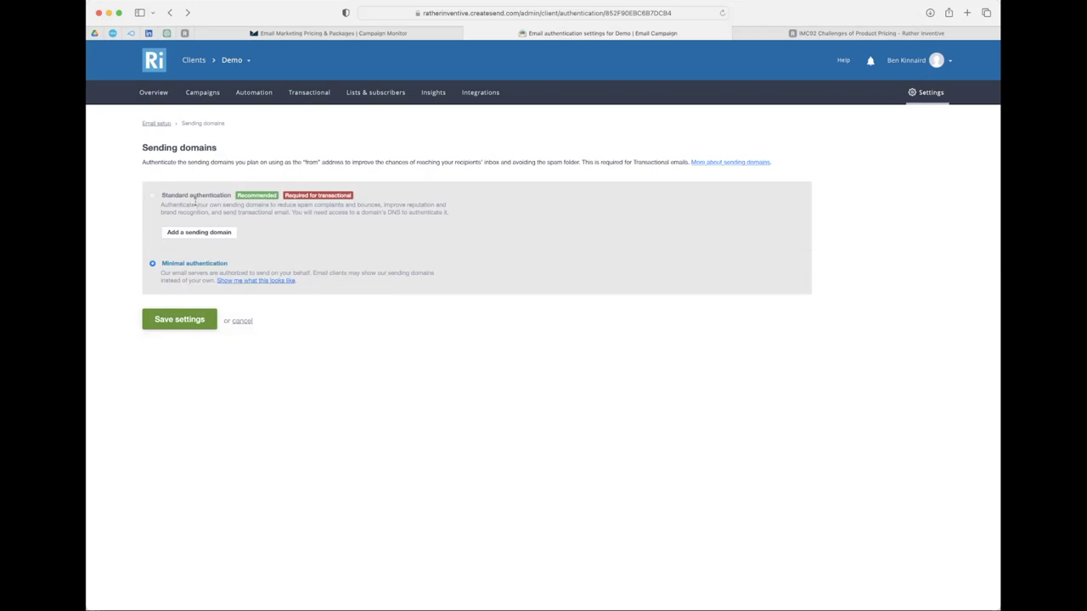
pyautogui.click(159, 125)
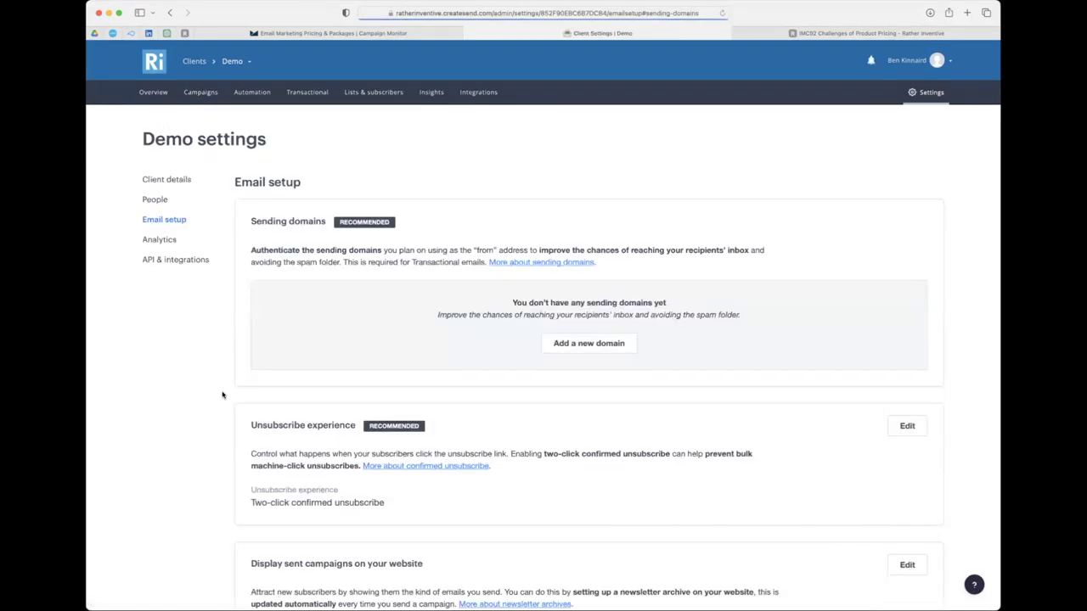
# Open the settings for displaying sent campaigns on the website and set the display option to Top 10 Campaigns.
pyautogui.scroll(-5, 222, 395)
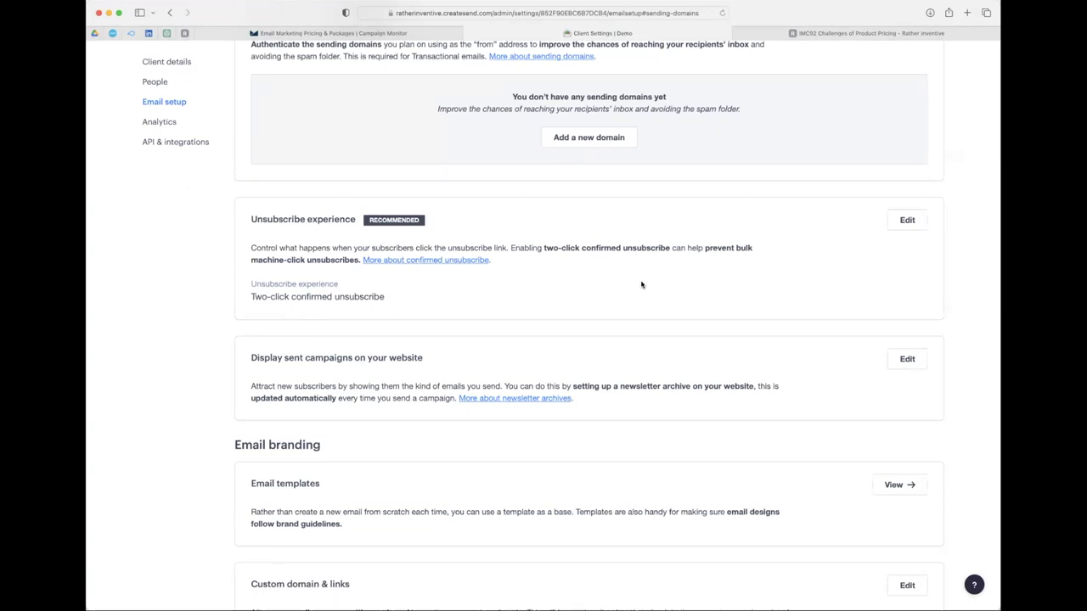
pyautogui.scroll(-3, 619, 304)
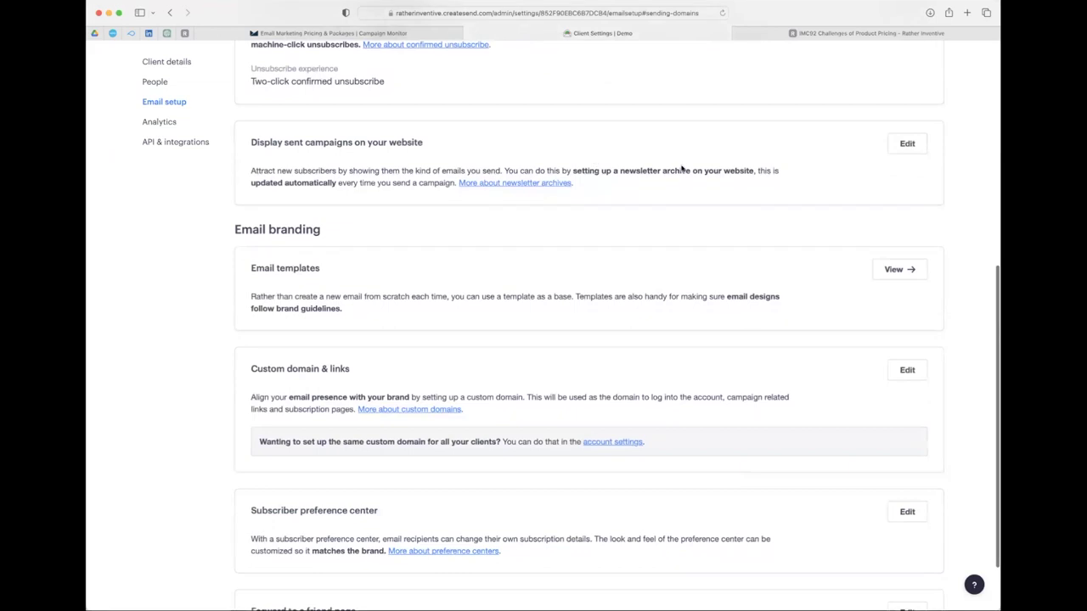
pyautogui.click(907, 143)
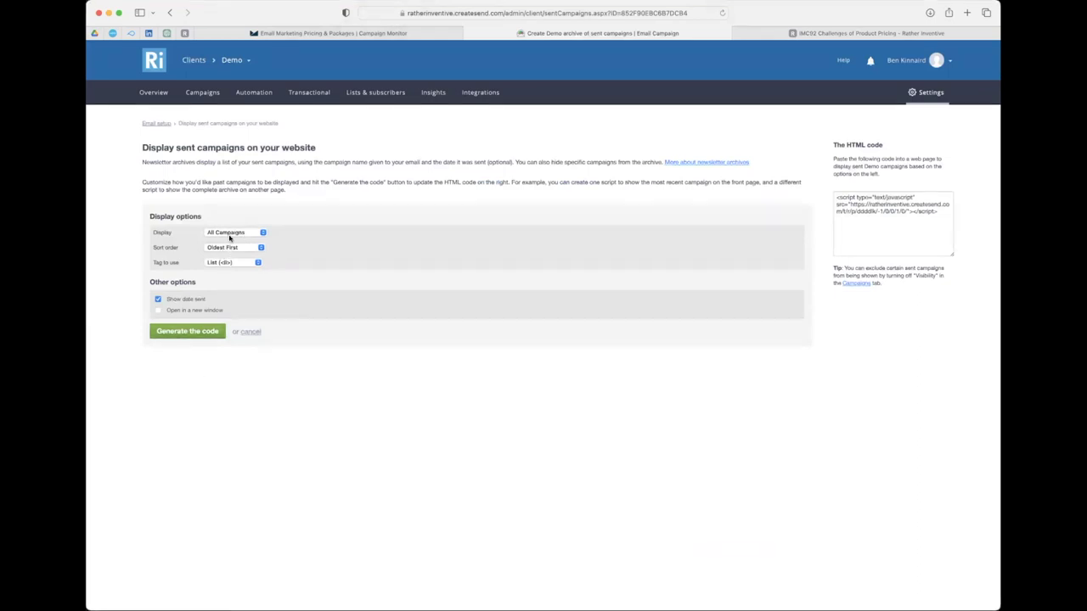
pyautogui.click(228, 236)
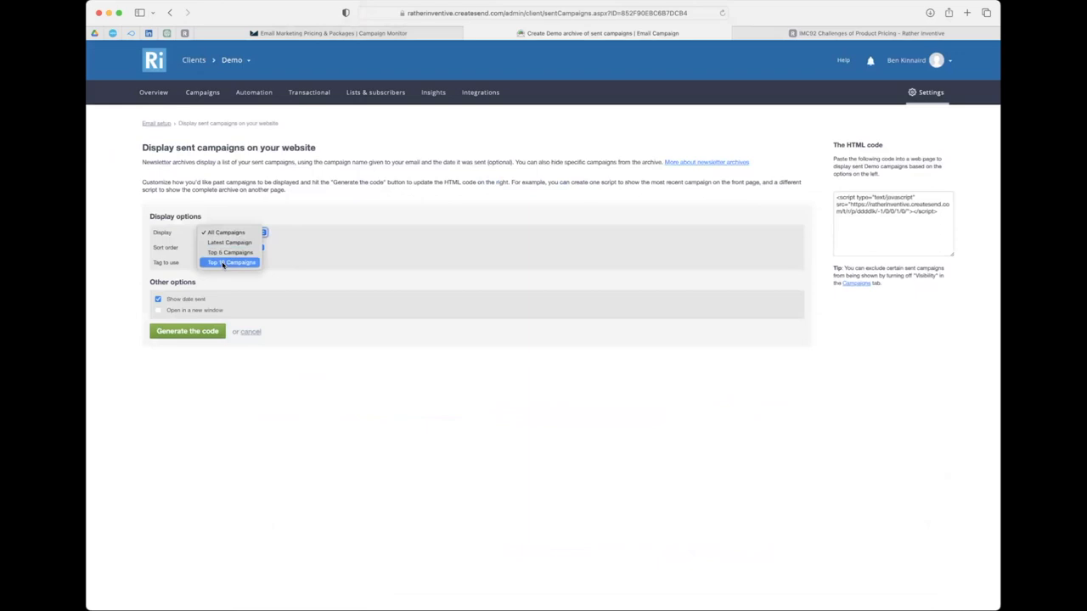
pyautogui.click(227, 243)
pyautogui.click(228, 233)
pyautogui.click(226, 254)
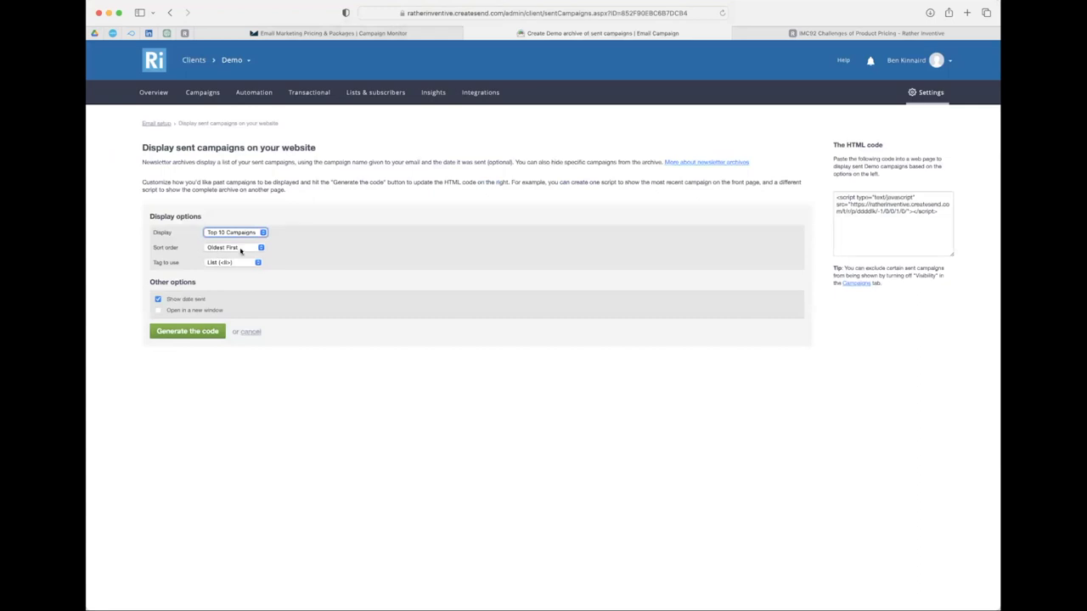
# Set the archive's sort order to Most Recent First with the List tag, and generate the HTML code.
pyautogui.click(240, 248)
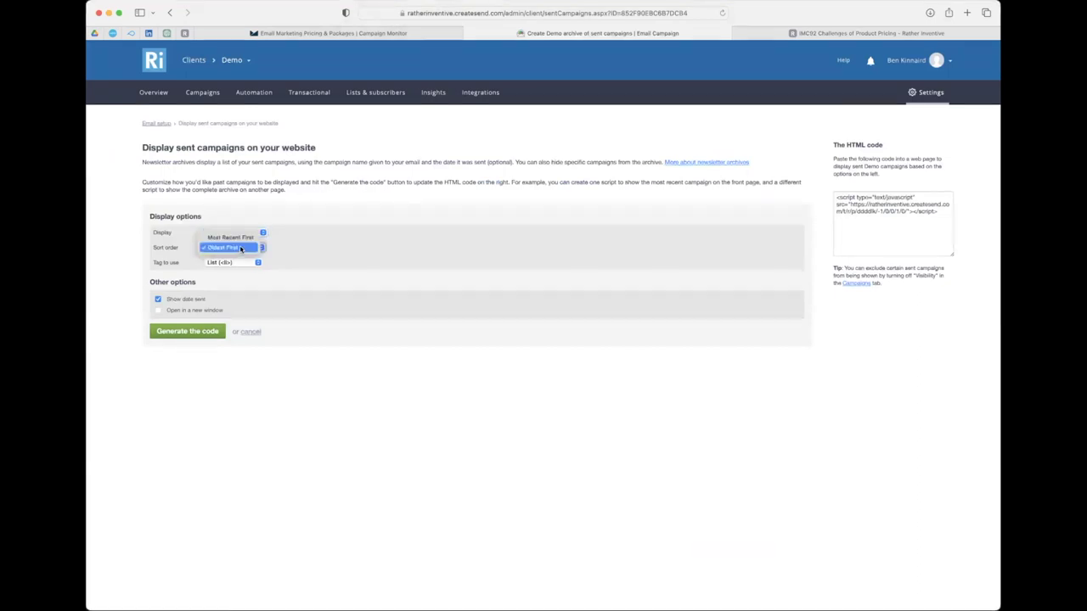
pyautogui.click(230, 263)
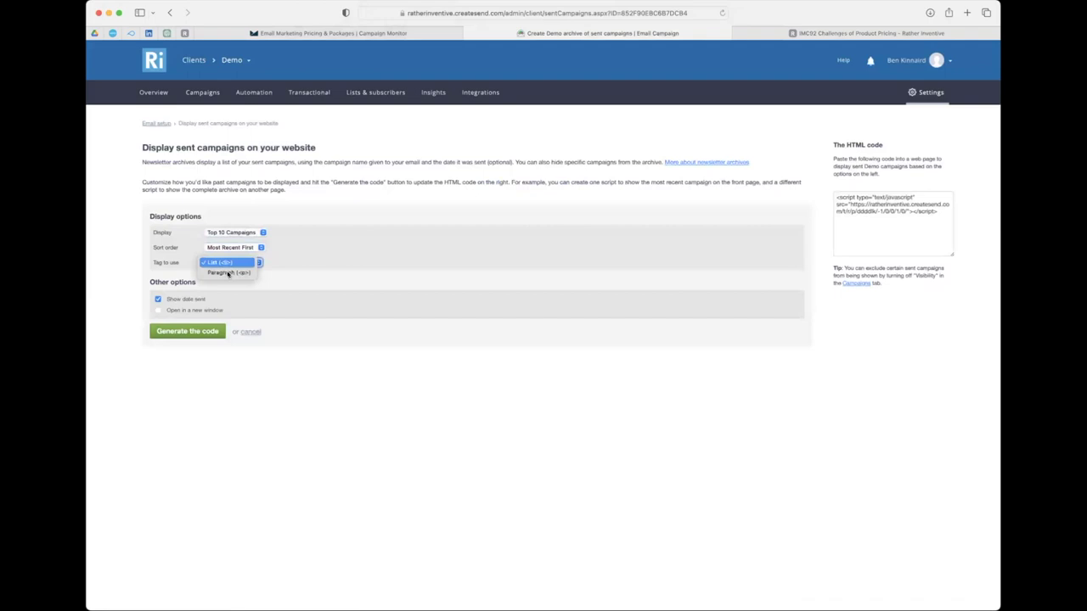
pyautogui.click(229, 265)
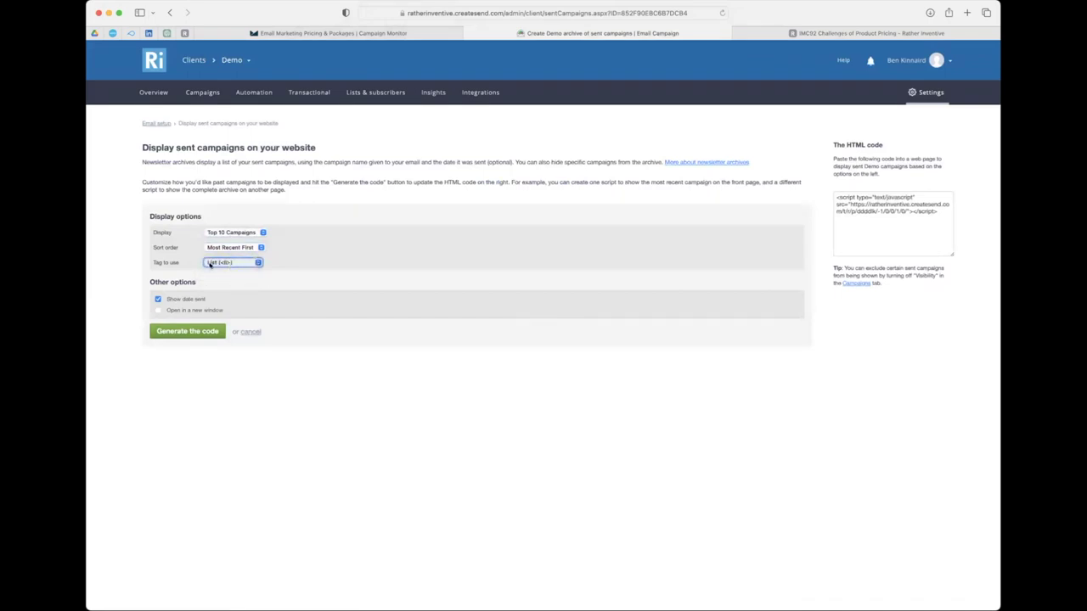
pyautogui.click(181, 334)
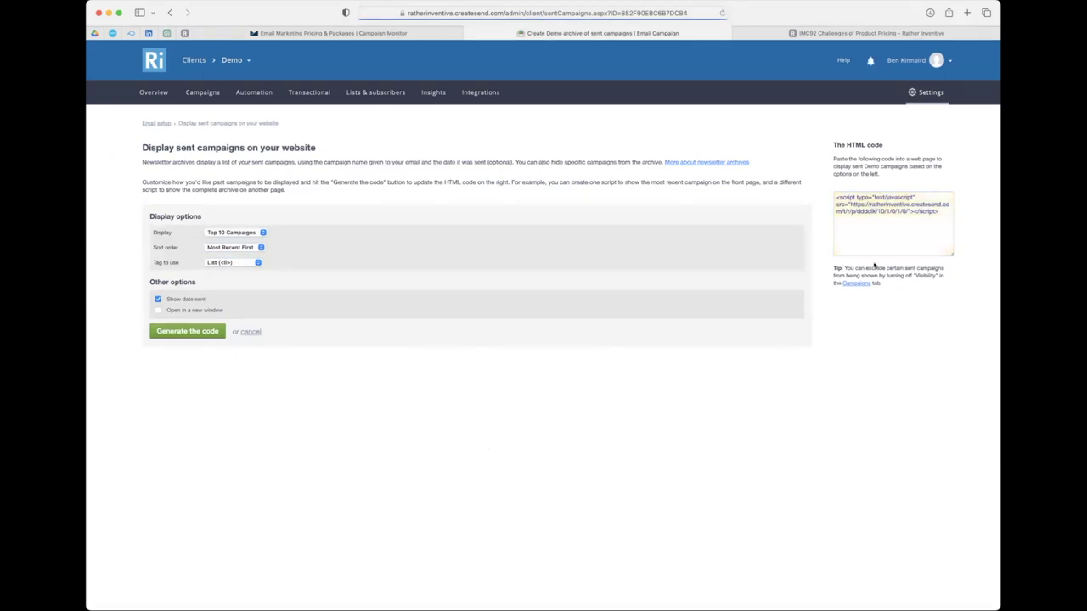
# Examine the generated HTML code and the available campaign display choices.
pyautogui.click(858, 202)
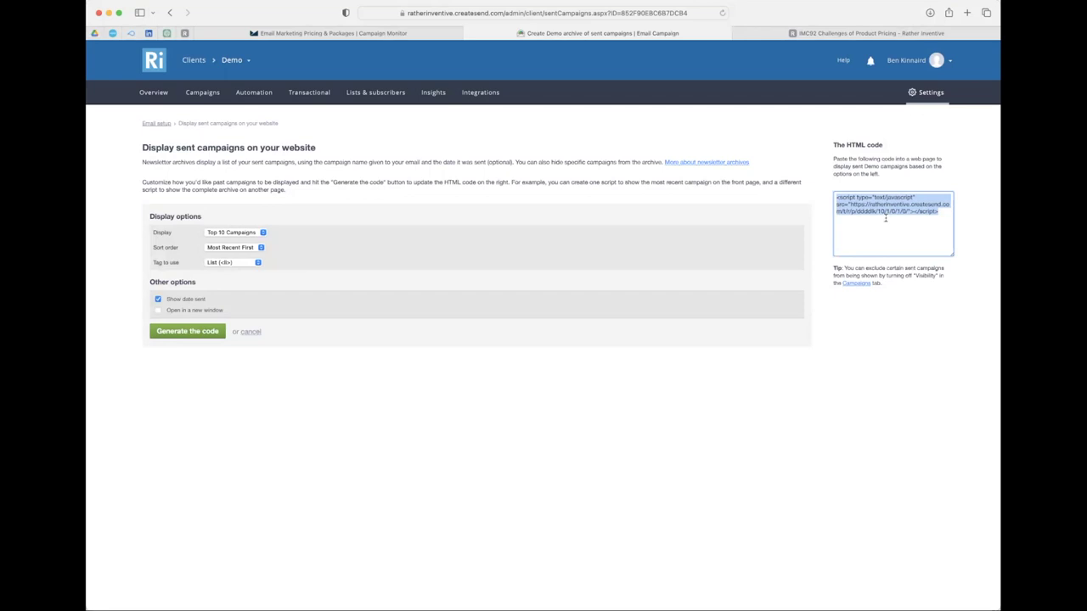
pyautogui.click(369, 190)
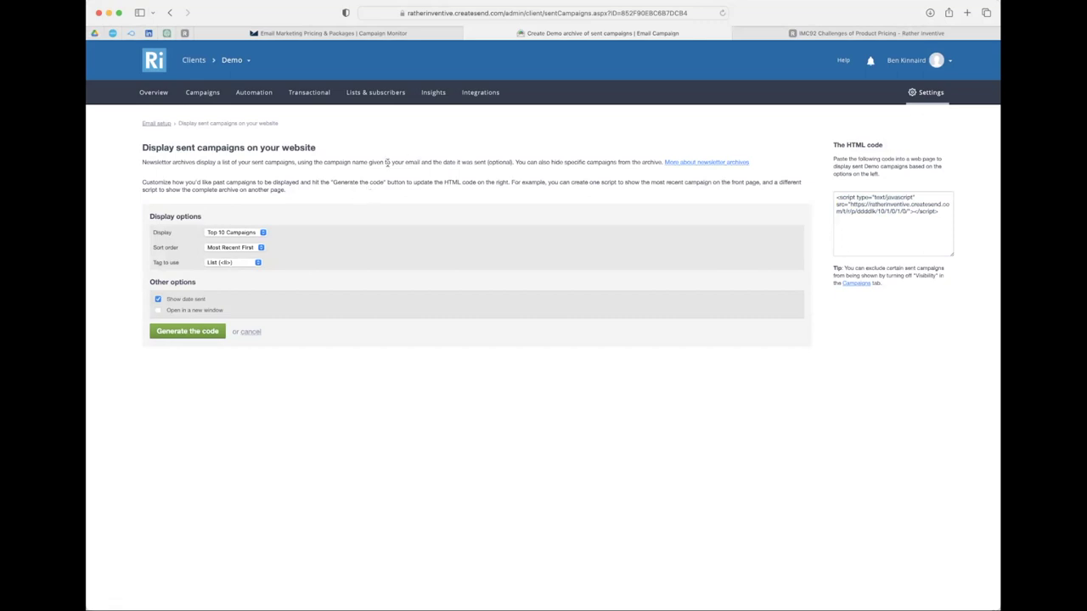
pyautogui.click(232, 232)
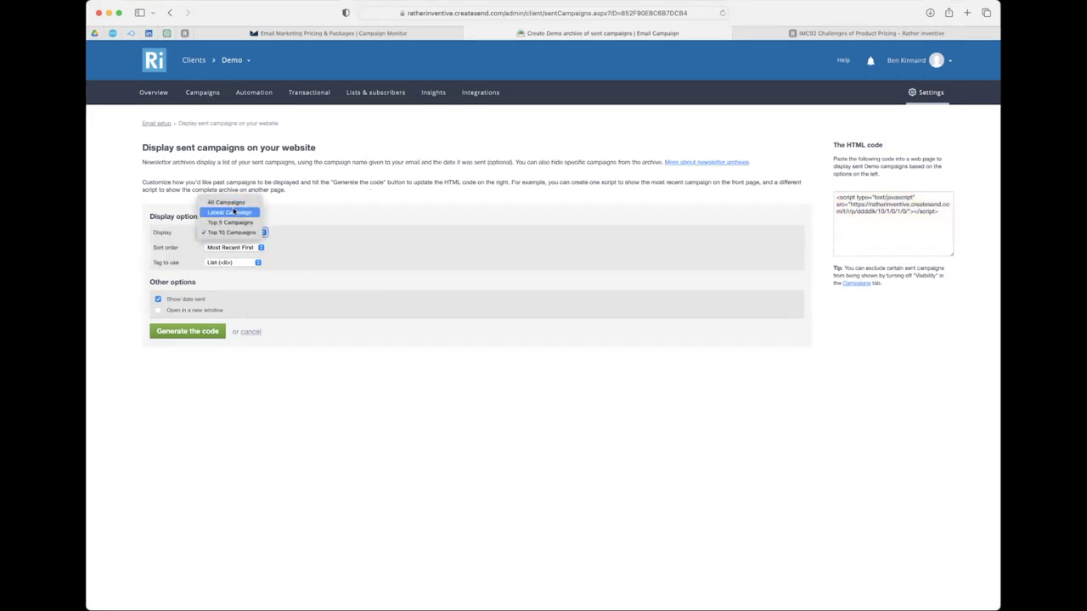
pyautogui.click(892, 238)
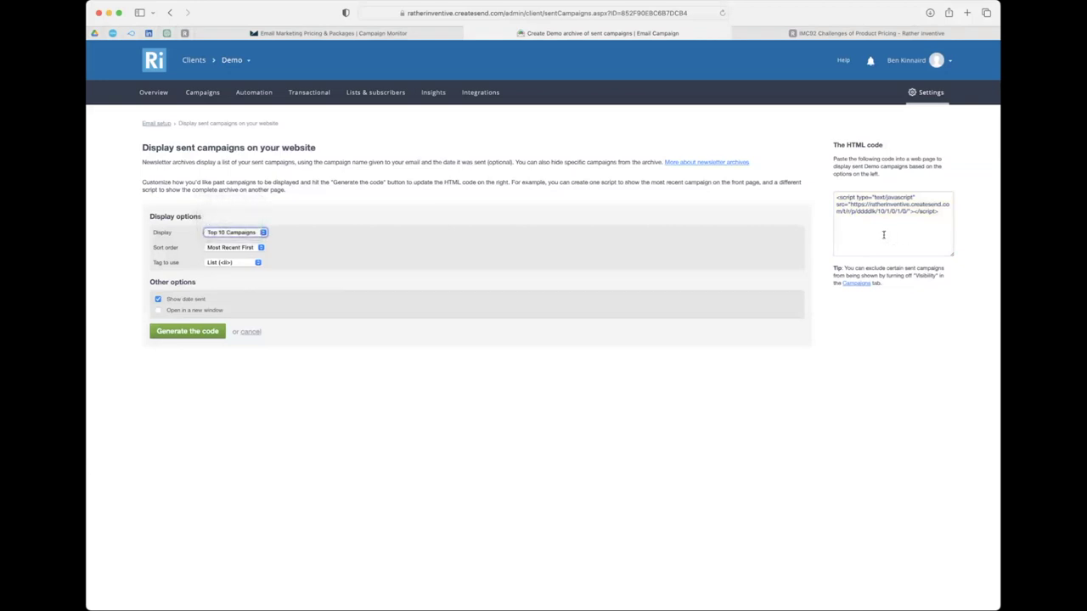
pyautogui.click(531, 195)
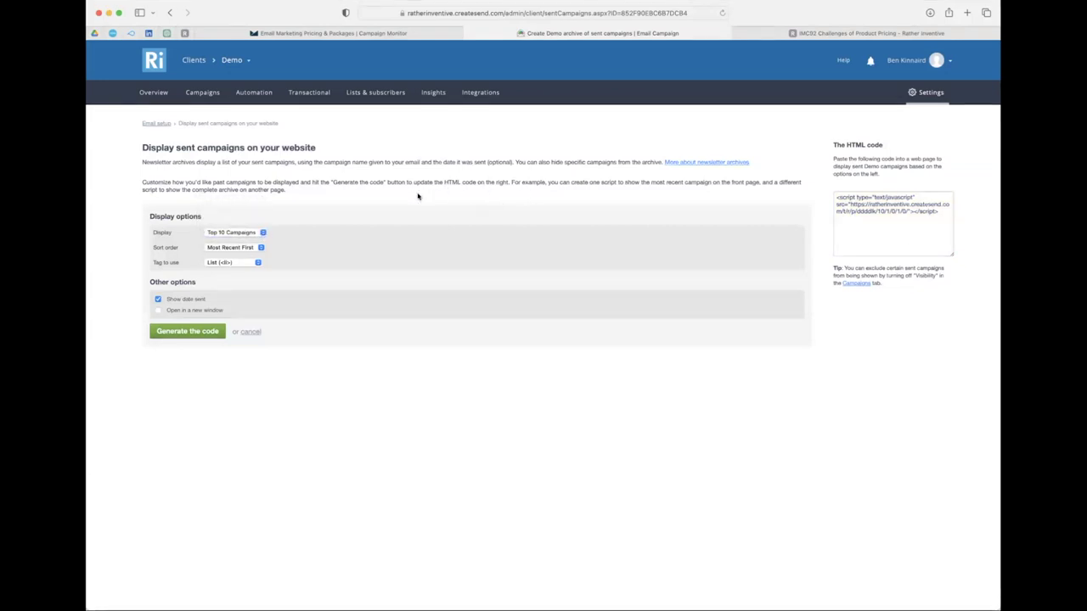
# Return to Email setup, examine the email branding options and the ways to create a template, and go back to Email setup.
pyautogui.click(171, 128)
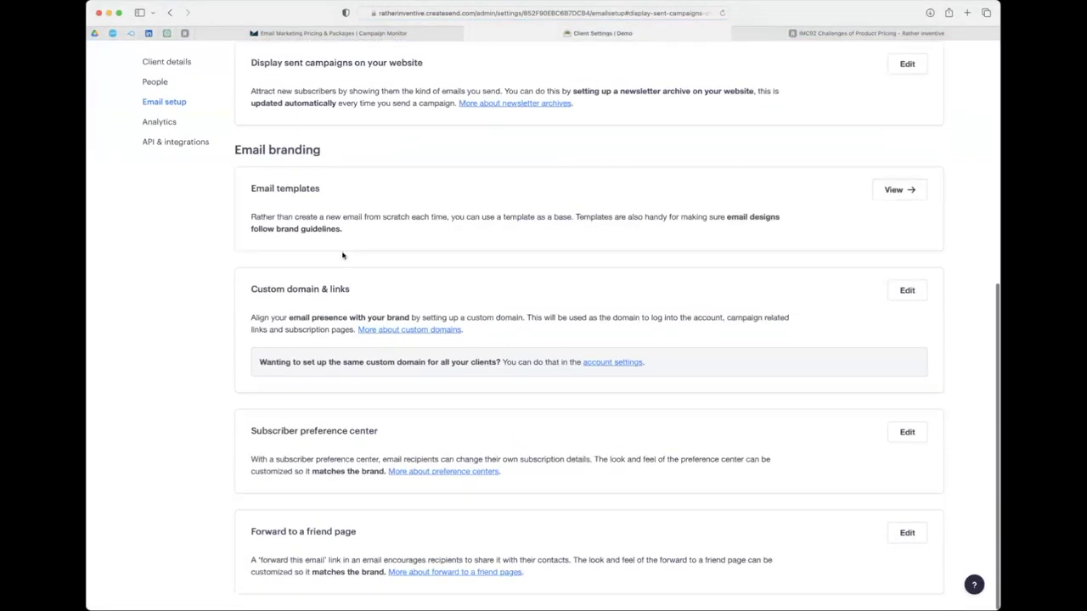
pyautogui.scroll(2, 342, 255)
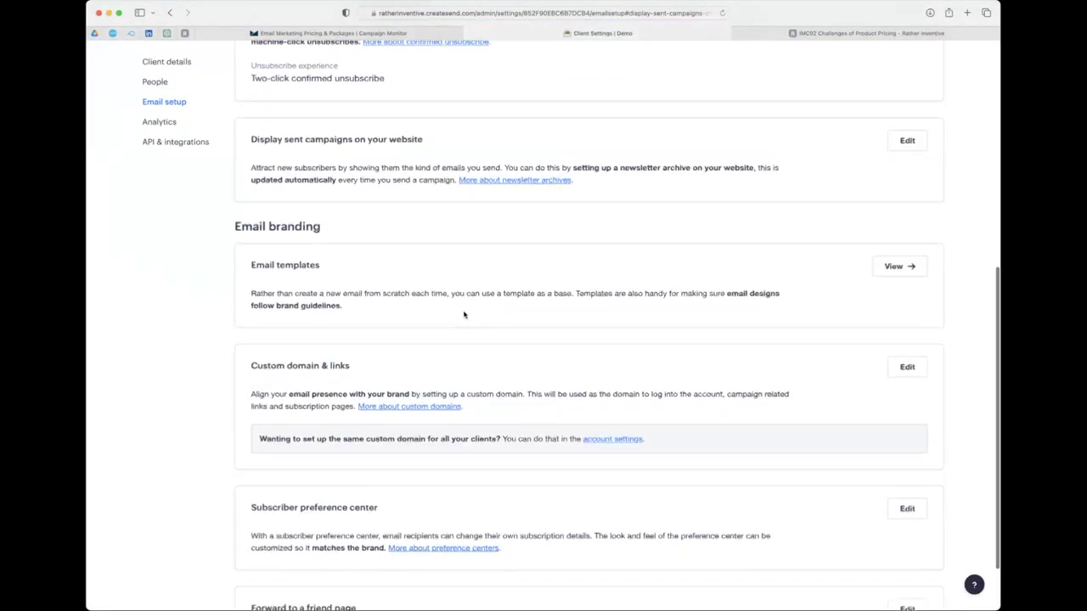
pyautogui.scroll(-1, 464, 316)
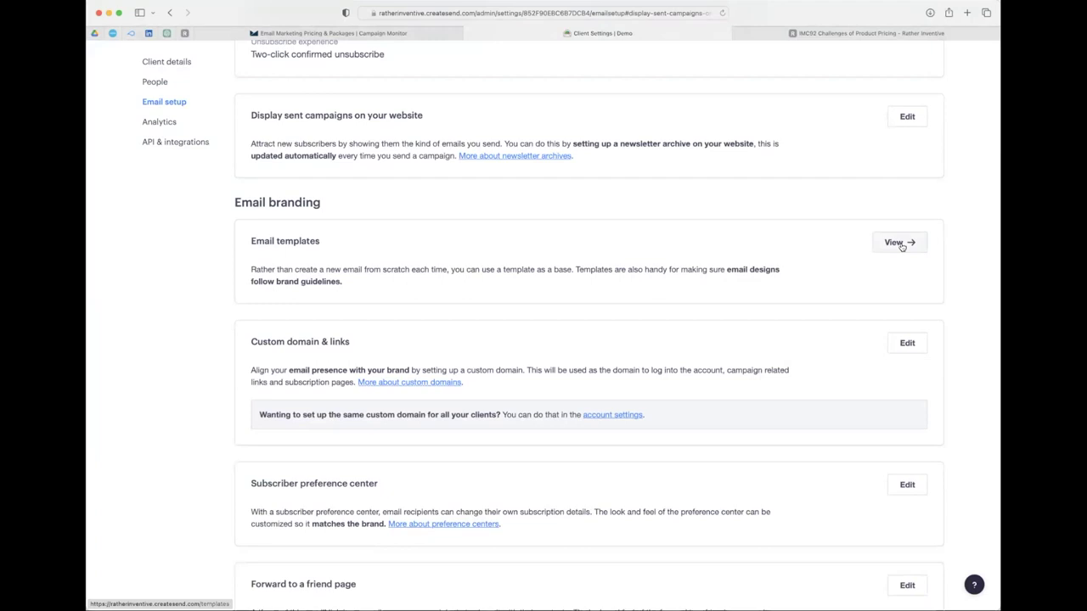
pyautogui.click(898, 243)
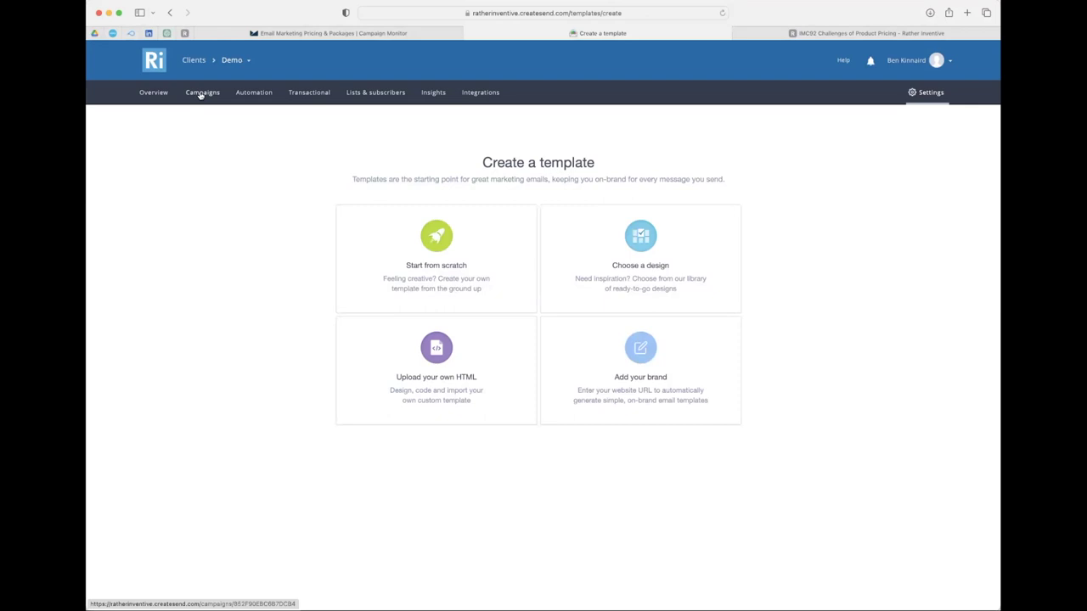
pyautogui.click(170, 13)
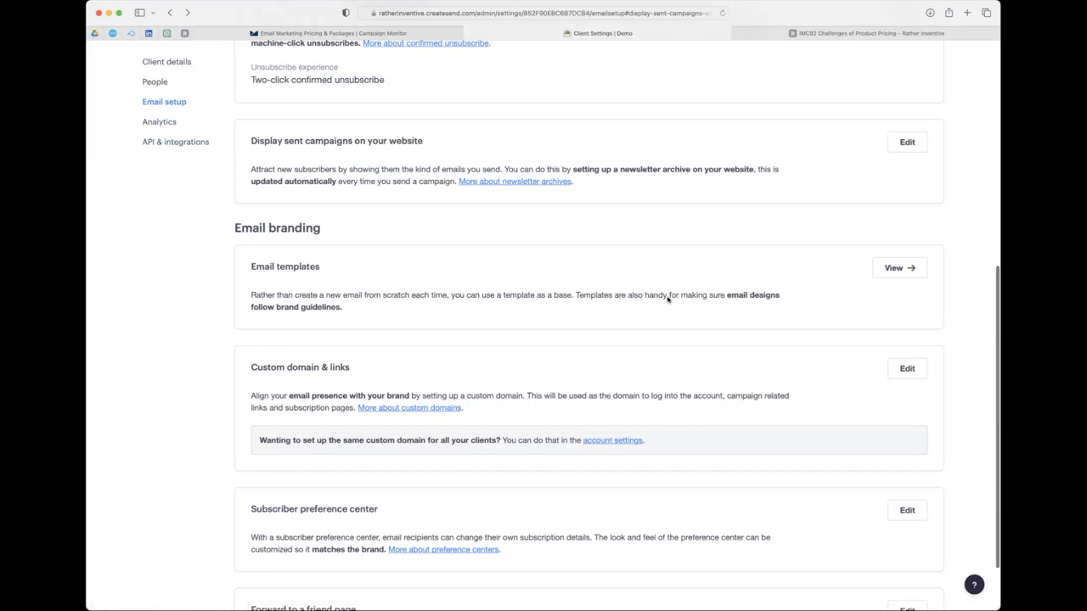
# Review the client's Google Analytics settings and return to the account overview.
pyautogui.click(155, 123)
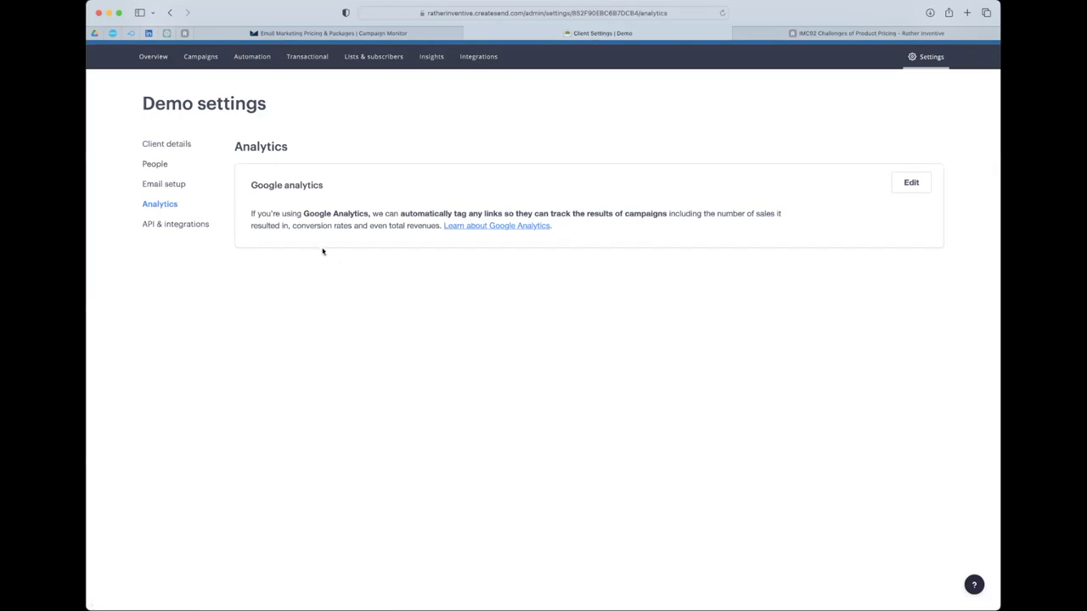
pyautogui.scroll(2, 323, 252)
pyautogui.click(153, 91)
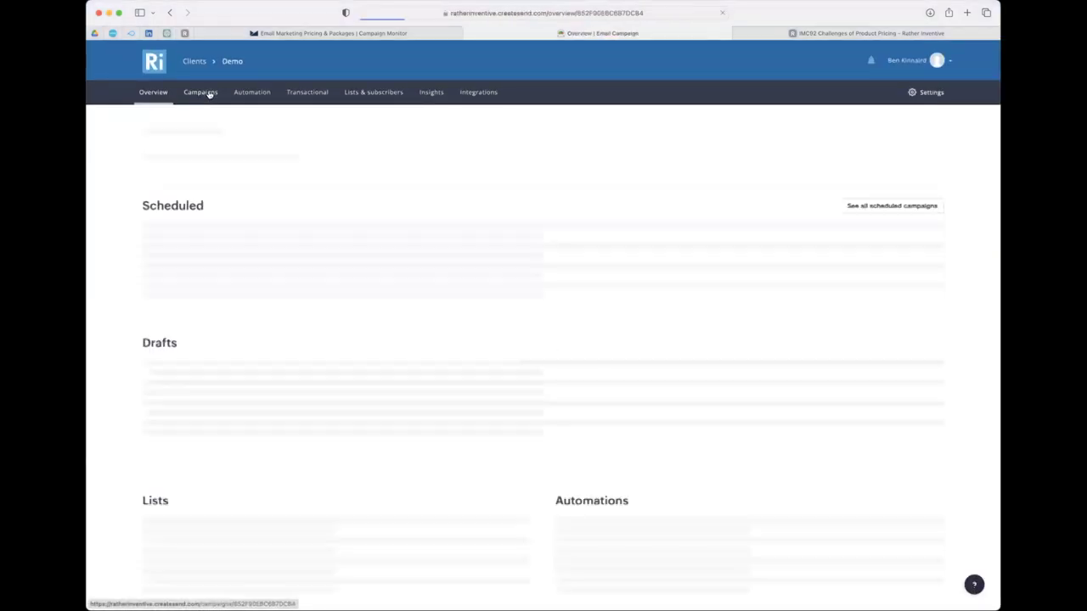
# Start a new campaign and copy the title "IMC92 Challenges of Product Pricing" from the website article.
pyautogui.click(209, 93)
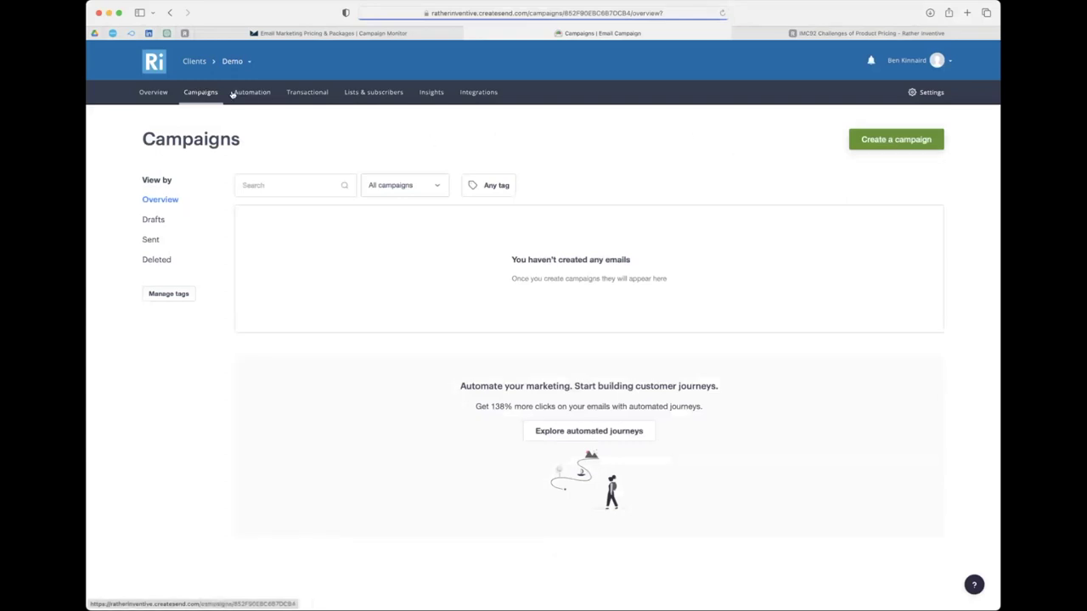
pyautogui.click(895, 141)
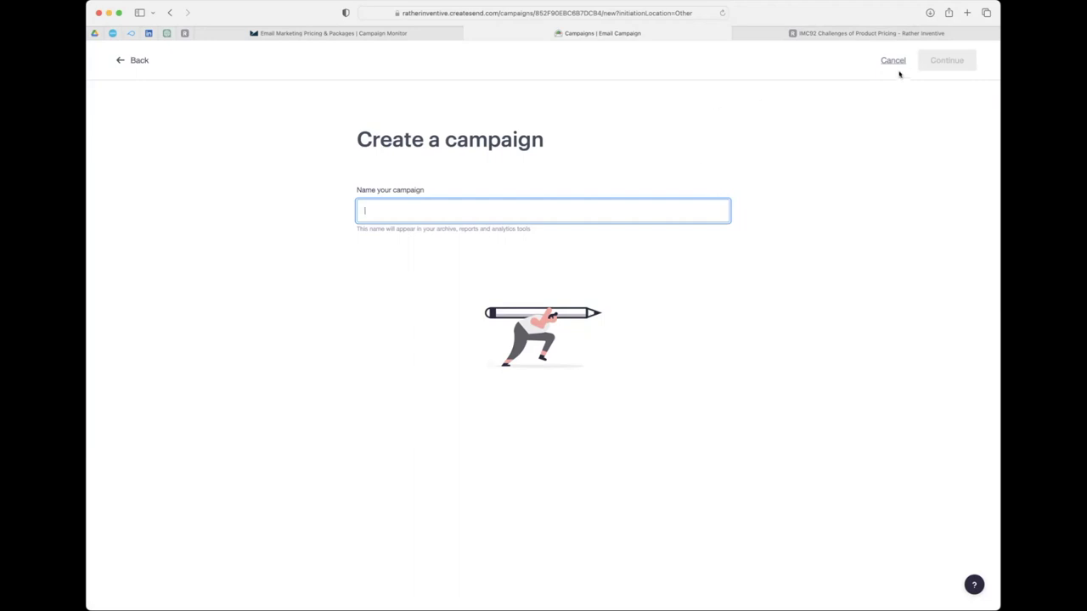
pyautogui.click(871, 33)
pyautogui.click(850, 180)
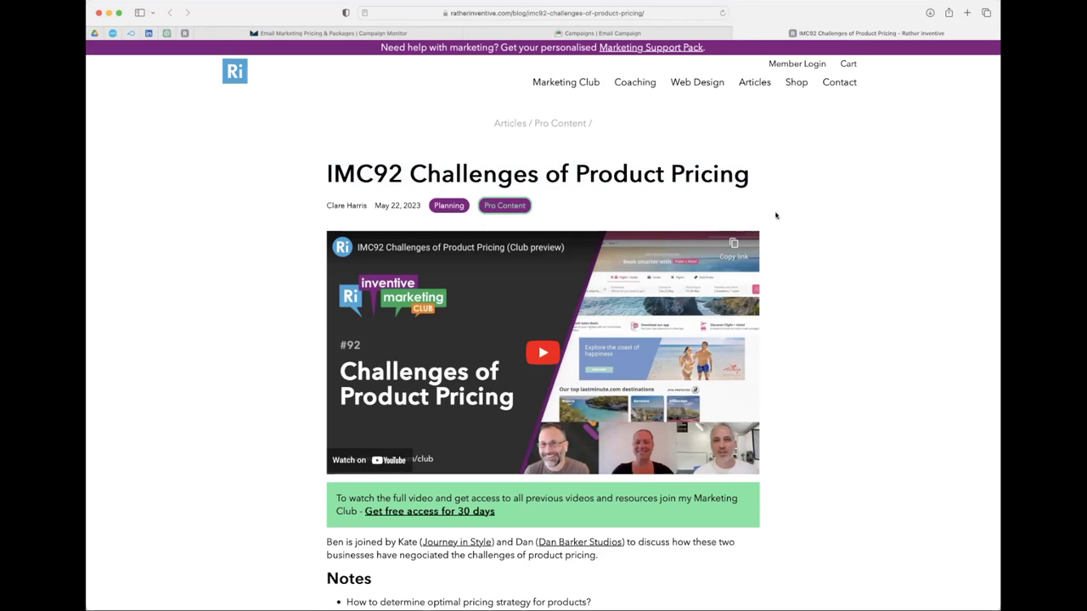
pyautogui.tripleClick(311, 175)
pyautogui.press('super+c')
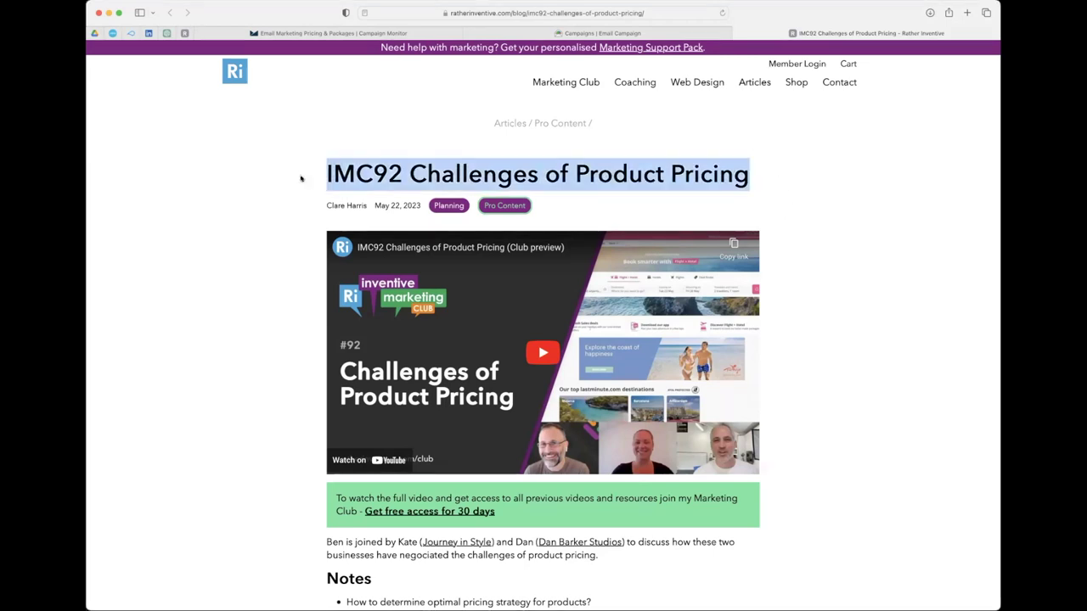
# Name the new campaign "IMC92 Challenges of Product Pricing" using the copied title, and continue to its checklist.
pyautogui.click(601, 34)
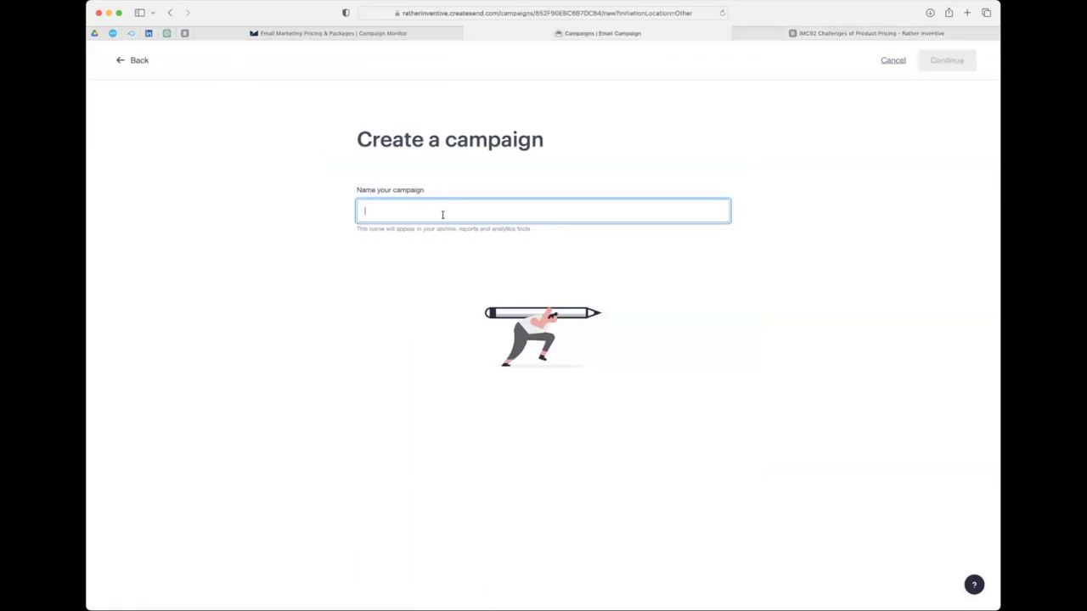
pyautogui.press('super+v')
pyautogui.moveTo(368, 195); pyautogui.dragTo(429, 185)
pyautogui.click(505, 192)
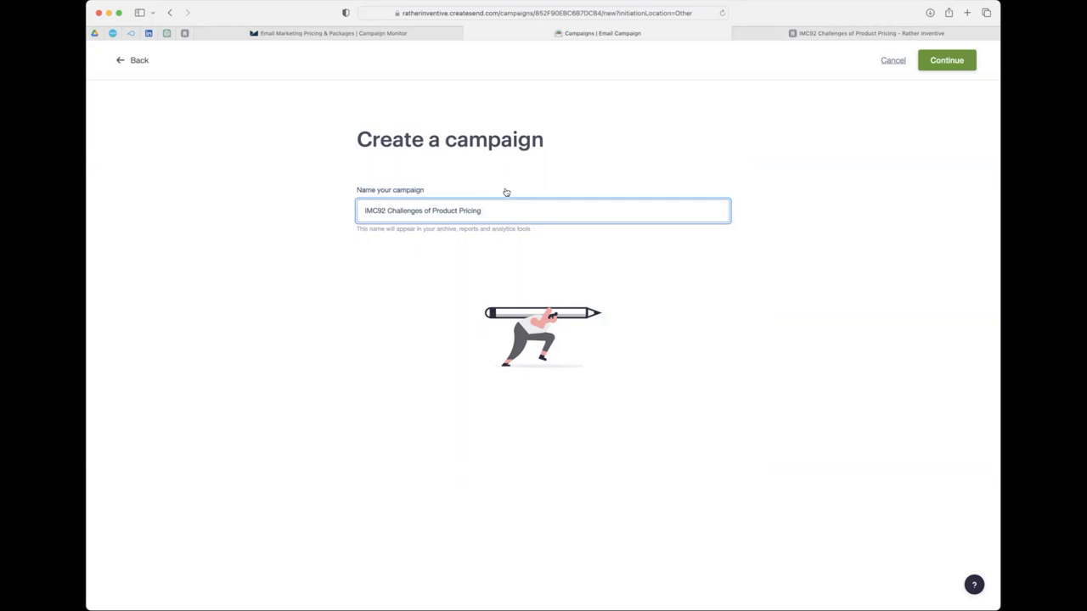
pyautogui.click(945, 60)
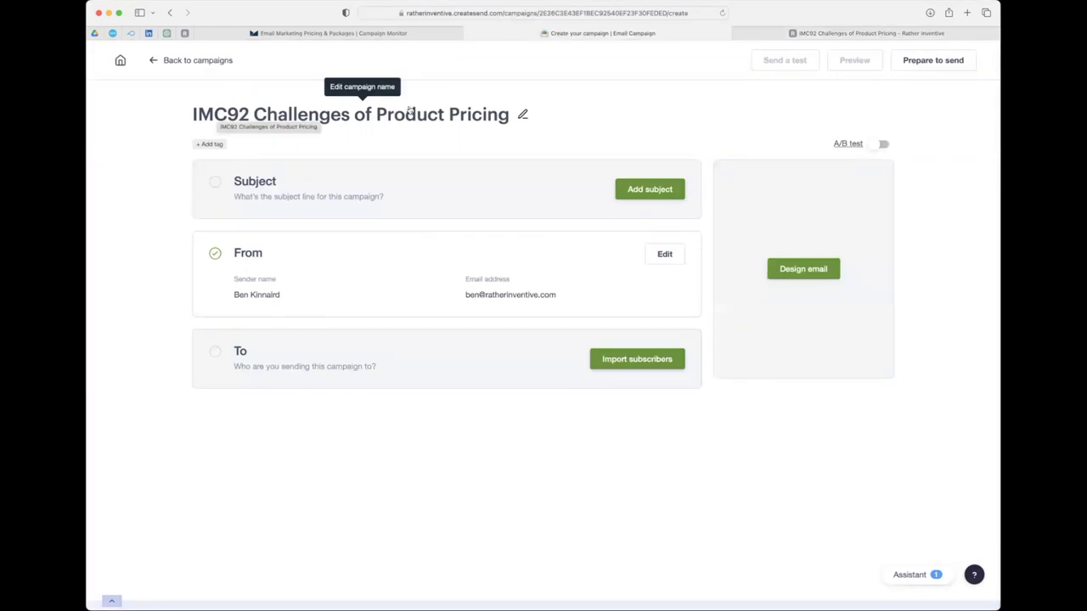
# Save the subject line "Club Webinar IMC92 Challenges of Product Pricing" with the preview text "Fun discussion on how we do pricing".
pyautogui.click(651, 189)
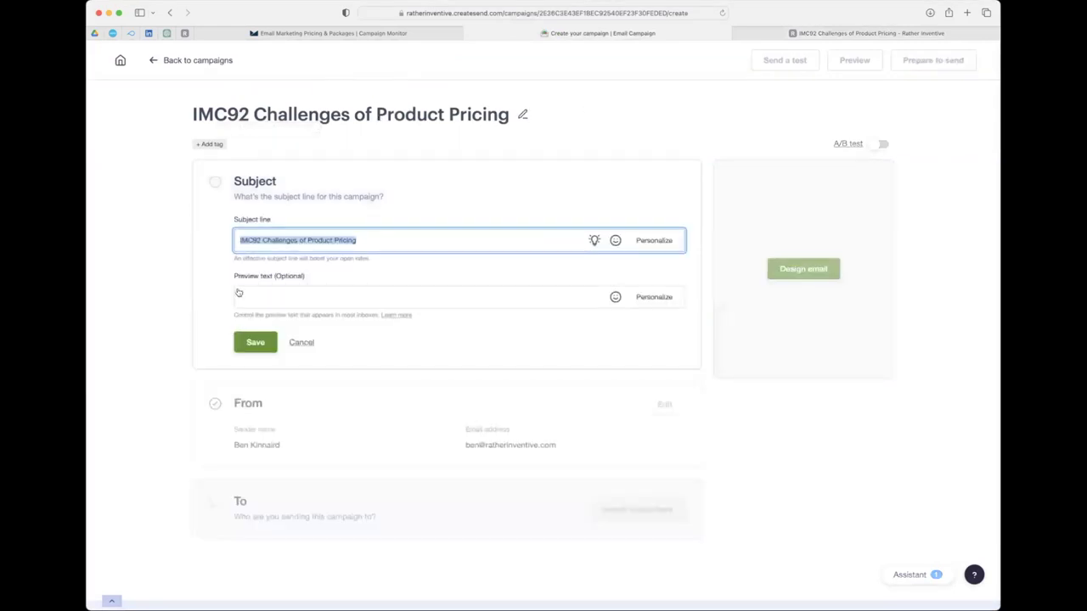
pyautogui.click(243, 241)
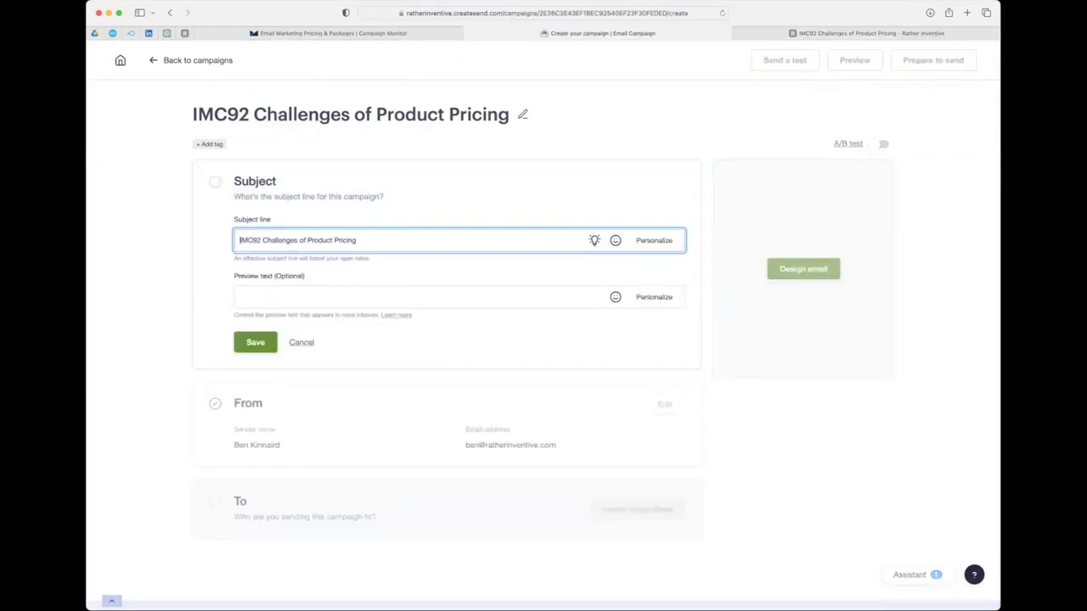
pyautogui.write('Club Web')
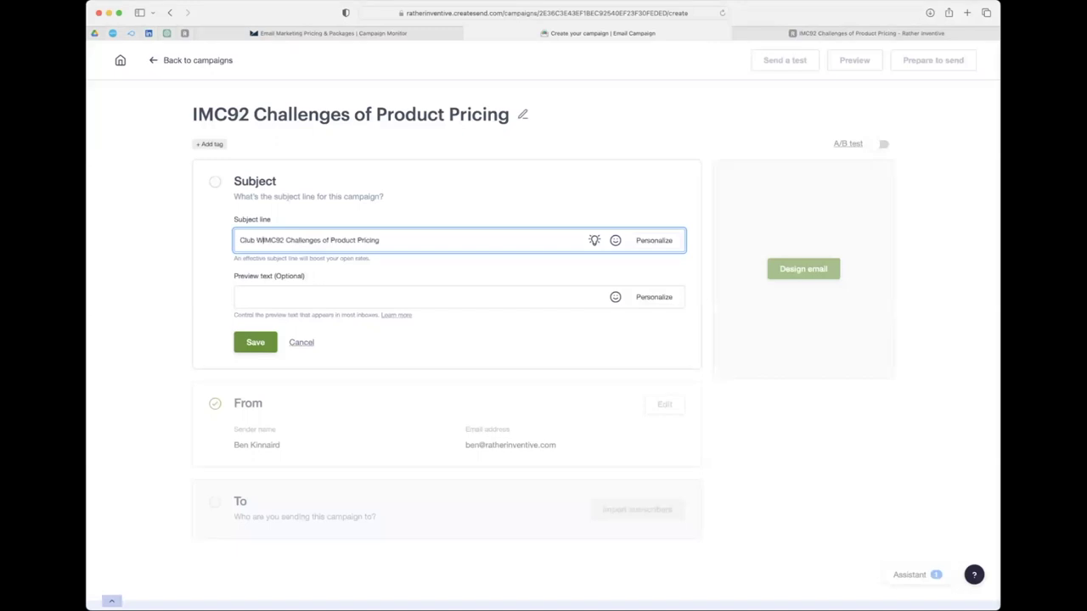
pyautogui.write('inar')
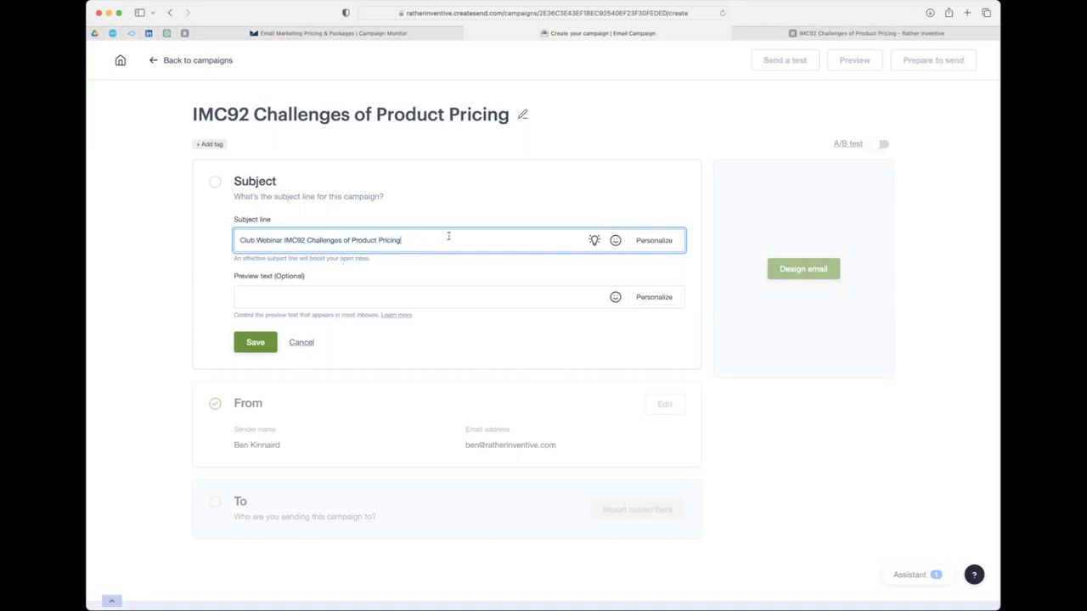
pyautogui.click(409, 298)
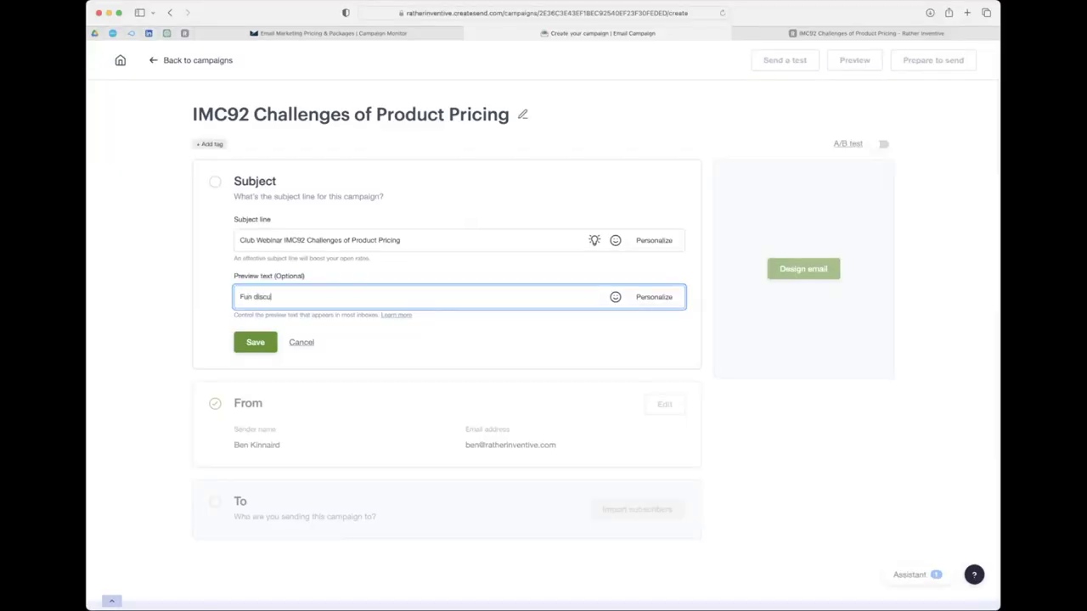
pyautogui.press('BackSpace')
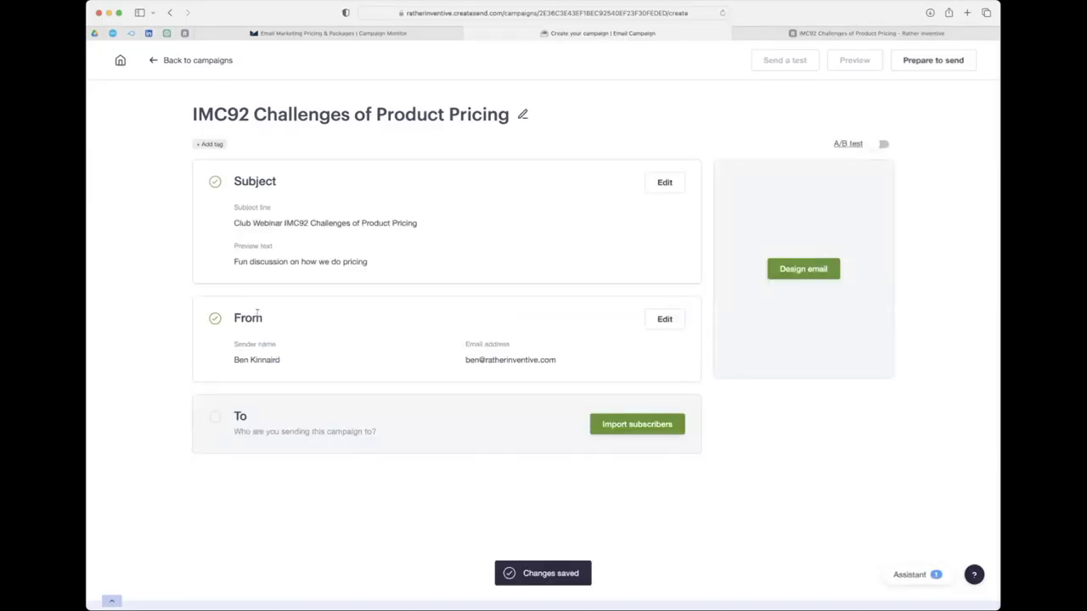
# Examine the campaign's sender name, email address and reply address options, and close them without changes.
pyautogui.click(662, 320)
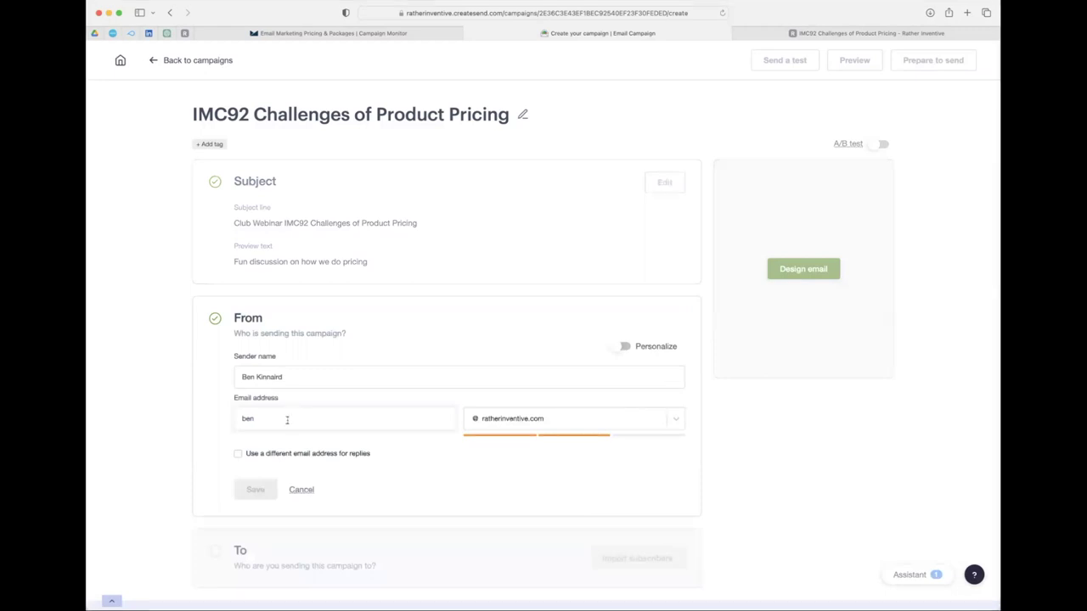
pyautogui.click(313, 377)
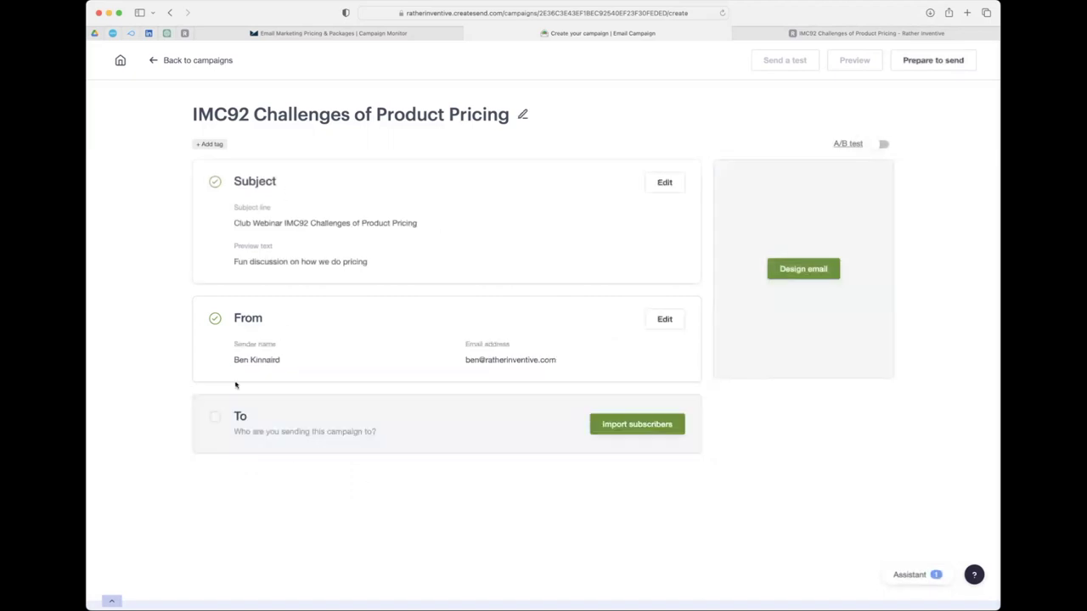
# Create a subscriber list named "Club Members" for the campaign's recipients and continue to the import.
pyautogui.click(632, 426)
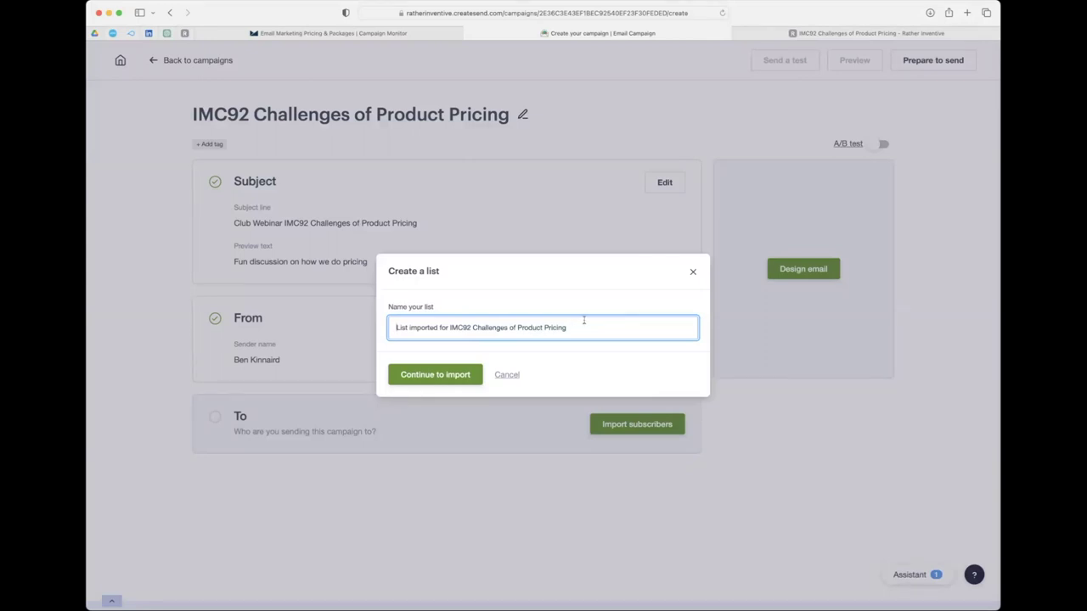
pyautogui.moveTo(592, 328); pyautogui.dragTo(353, 333)
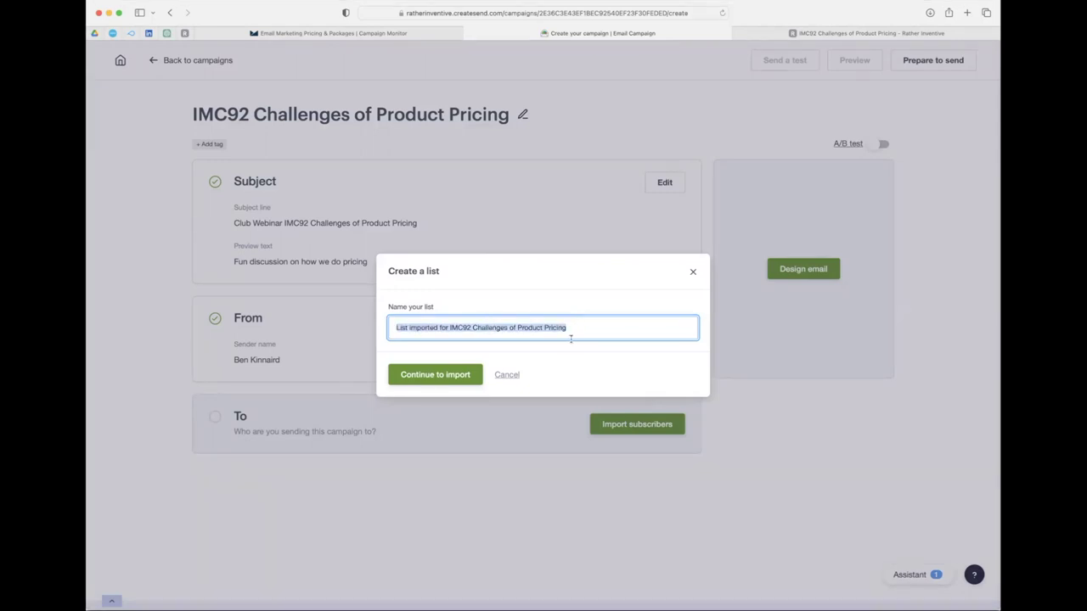
pyautogui.write('Cl')
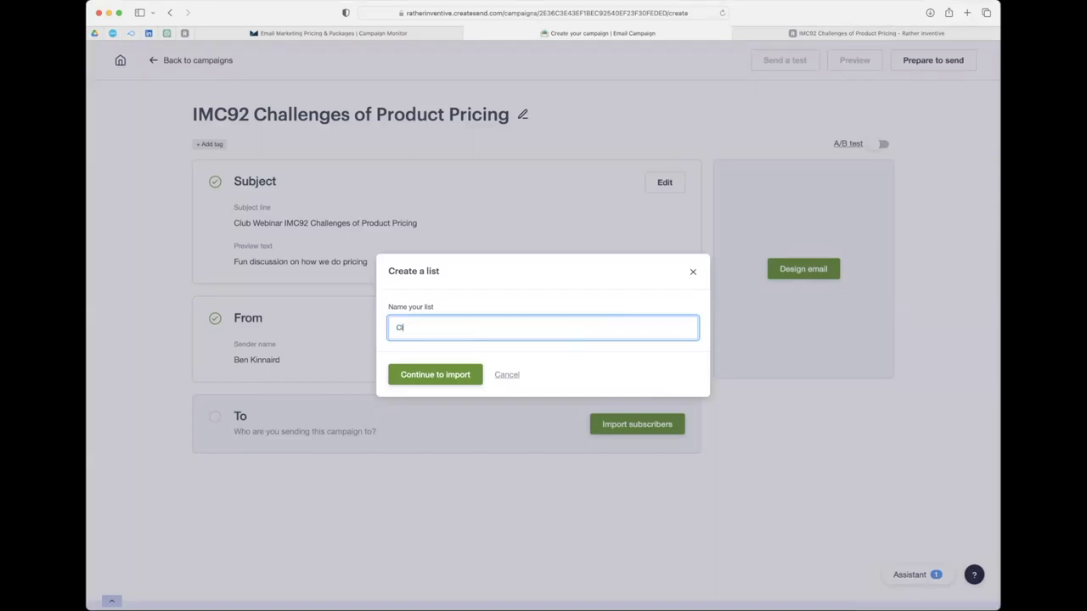
pyautogui.write('ub Members')
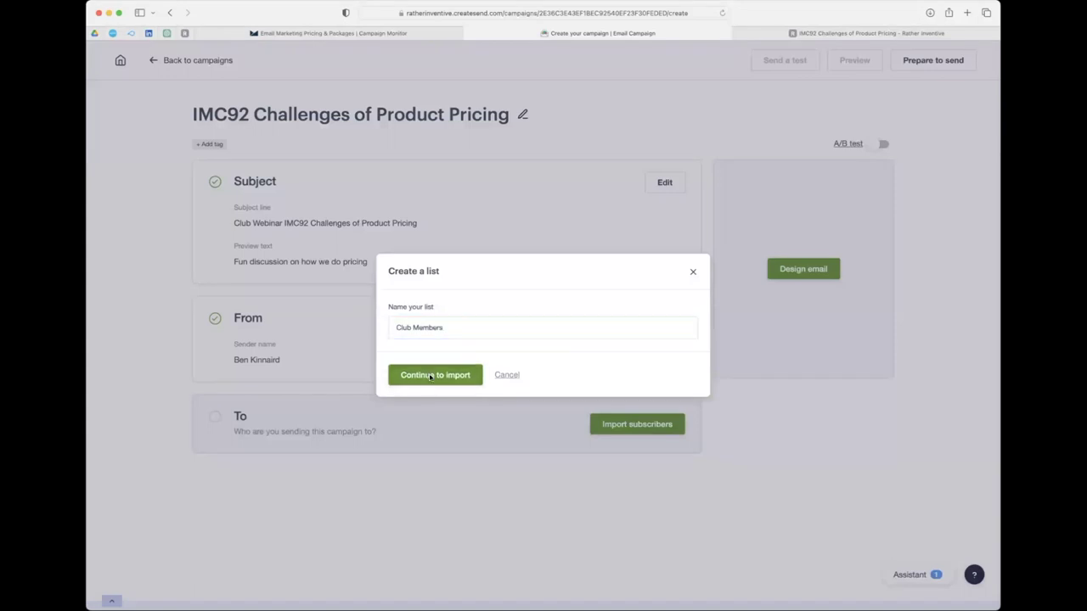
pyautogui.click(430, 379)
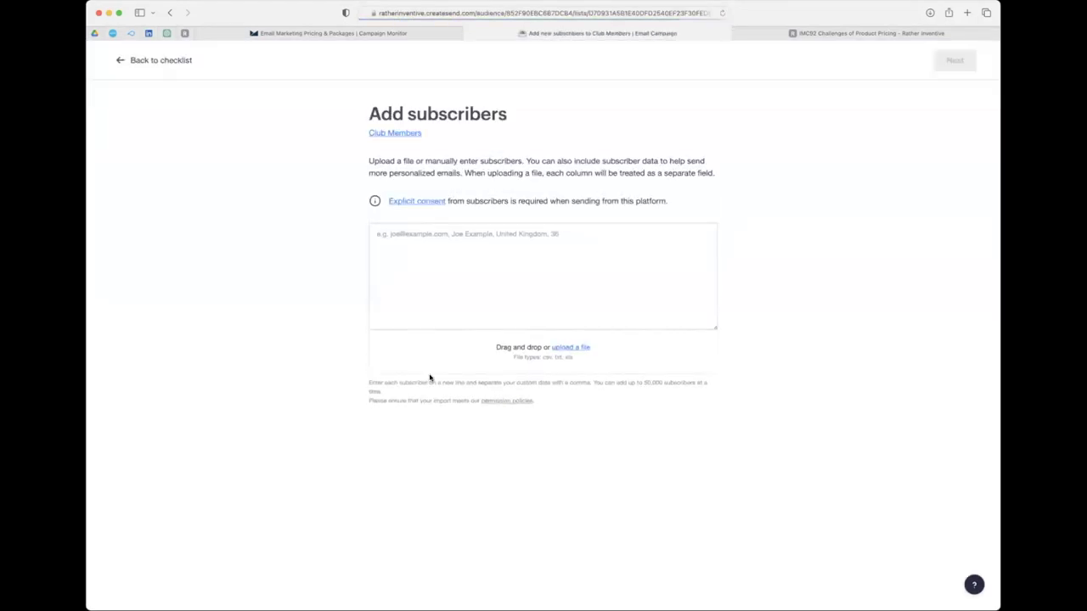
# Upload the subscriber file to the Club Members list and proceed to matching its custom data.
pyautogui.click(421, 297)
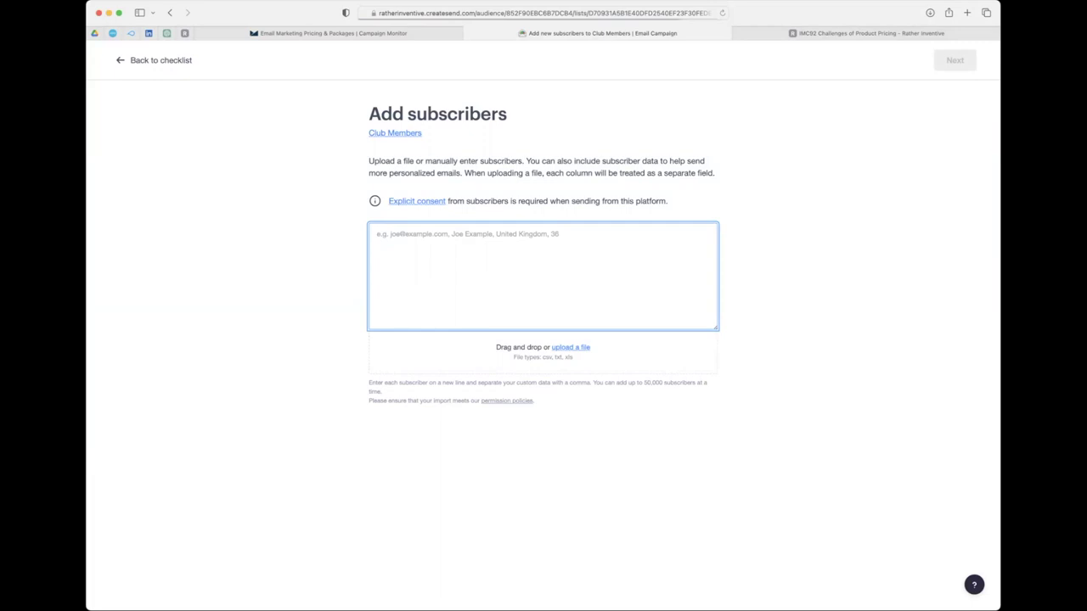
pyautogui.moveTo(739, 199); pyautogui.dragTo(580, 360)
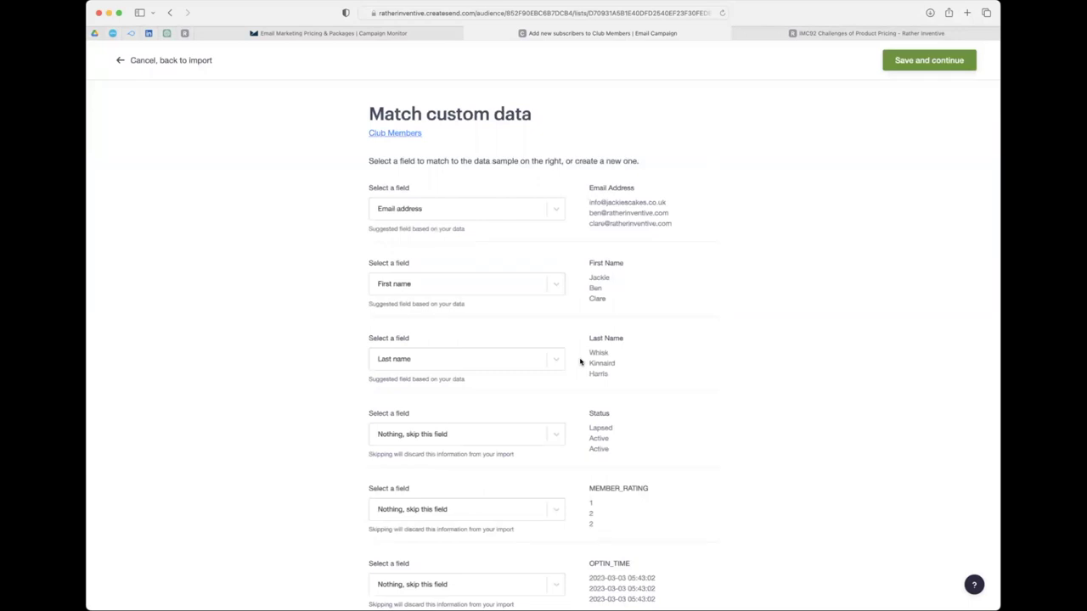
# Review the suggested field matches and create a custom field titled "Status" of type Text for the imported Status column.
pyautogui.scroll(-2, 746, 338)
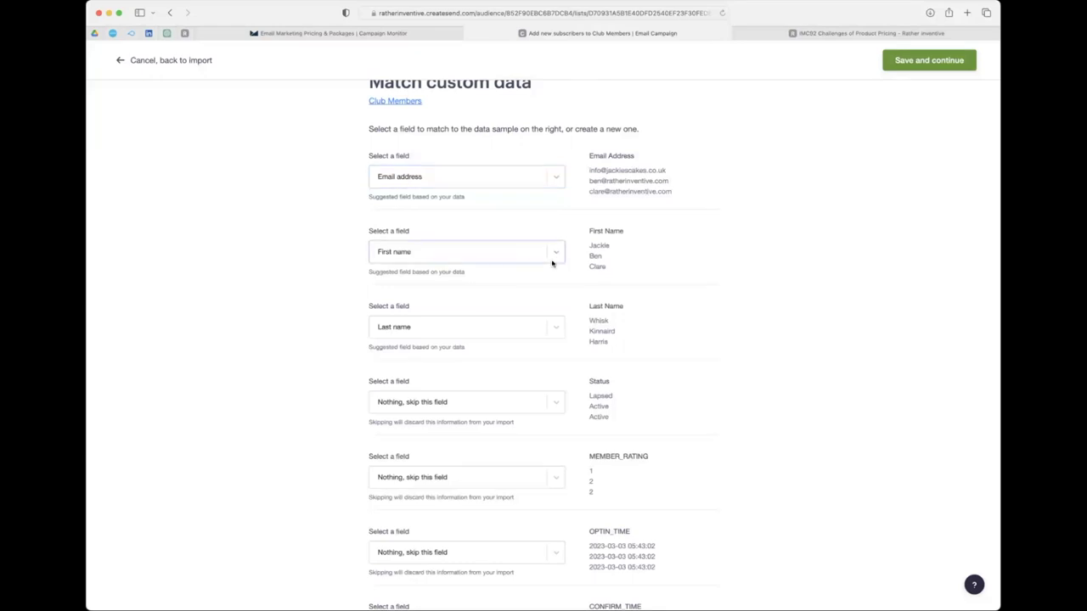
pyautogui.scroll(-3, 544, 280)
pyautogui.scroll(-1, 547, 288)
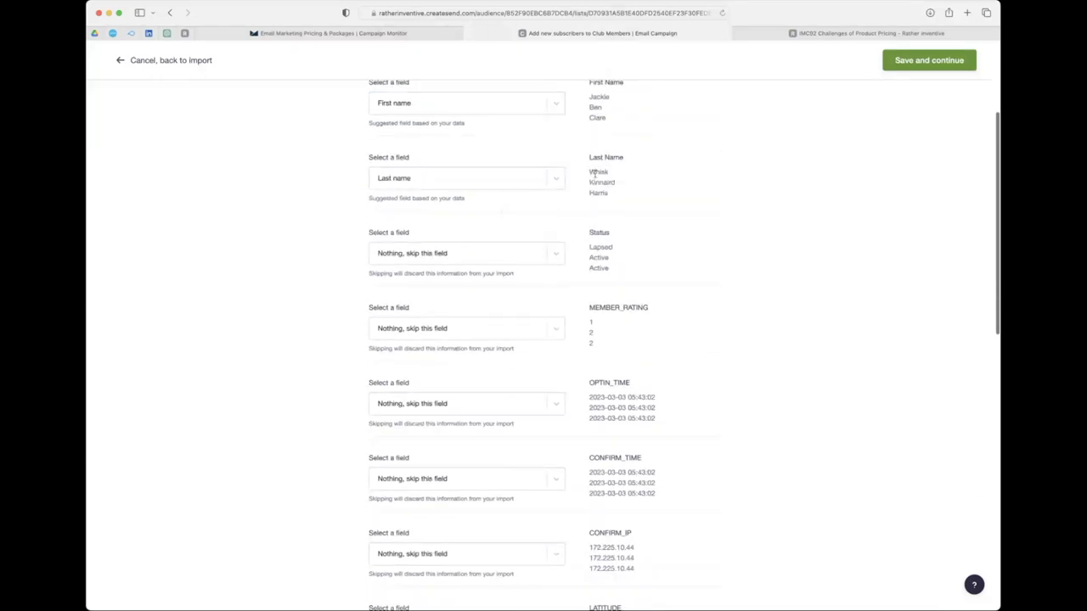
pyautogui.moveTo(594, 156); pyautogui.dragTo(619, 155)
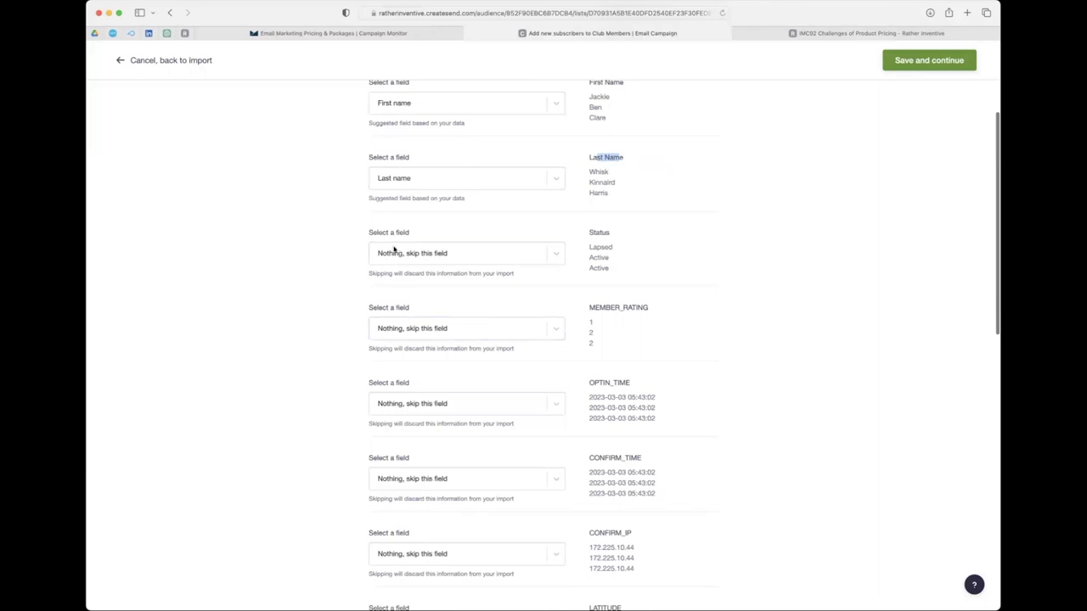
pyautogui.click(558, 255)
pyautogui.click(409, 288)
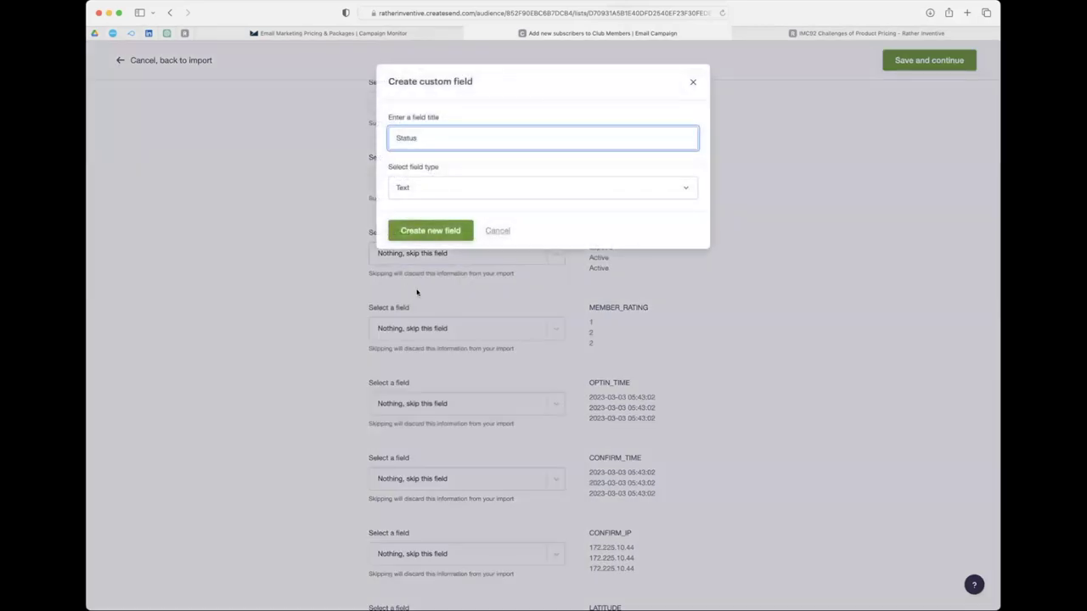
pyautogui.click(417, 190)
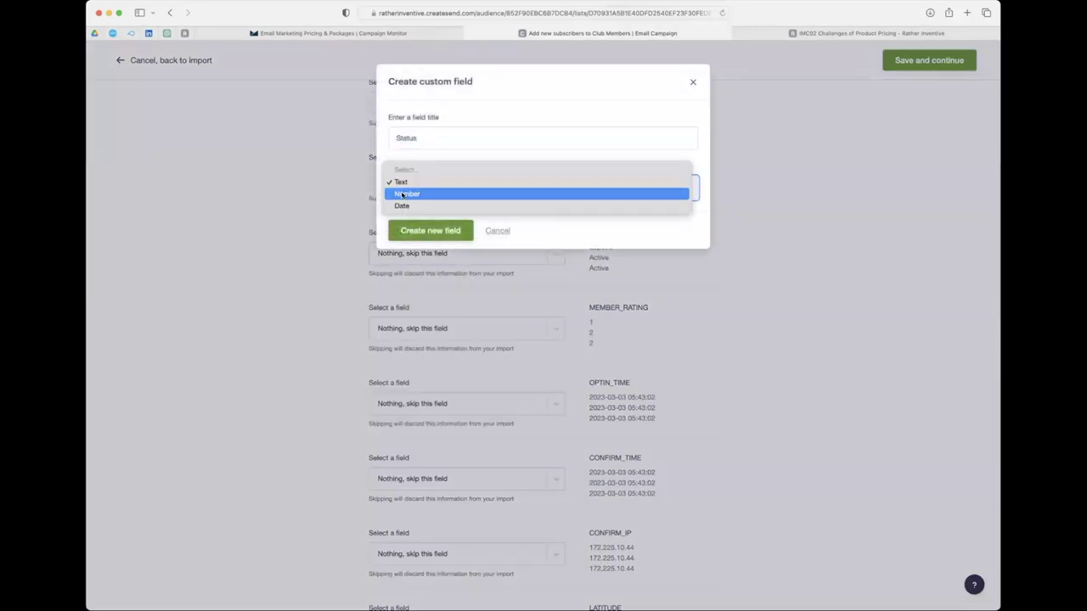
pyautogui.click(540, 100)
pyautogui.click(427, 230)
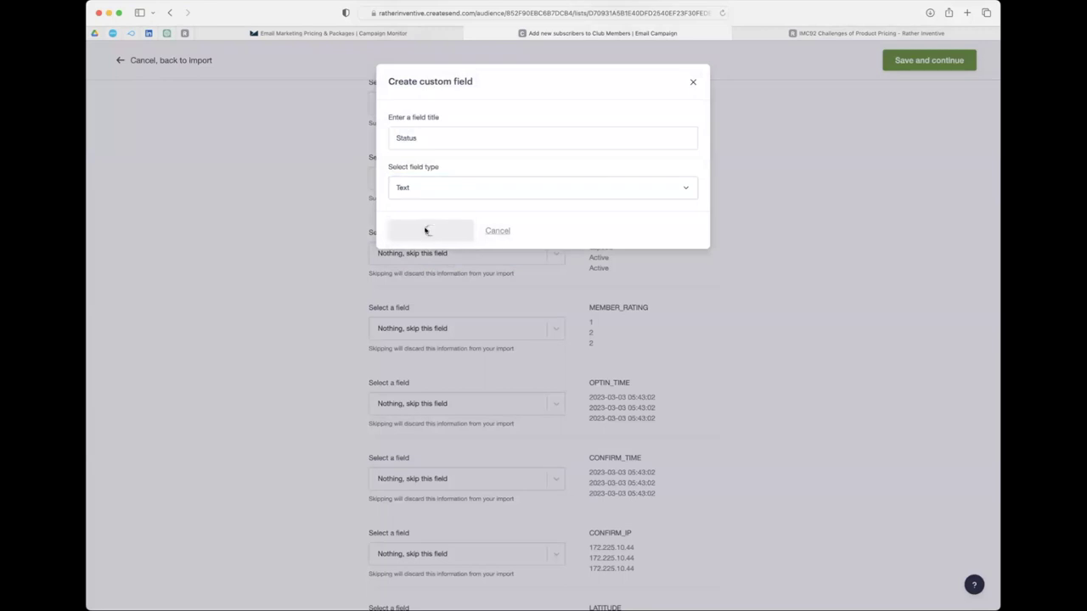
# Check that the remaining columns from MEMBER_RATING to TAGS are skipped, and save the field matches to complete the subscriber import.
pyautogui.scroll(-2, 745, 331)
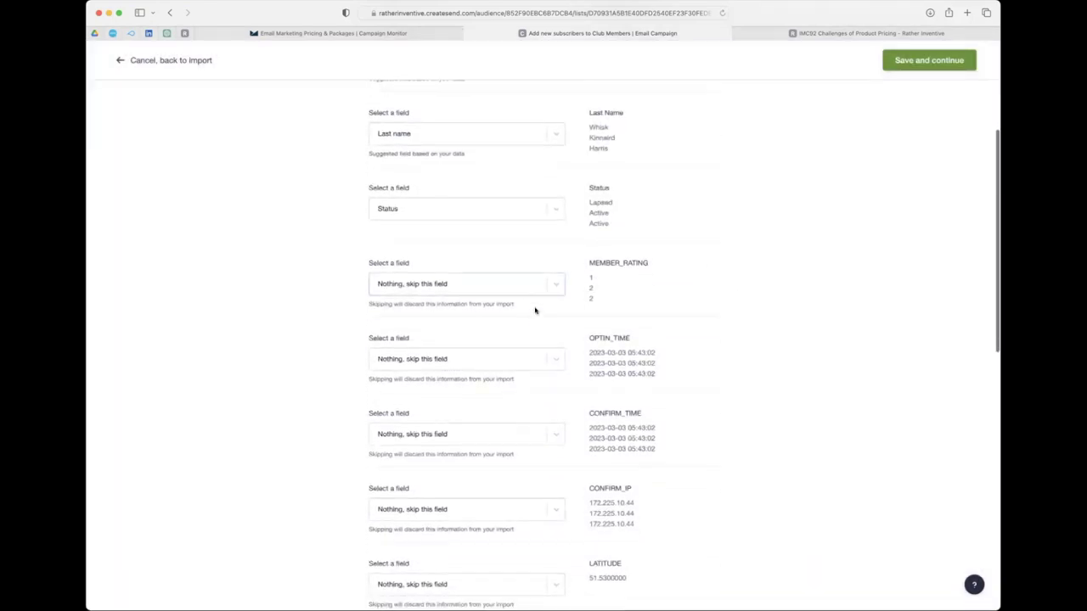
pyautogui.scroll(-1, 558, 401)
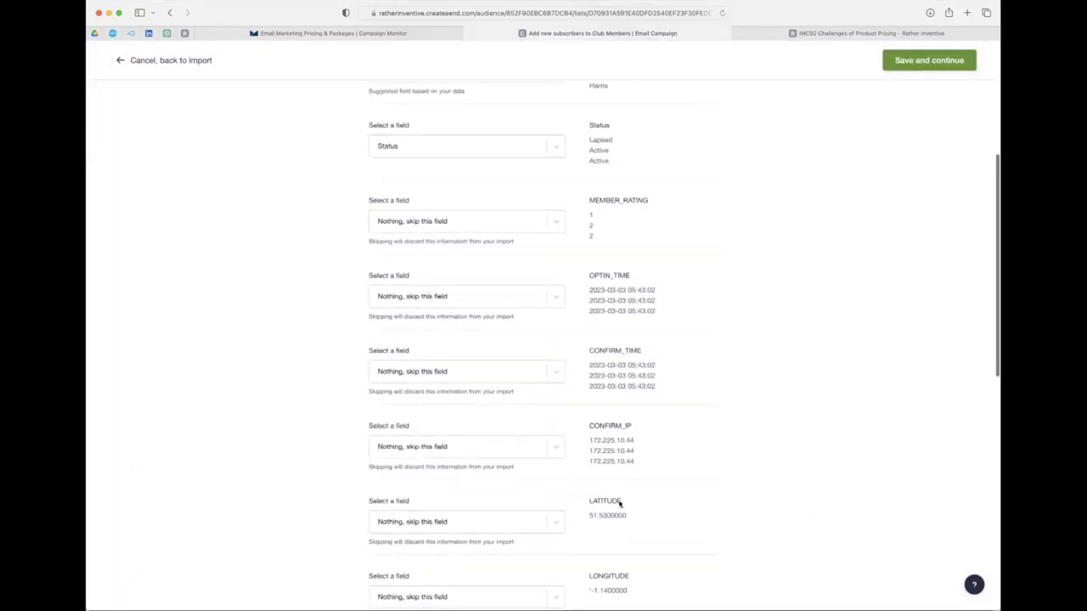
pyautogui.scroll(-3, 624, 442)
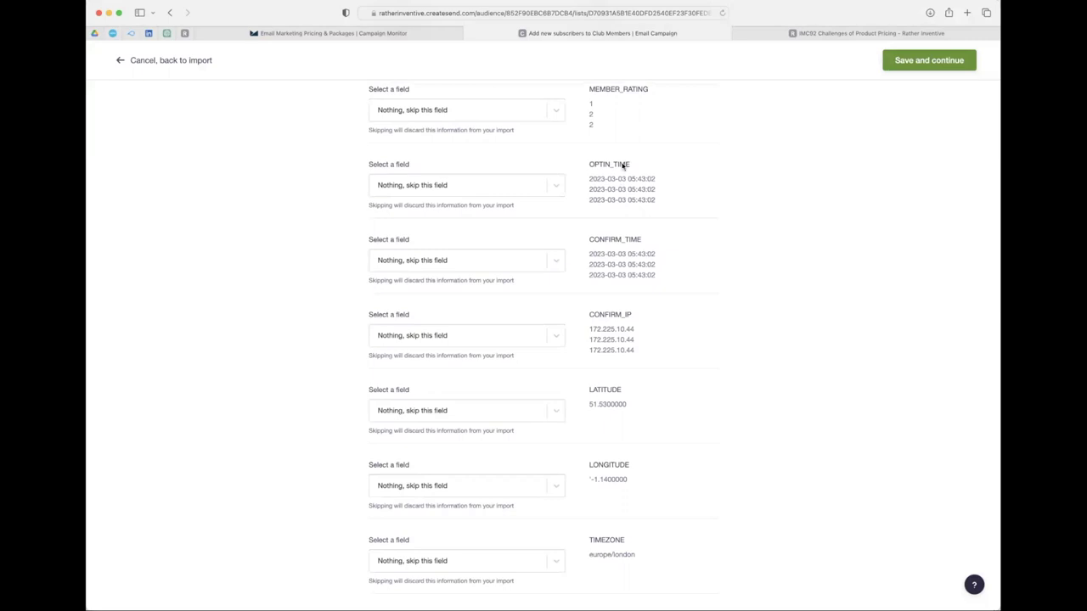
pyautogui.scroll(-3, 622, 164)
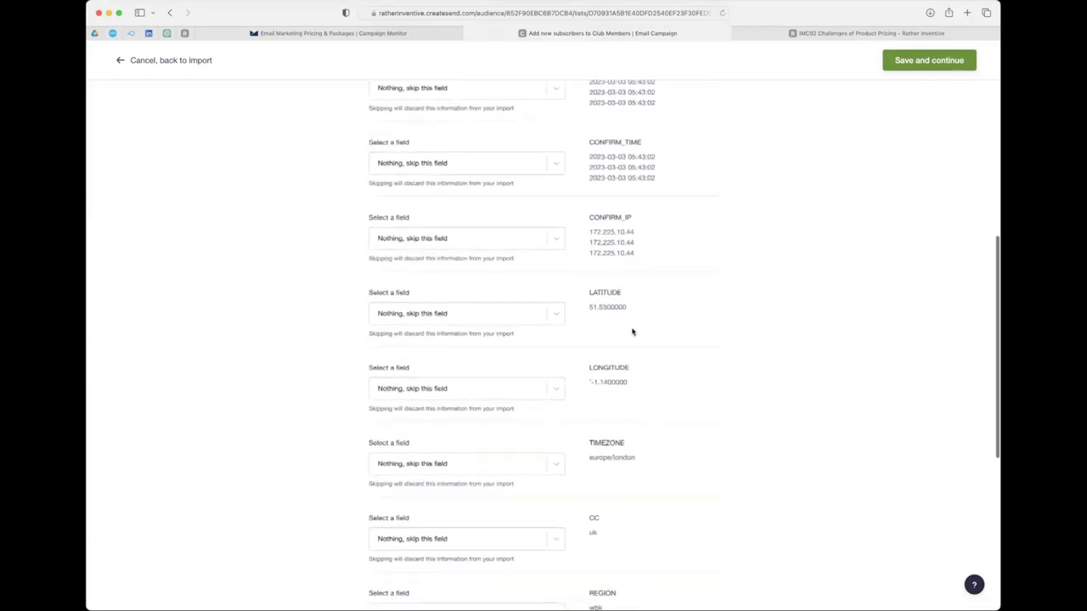
pyautogui.scroll(-5, 631, 332)
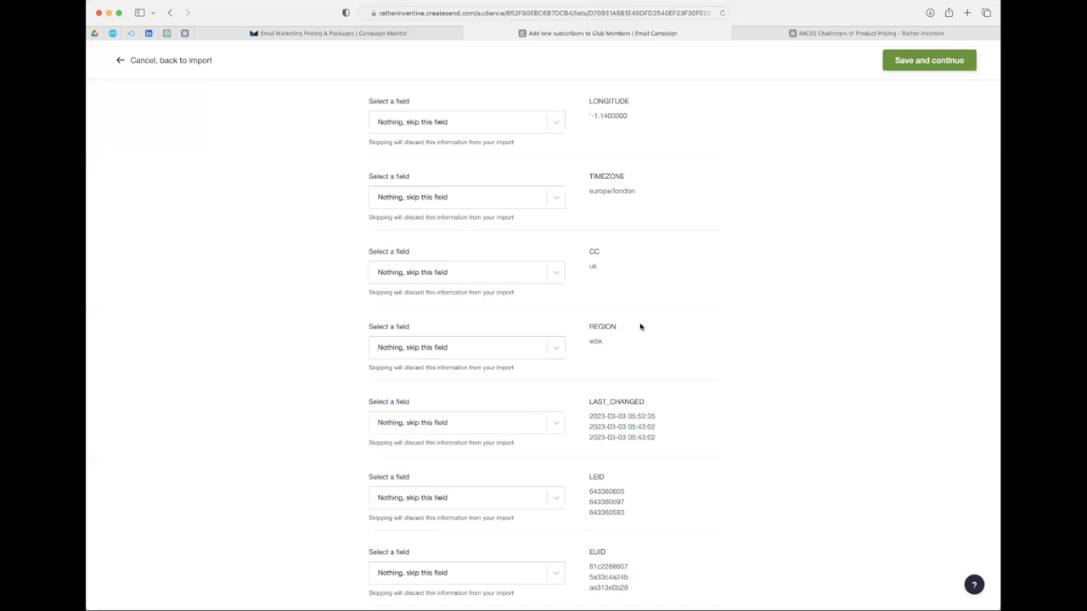
pyautogui.scroll(-3, 640, 327)
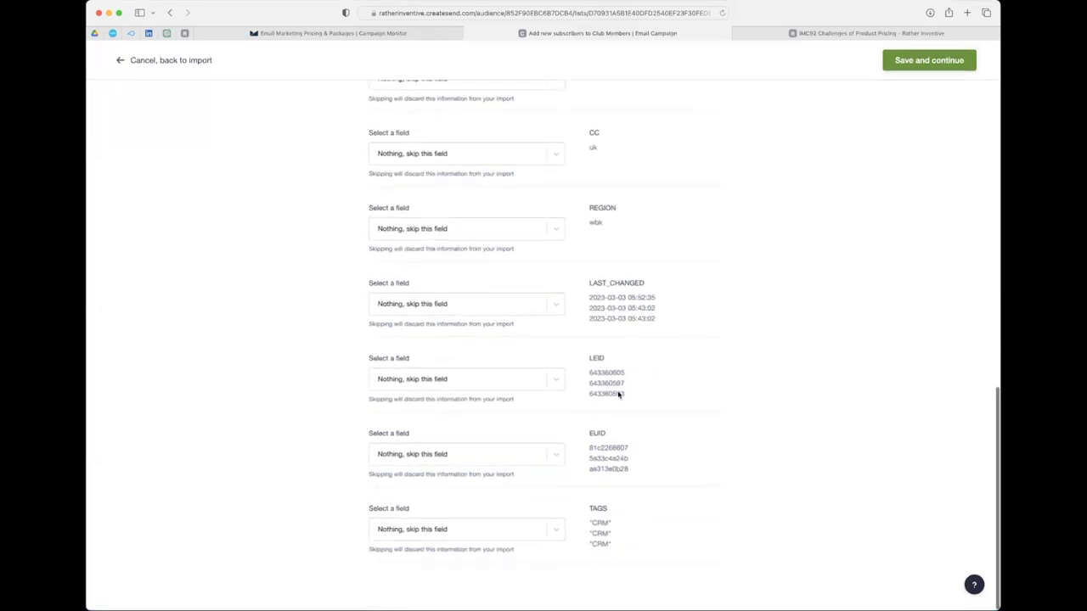
pyautogui.scroll(10, 620, 395)
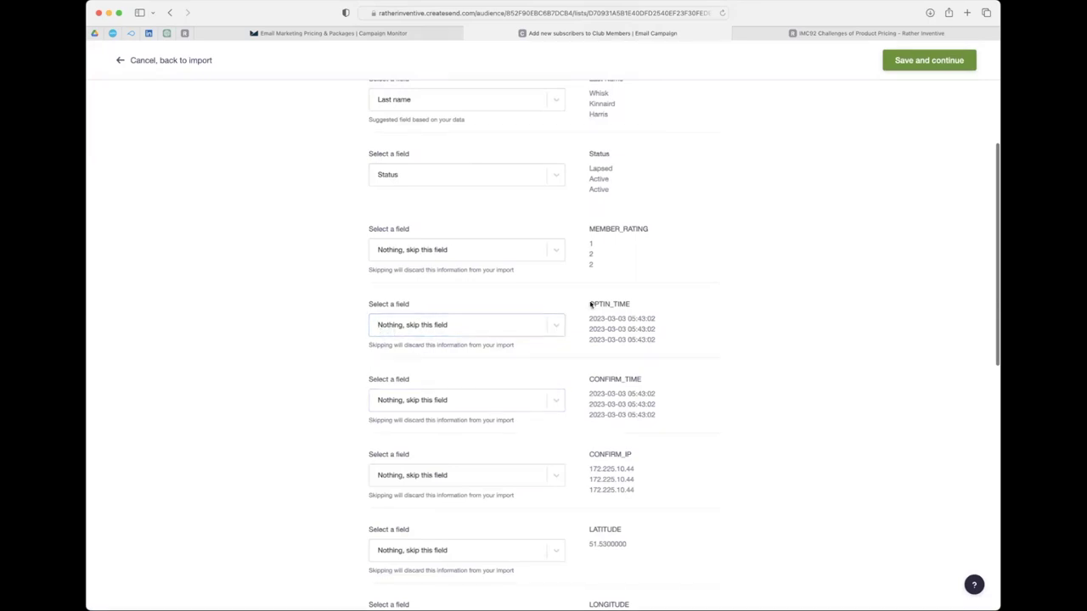
pyautogui.scroll(5, 668, 308)
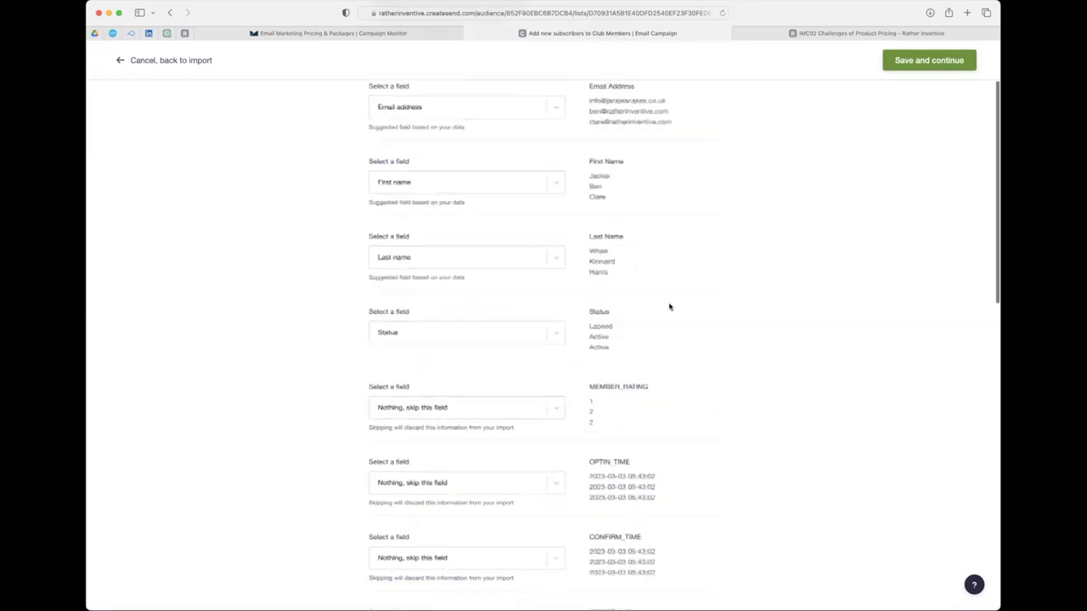
pyautogui.click(931, 61)
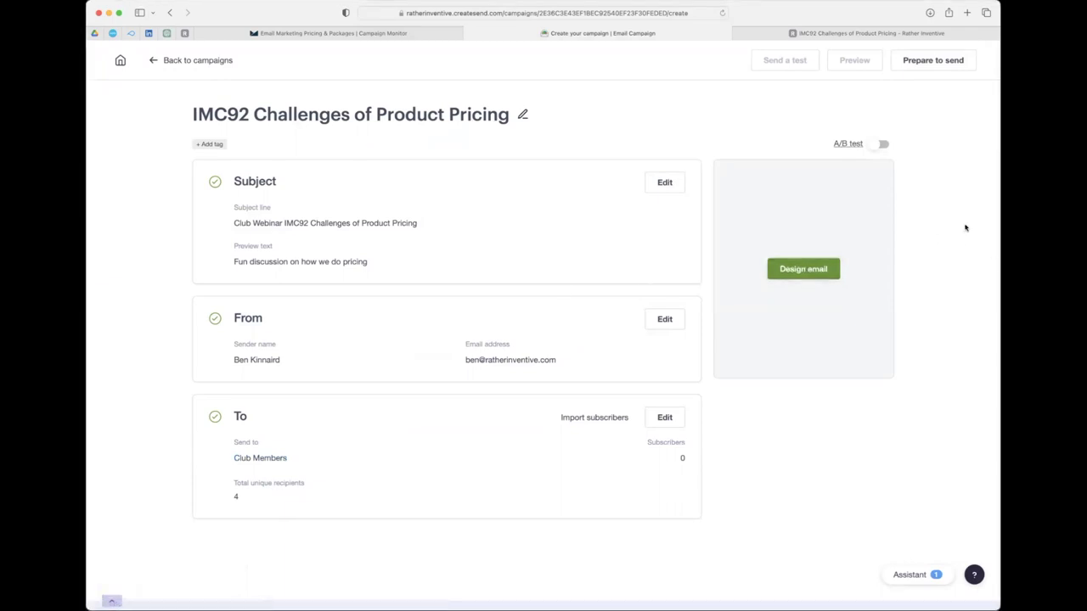
# Set up an A/B test for the campaign with the goal Increase click rate, testing Different subjects.
pyautogui.click(883, 144)
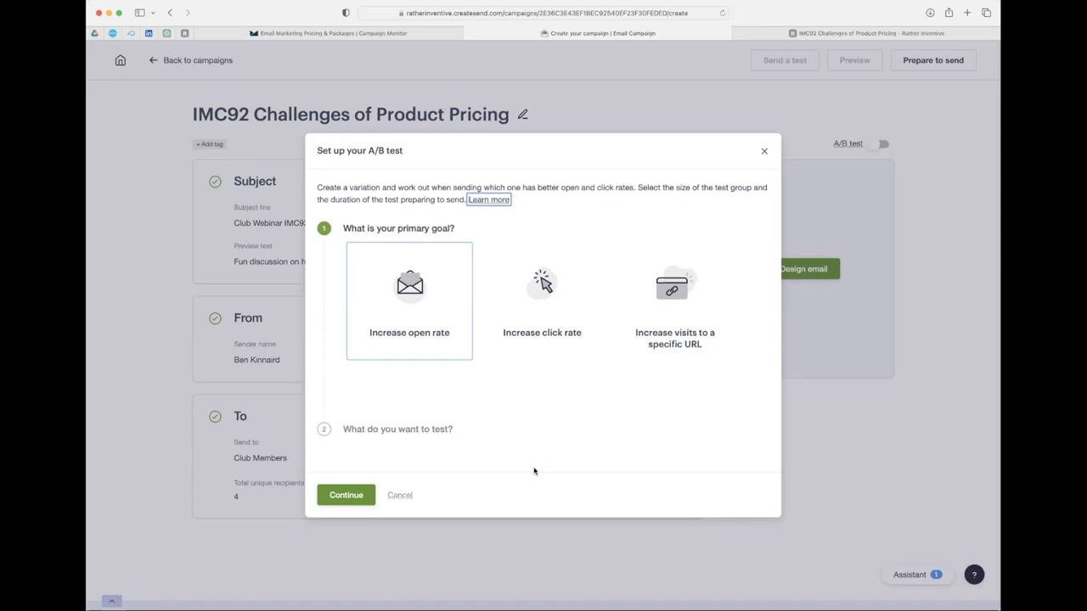
pyautogui.click(537, 335)
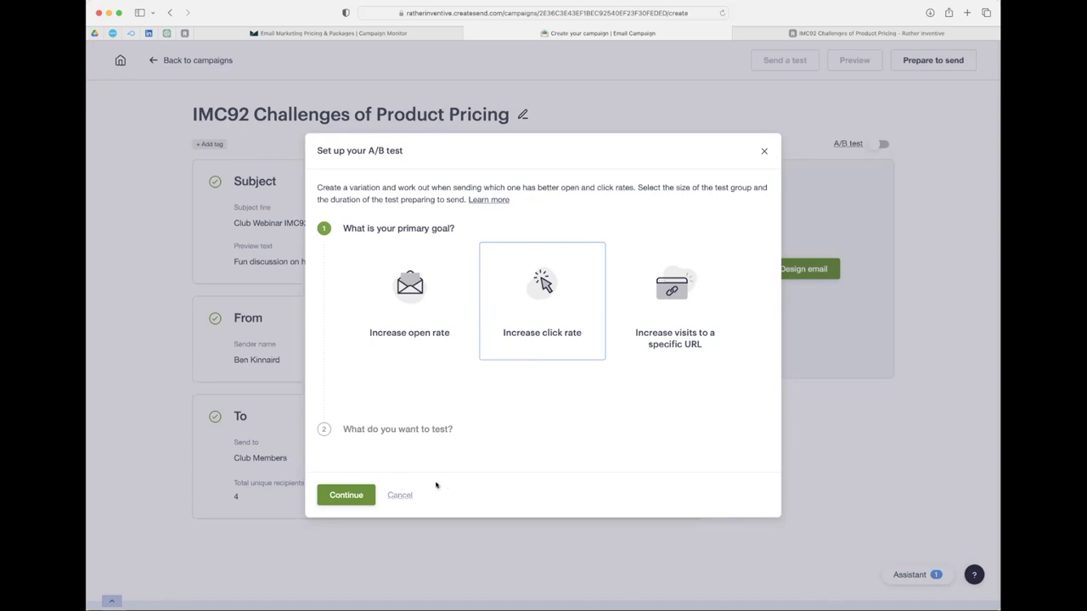
pyautogui.click(364, 501)
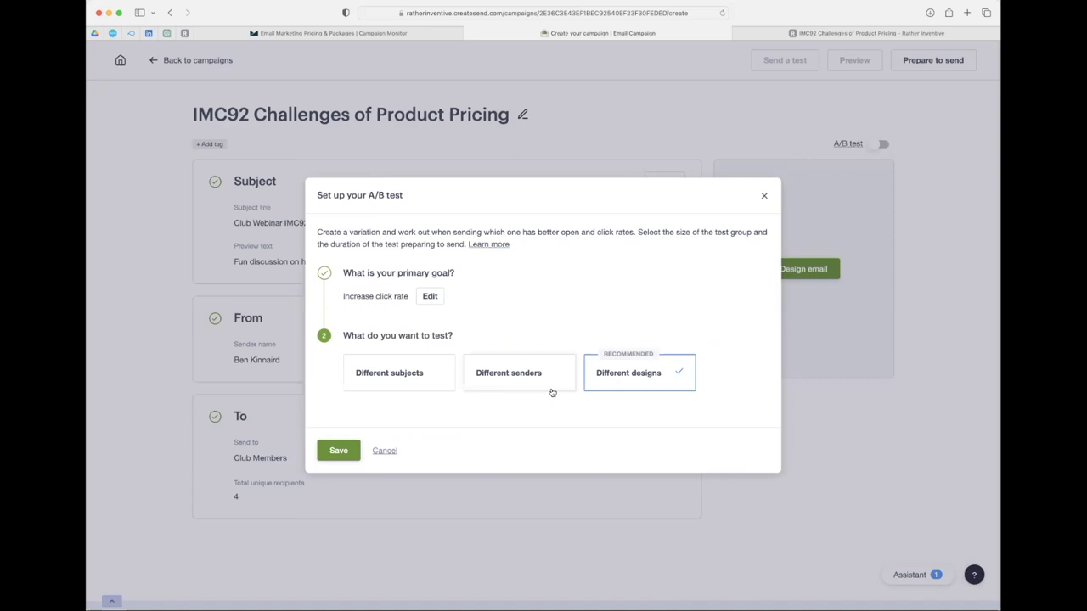
pyautogui.click(388, 376)
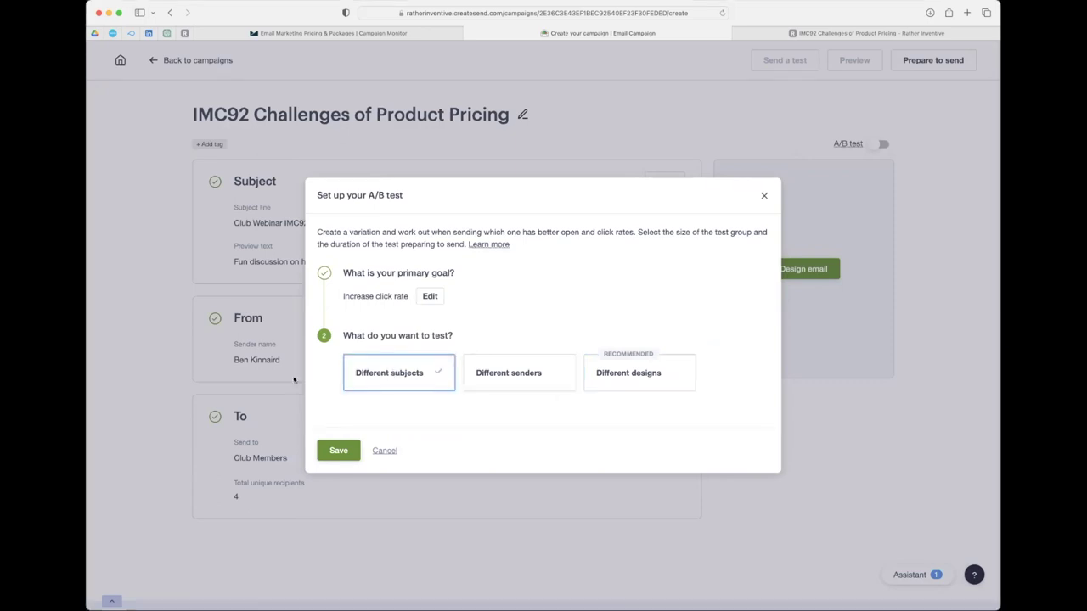
pyautogui.click(334, 451)
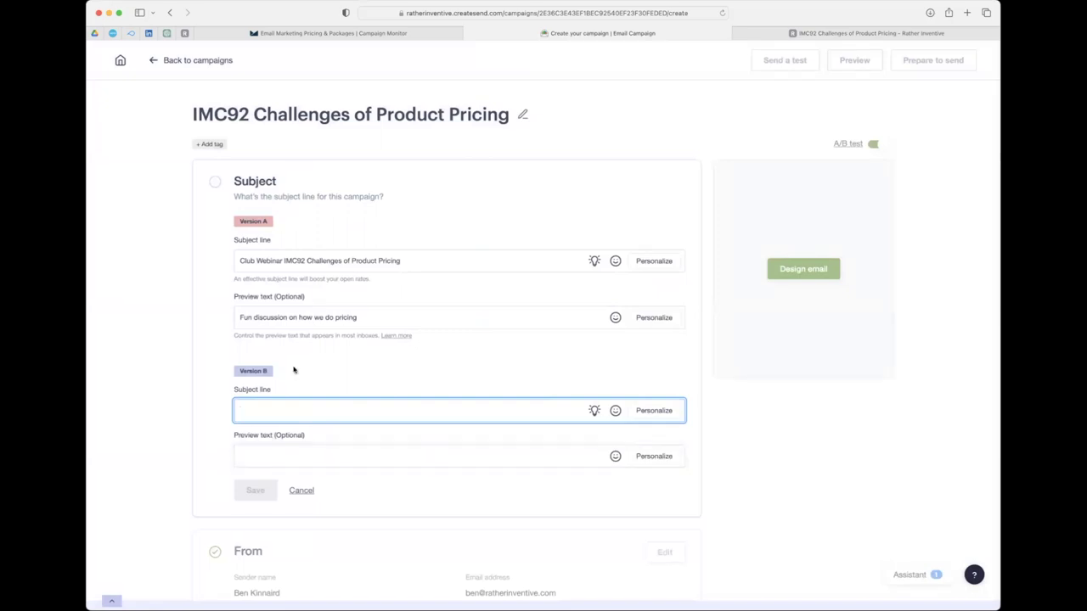
# Copy the Version A subject line into the Version B subject line.
pyautogui.scroll(-1, 293, 268)
pyautogui.scroll(-1, 297, 269)
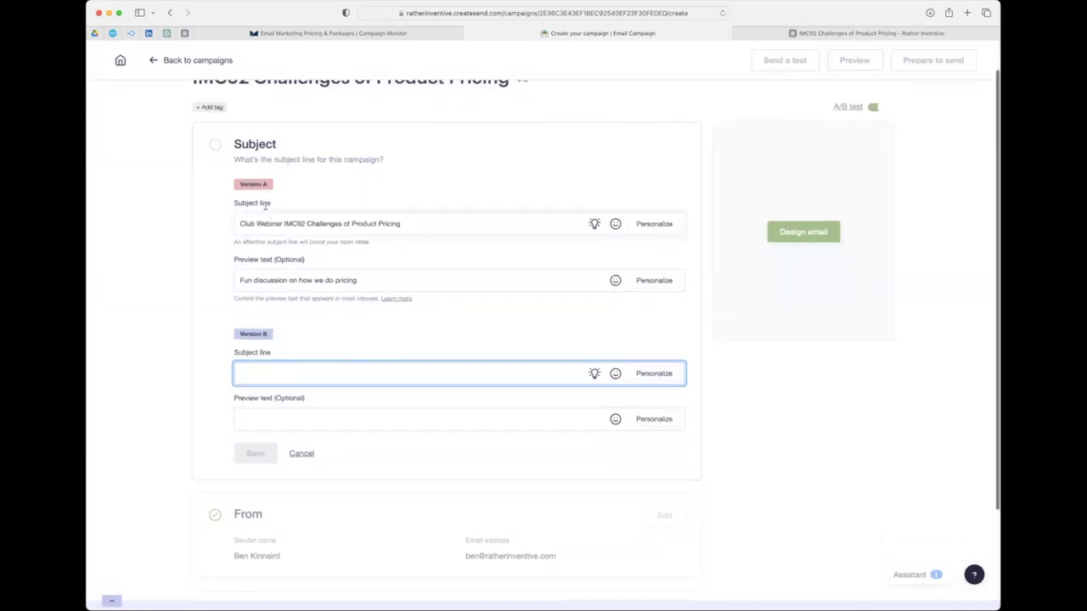
pyautogui.moveTo(405, 223); pyautogui.dragTo(190, 255)
pyautogui.press('super+c')
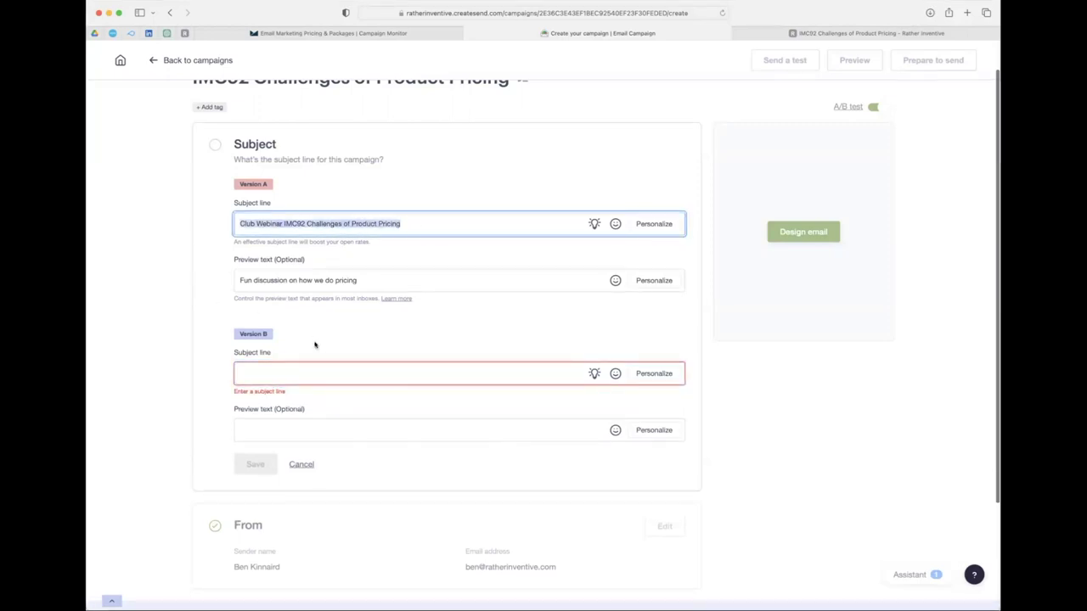
pyautogui.click(316, 373)
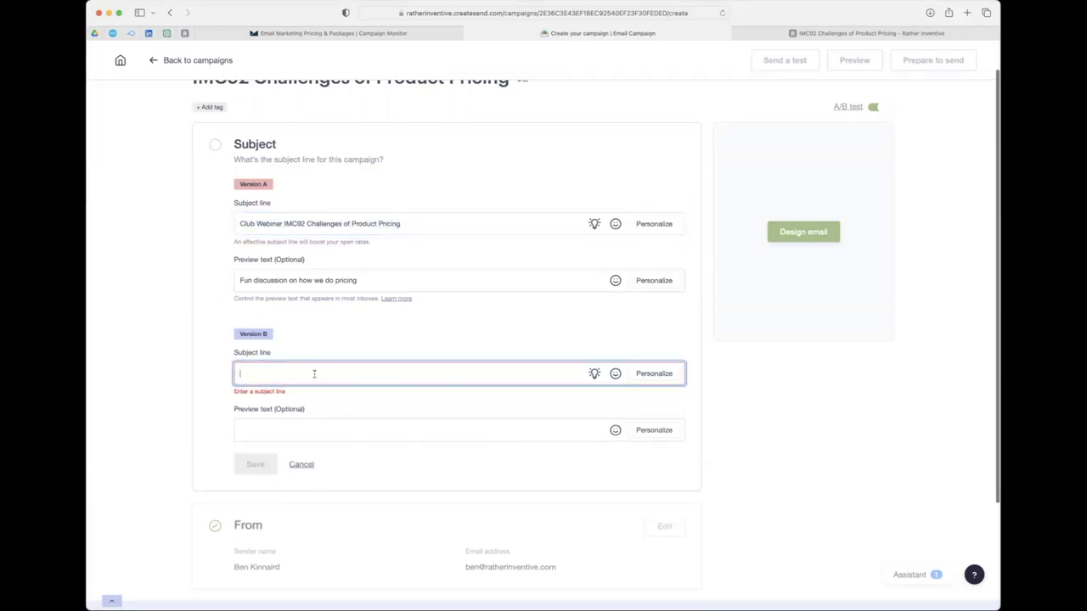
pyautogui.press('super+v')
# Replace "Club Webinar" in the Version B subject line so it reads "Fun Awaits!!! IMC92 Challenges of Product Pricing".
pyautogui.moveTo(284, 376); pyautogui.dragTo(196, 379)
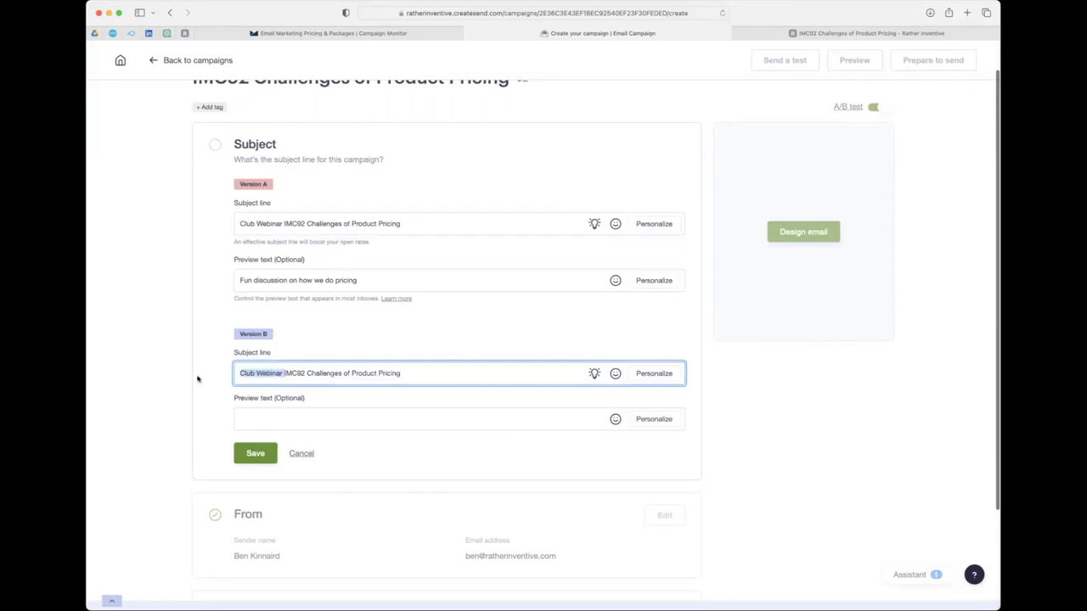
pyautogui.write('Fun')
pyautogui.press('BackSpace')
pyautogui.press('BackSpace')
pyautogui.press('BackSpace')
pyautogui.write('Newsletter')
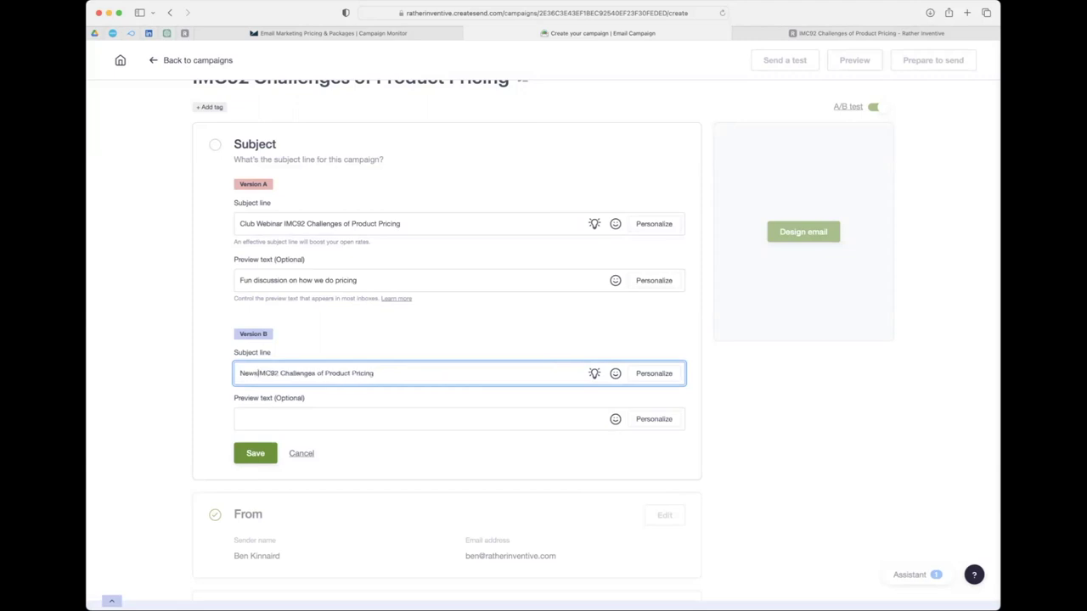
pyautogui.write(' Delivery')
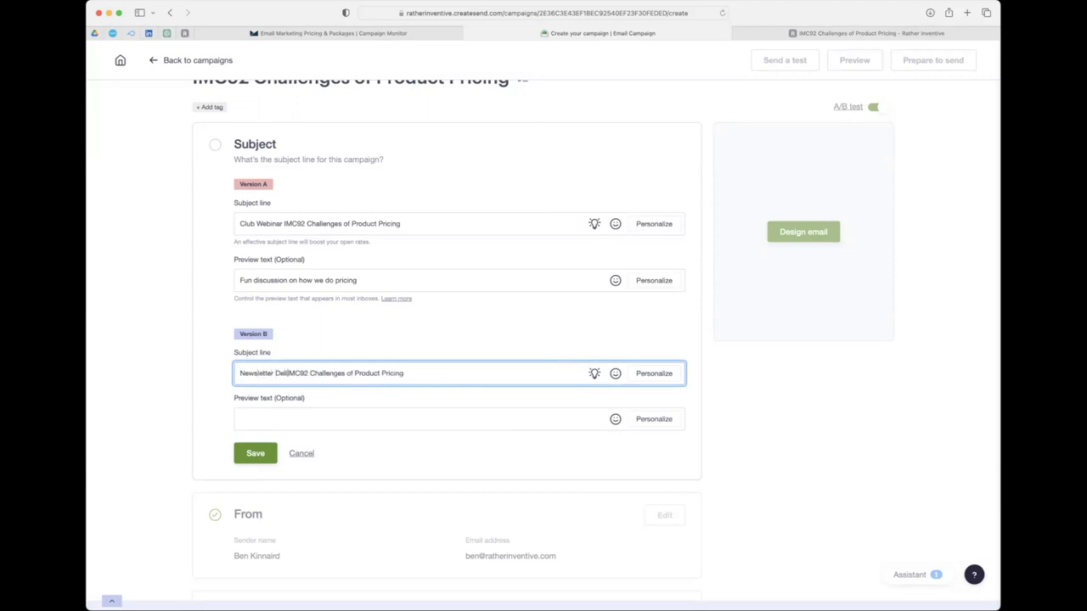
pyautogui.press('super+shift+Left')
pyautogui.write('Fun Awaits!!!')
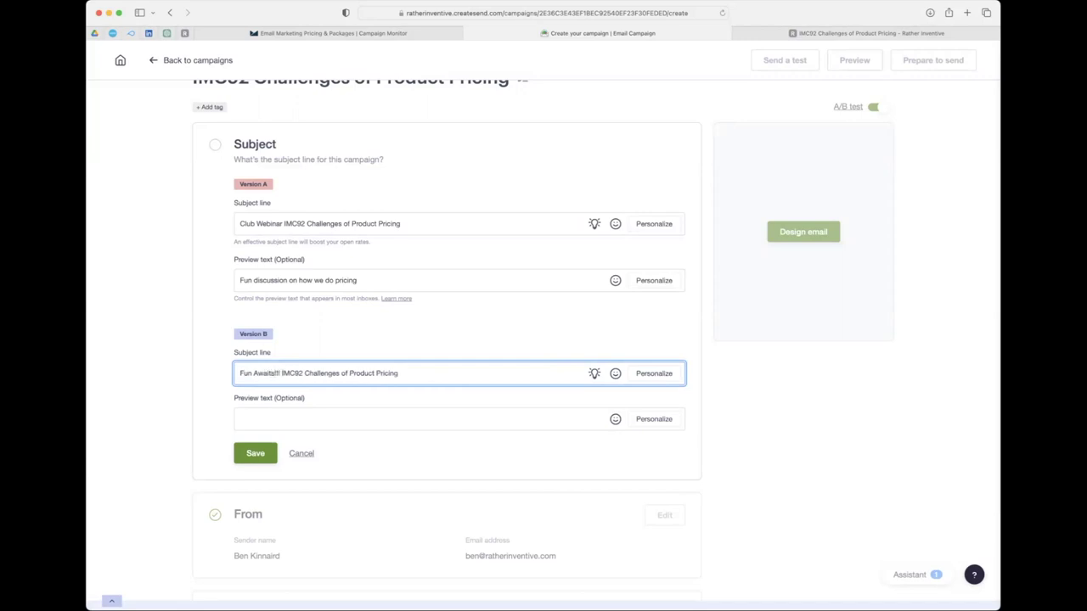
# Copy the Version A preview text to Version B and reword it as "Super fun discussion on product pricing".
pyautogui.tripleClick(377, 280)
pyautogui.press('super+c')
pyautogui.click(236, 426)
pyautogui.press('super+v')
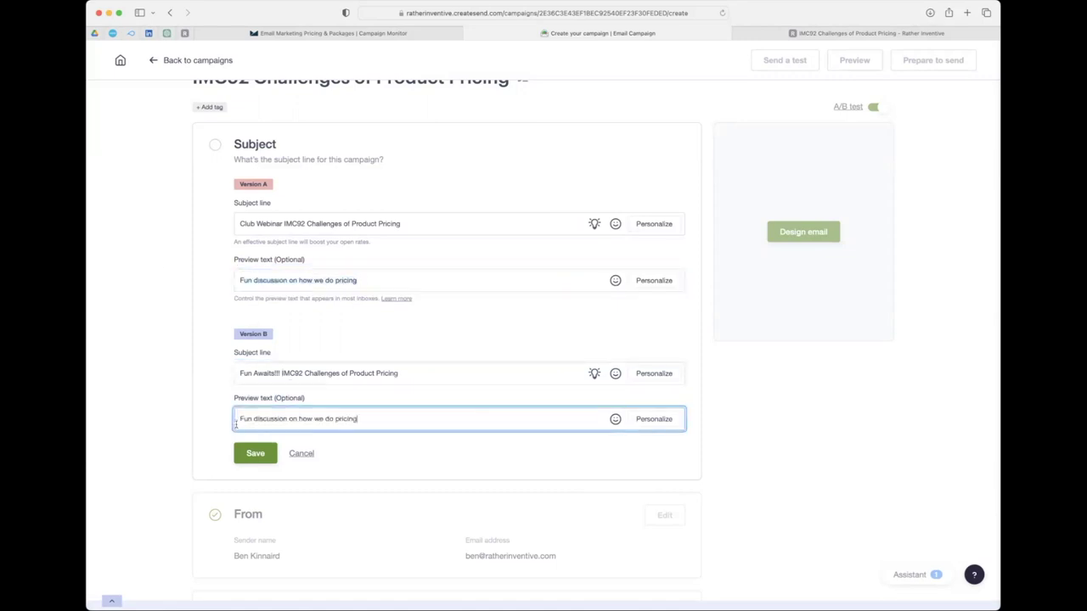
pyautogui.click(237, 419)
pyautogui.write('Super')
pyautogui.press('Delete')
pyautogui.write('f')
pyautogui.moveTo(355, 419); pyautogui.dragTo(317, 419)
pyautogui.press('BackSpace')
pyautogui.write('product')
# Compare the Version A and Version B subject lines and save the campaign's subject section.
pyautogui.click(243, 223)
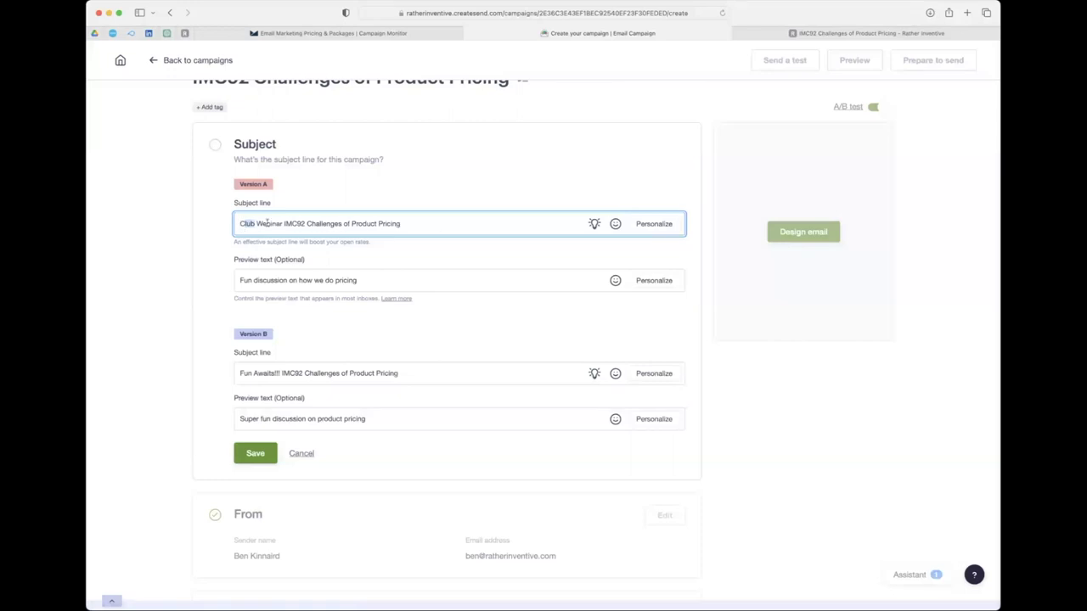
pyautogui.moveTo(241, 224); pyautogui.dragTo(456, 223)
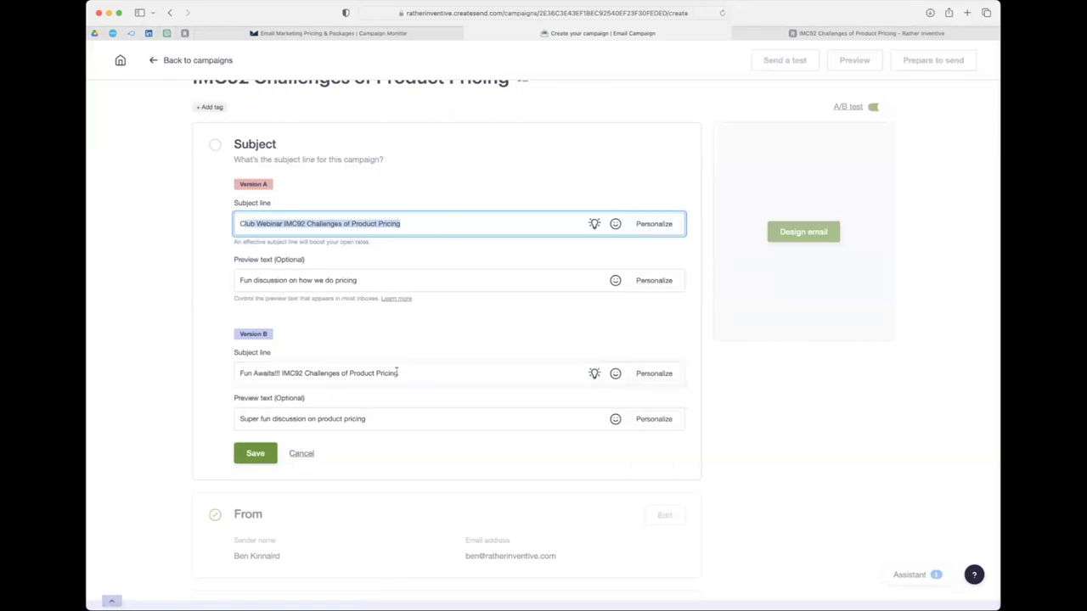
pyautogui.click(432, 381)
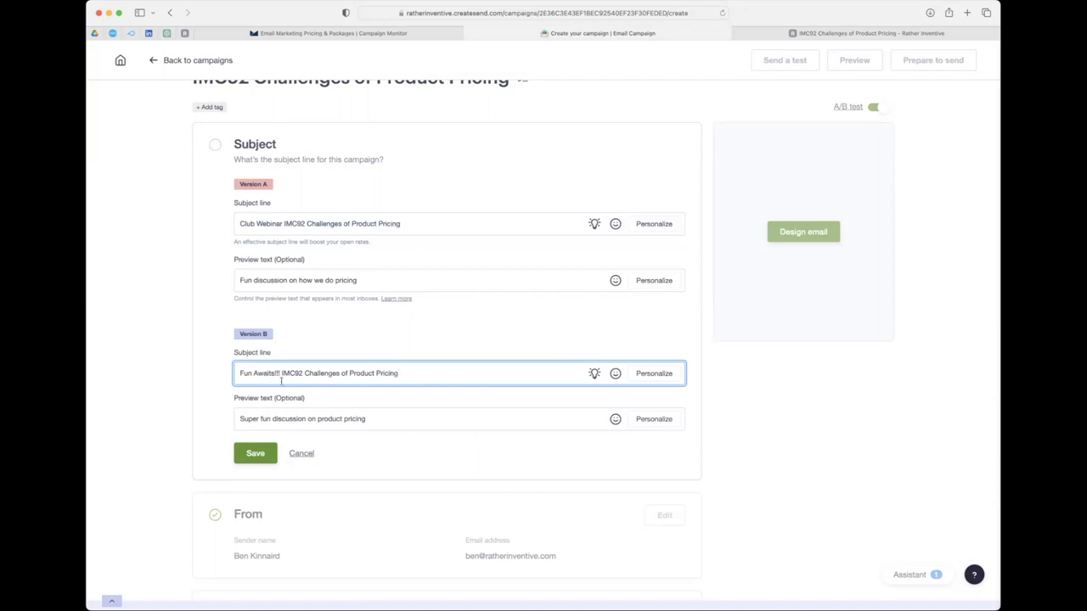
pyautogui.click(257, 455)
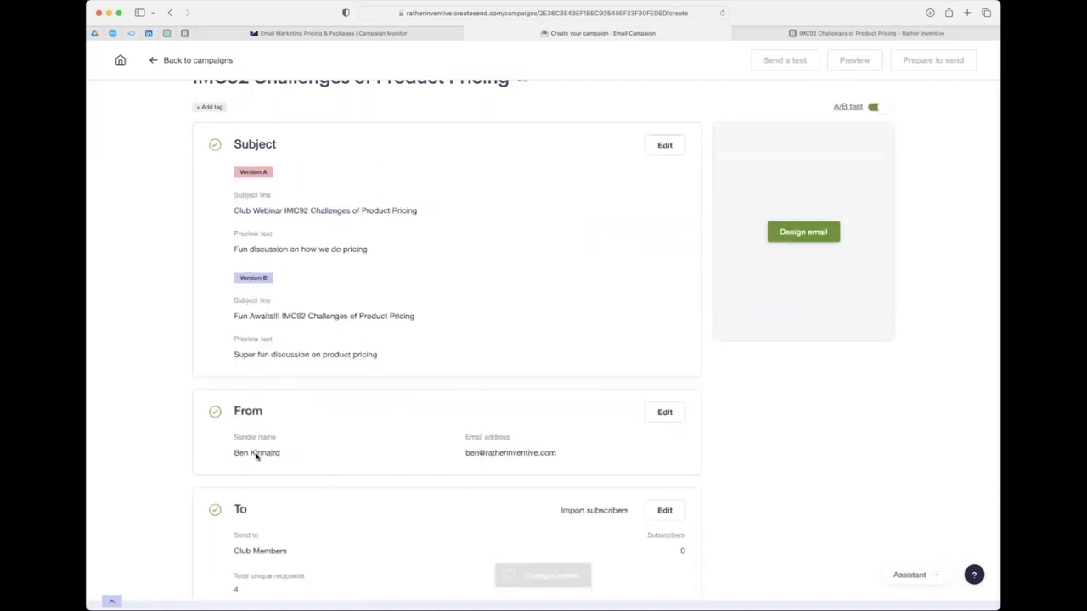
# Start designing the email from a template, browse the featured themes, and choose the Announcement layout.
pyautogui.click(804, 233)
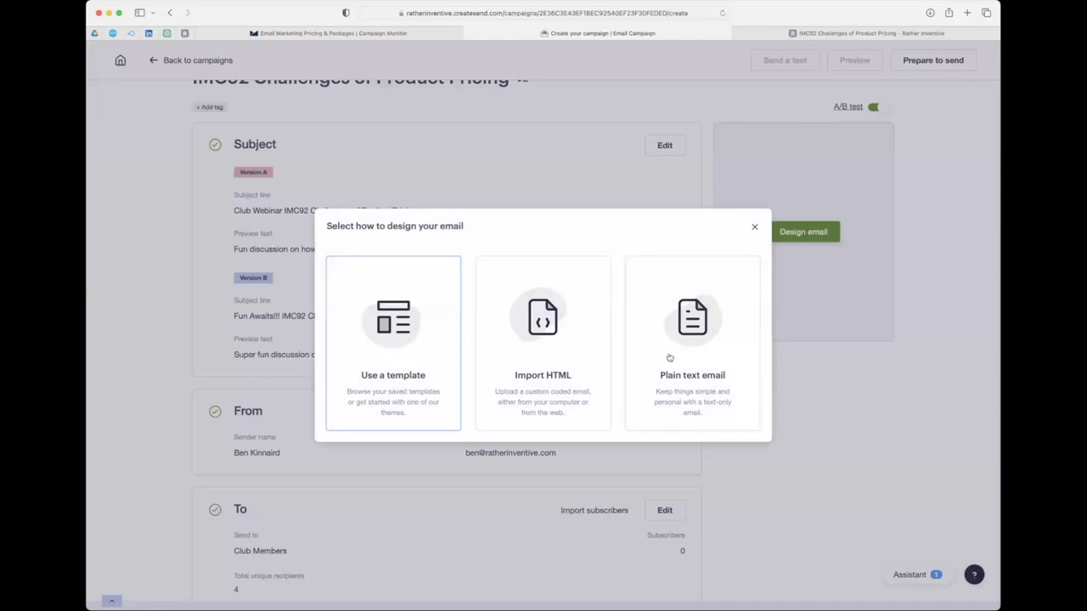
pyautogui.click(380, 334)
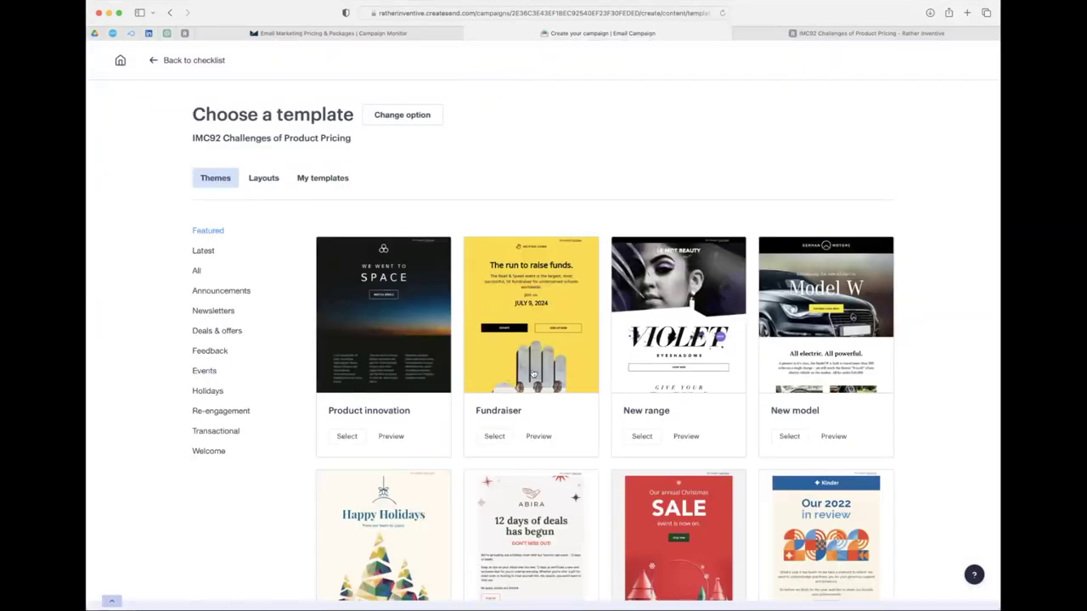
pyautogui.scroll(-5, 533, 373)
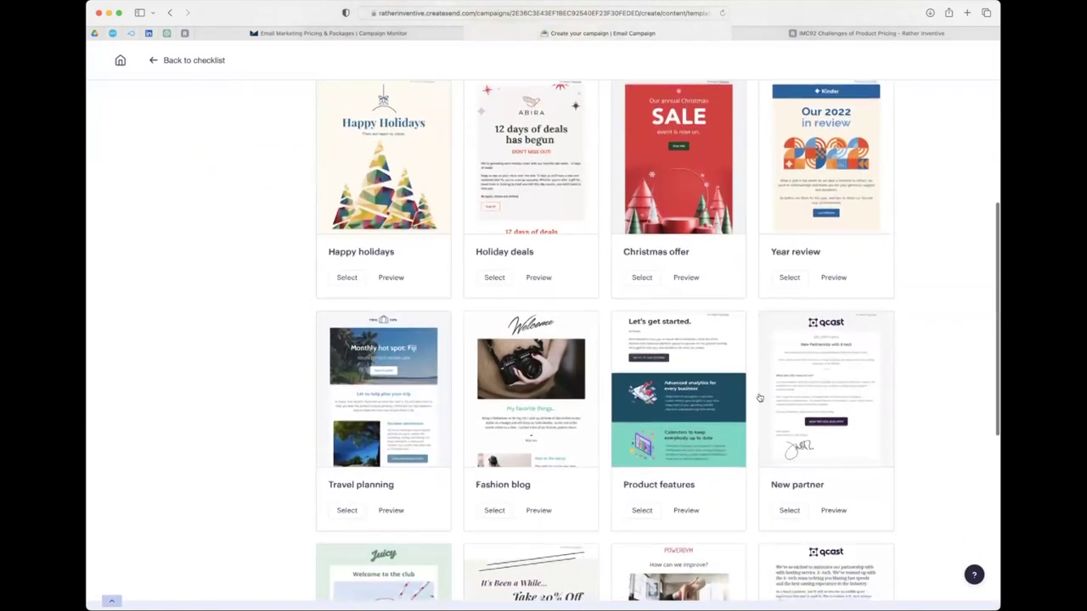
pyautogui.scroll(-3, 756, 396)
pyautogui.scroll(-3, 750, 396)
pyautogui.scroll(10, 391, 155)
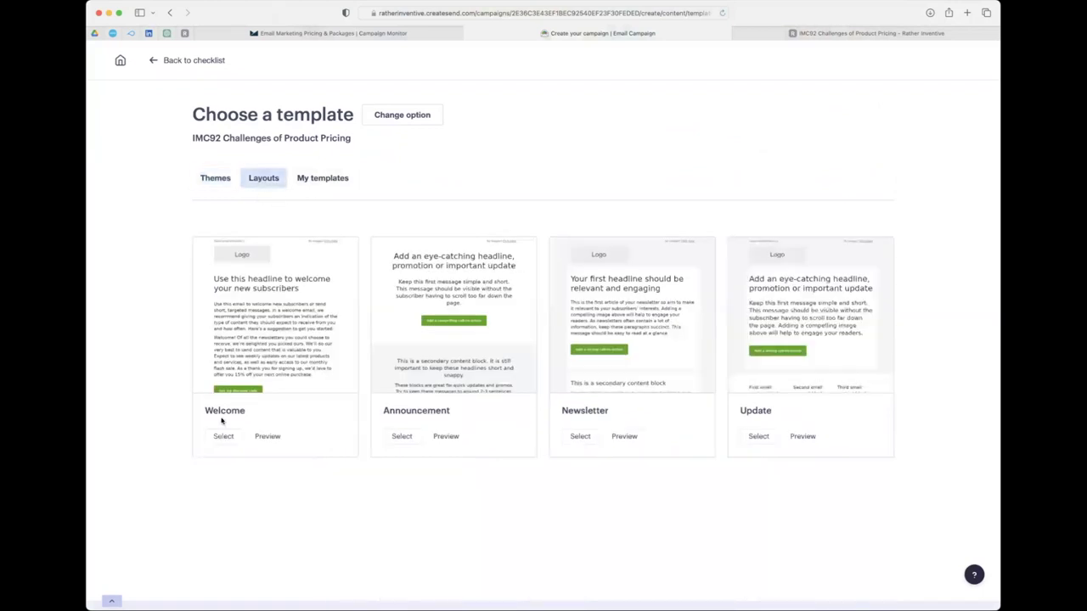
pyautogui.click(465, 306)
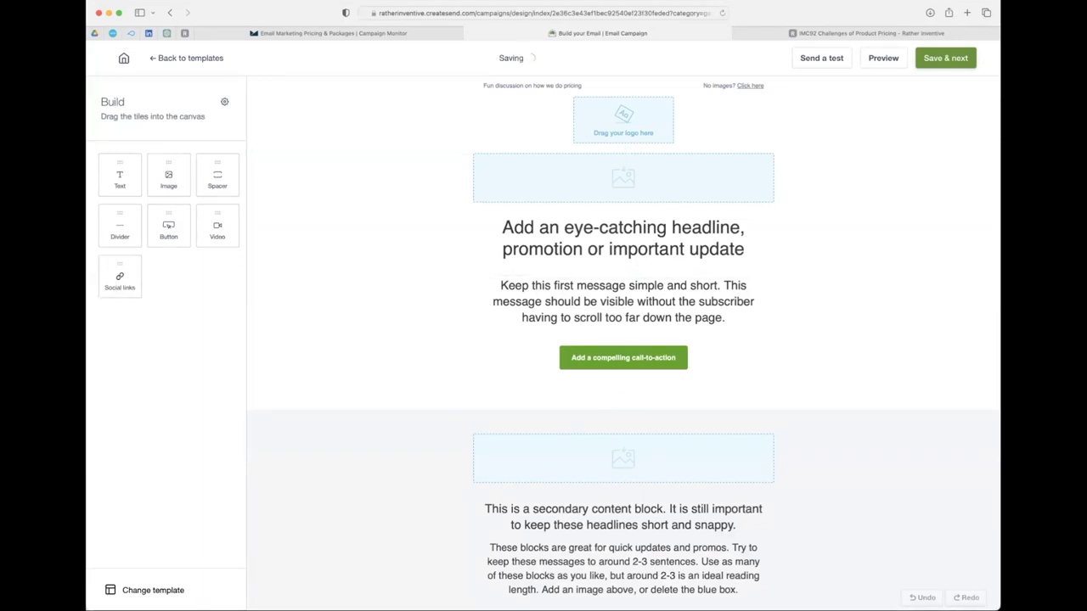
# Add the Ri logo to the email header at about 65 × 65 and place the Challenges of Product Pricing image above the headline.
pyautogui.click(656, 128)
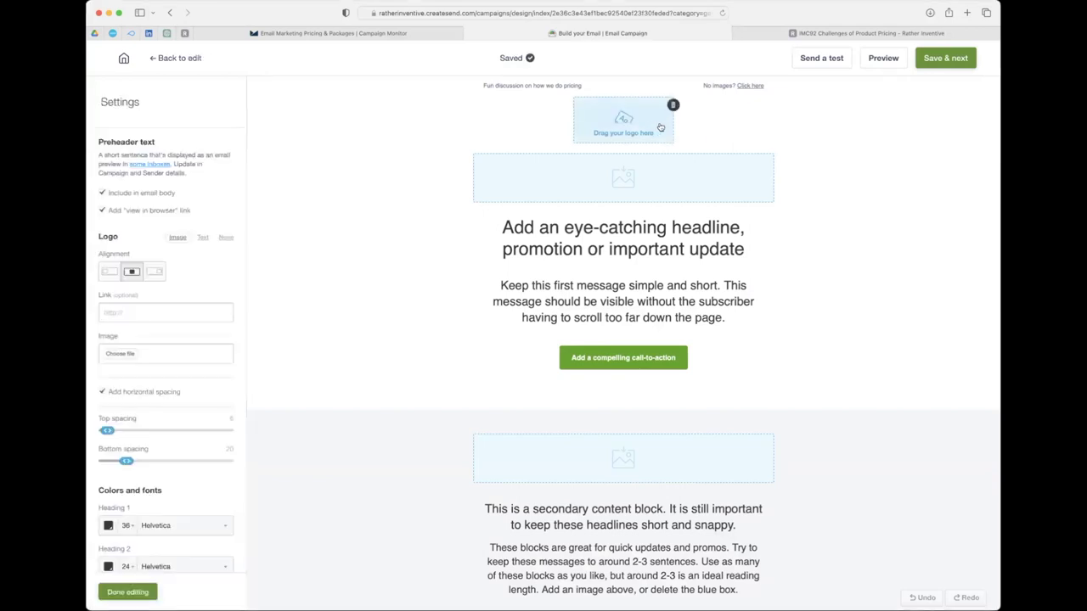
pyautogui.moveTo(129, 265); pyautogui.dragTo(107, 266)
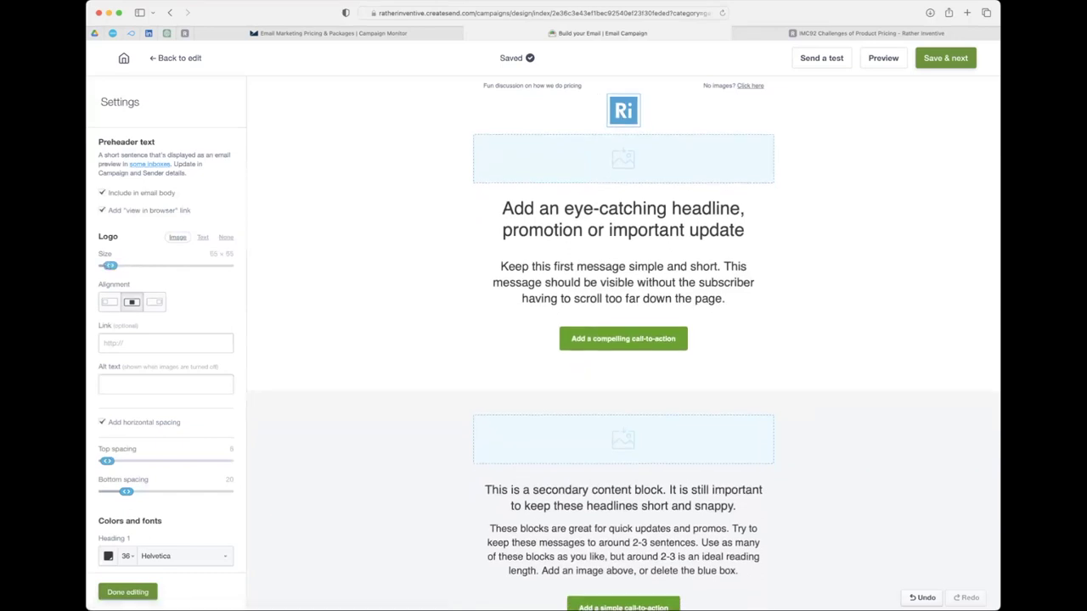
pyautogui.click(803, 143)
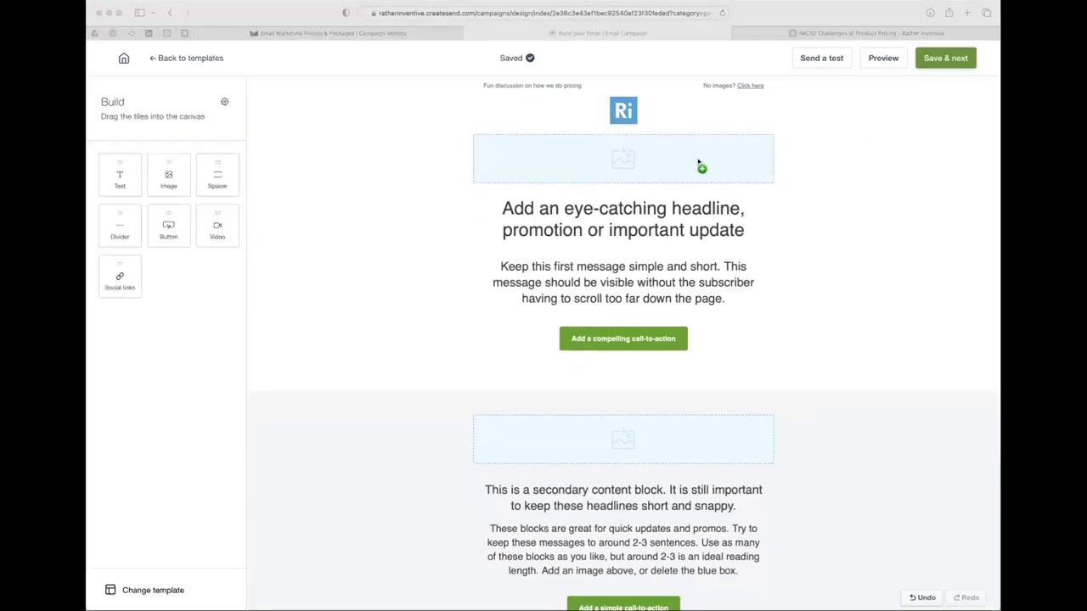
pyautogui.moveTo(695, 168); pyautogui.dragTo(697, 167)
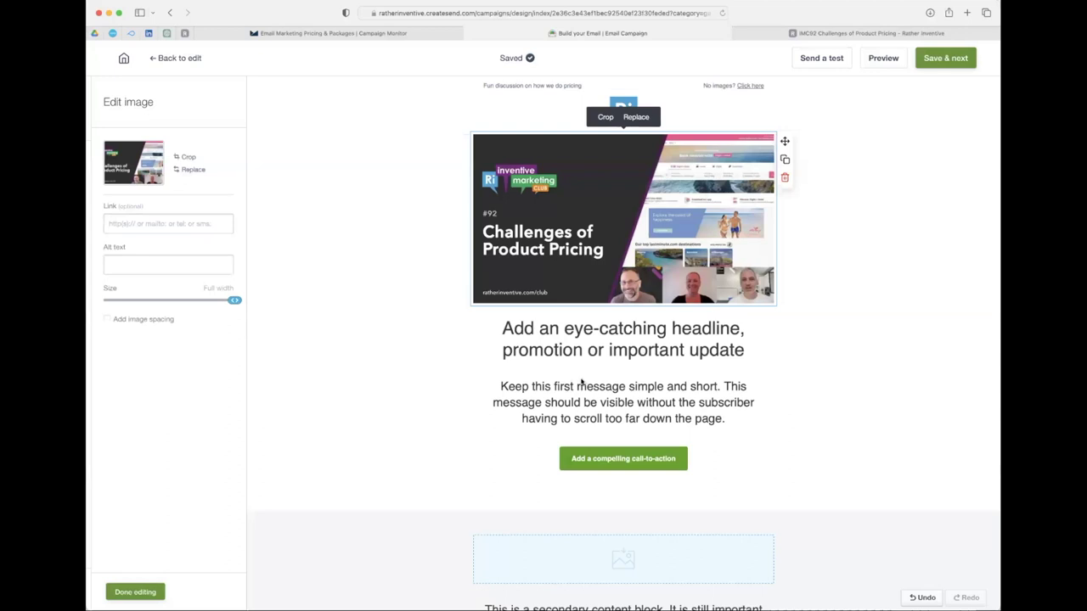
pyautogui.press('Escape')
pyautogui.moveTo(219, 236); pyautogui.dragTo(452, 308)
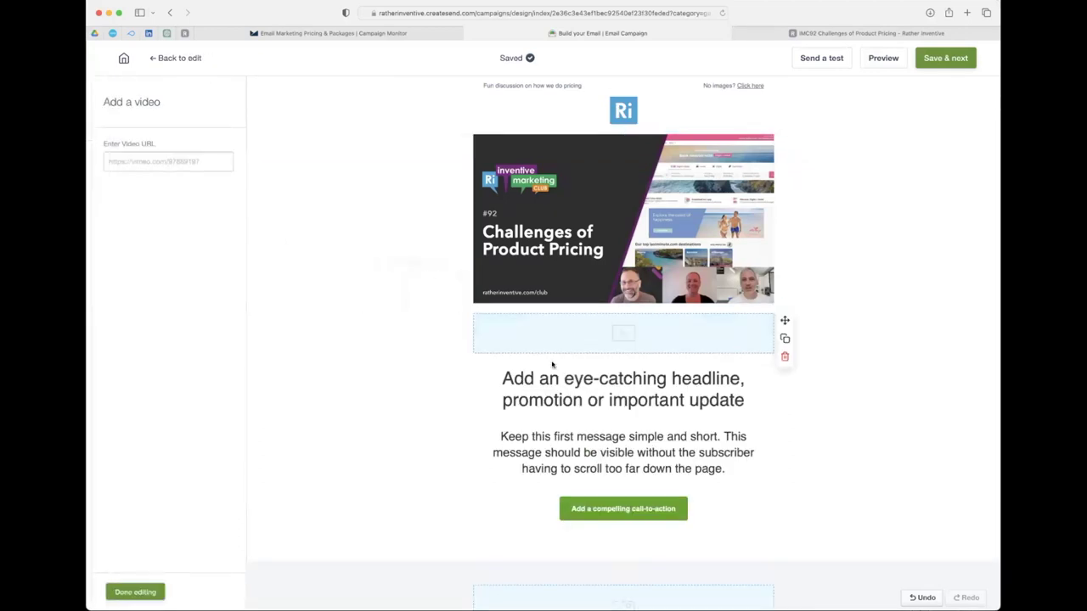
pyautogui.click(228, 162)
pyautogui.click(786, 357)
pyautogui.click(781, 318)
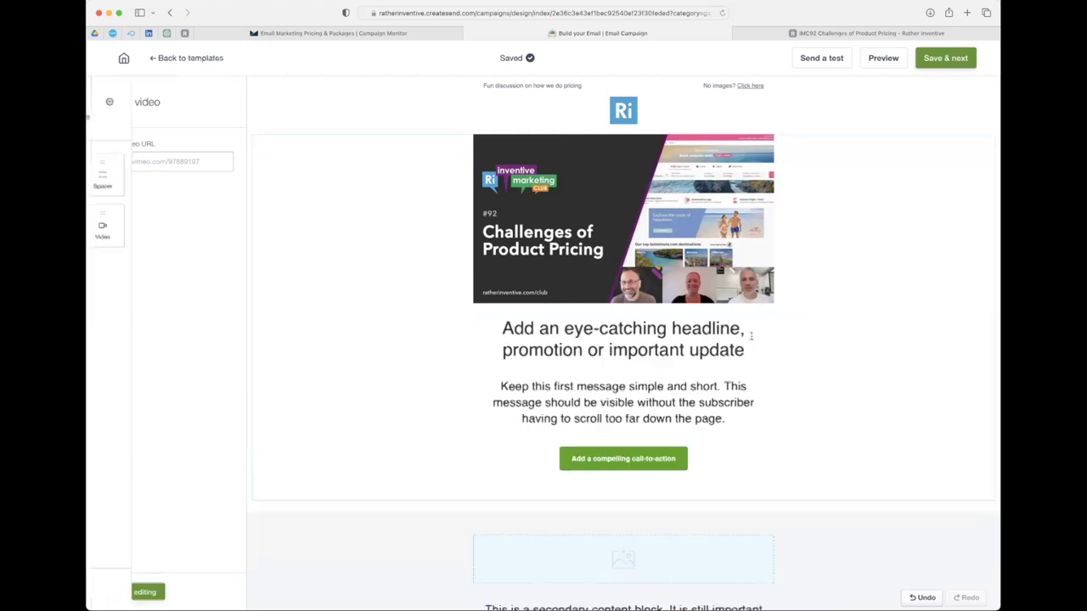
pyautogui.click(476, 252)
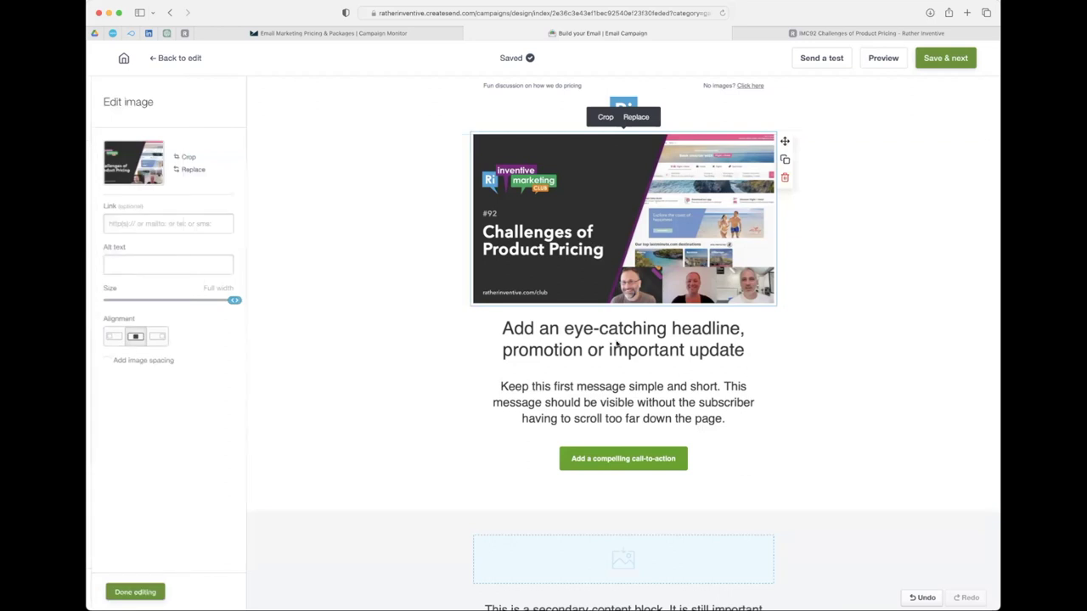
# Replace the headline with the web article's title, "IMC92 Challenges of Product Pricing", and centre it.
pyautogui.click(885, 34)
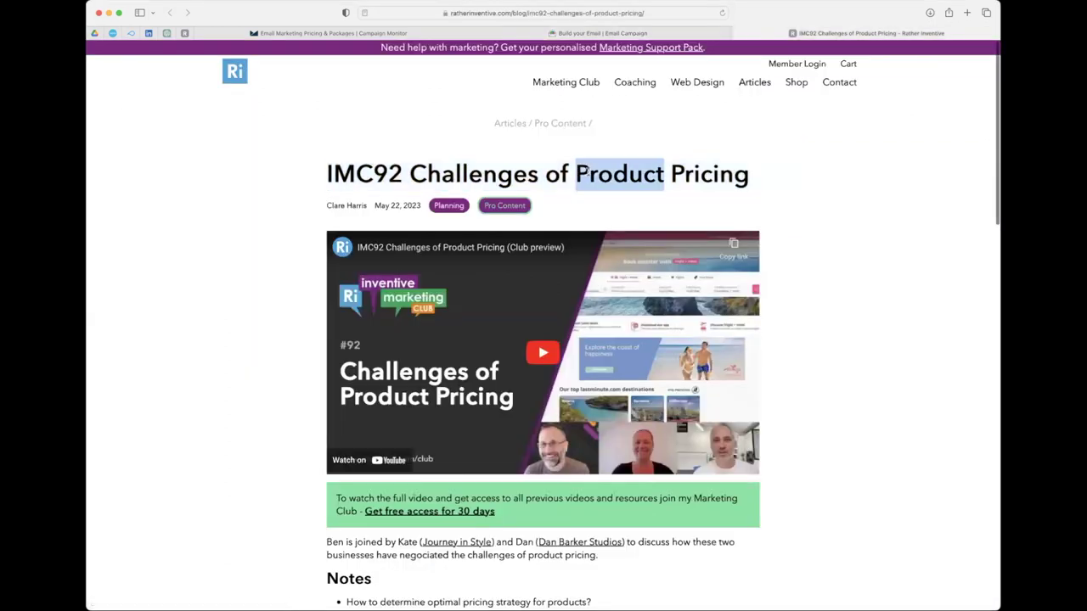
pyautogui.hotkey('ctrl', 'shift', 'Tab')
pyautogui.click(643, 353)
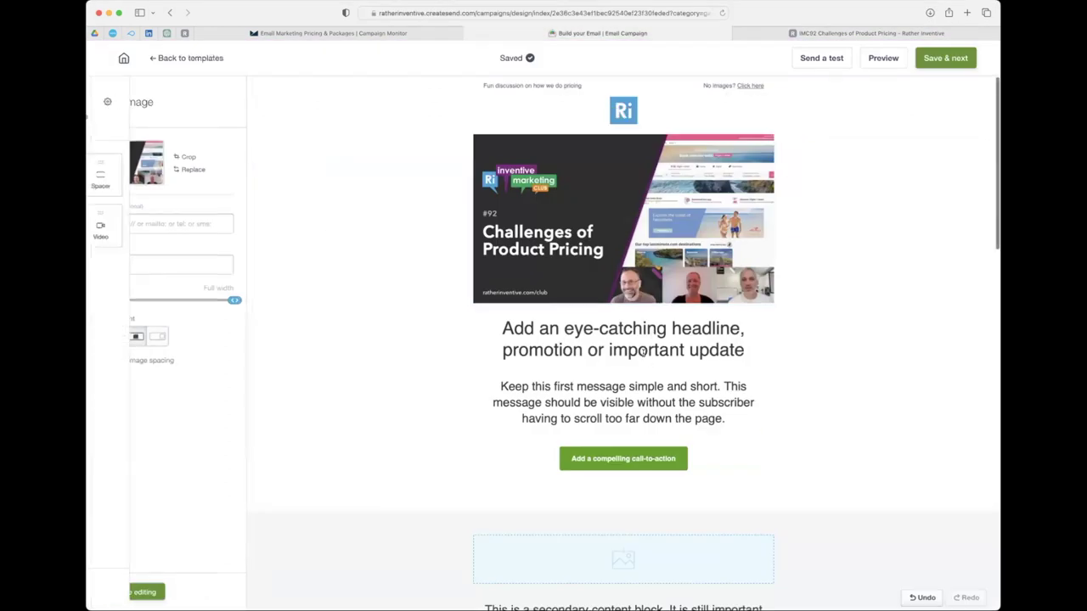
pyautogui.press('super+a')
pyautogui.write('IMC92 Challenges of Product Pricing')
pyautogui.press('BackSpace')
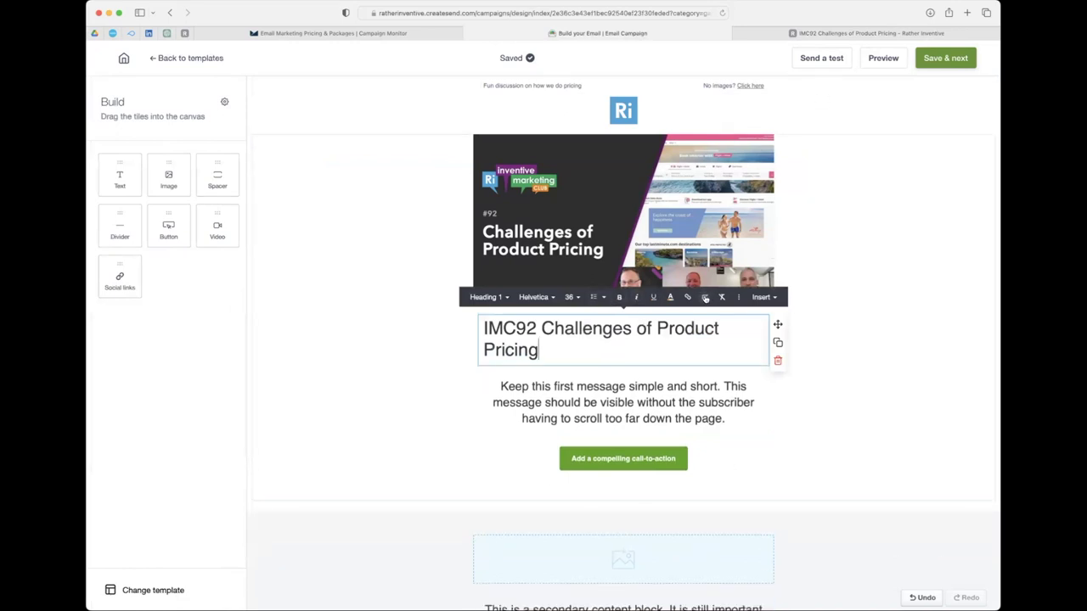
pyautogui.click(704, 298)
pyautogui.click(698, 311)
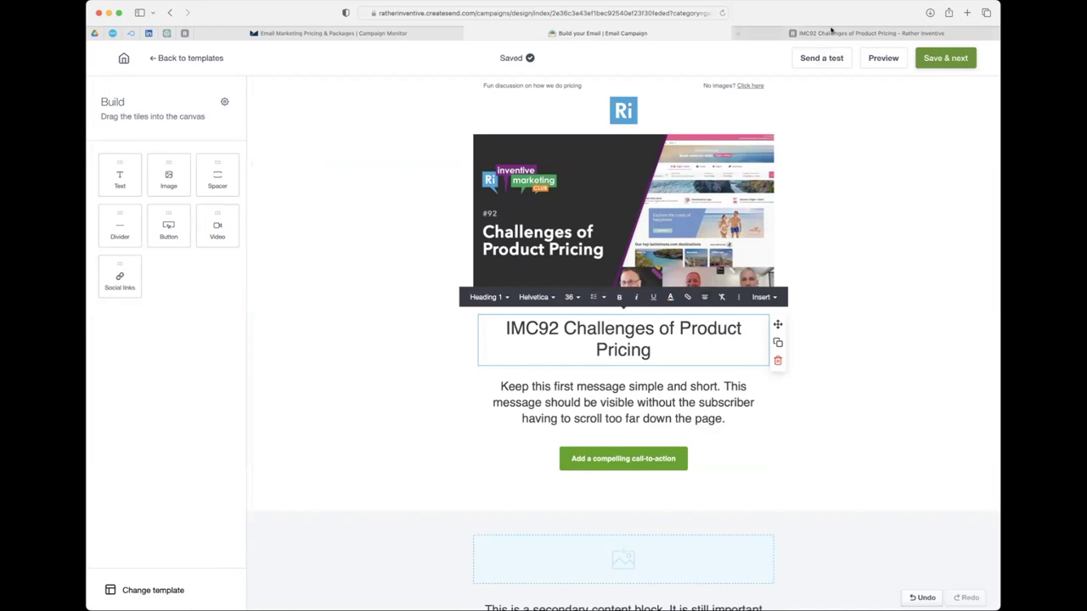
# Copy the intro paragraph from the web article and paste it over the placeholder message below the headline.
pyautogui.click(822, 34)
pyautogui.moveTo(617, 558); pyautogui.dragTo(319, 545)
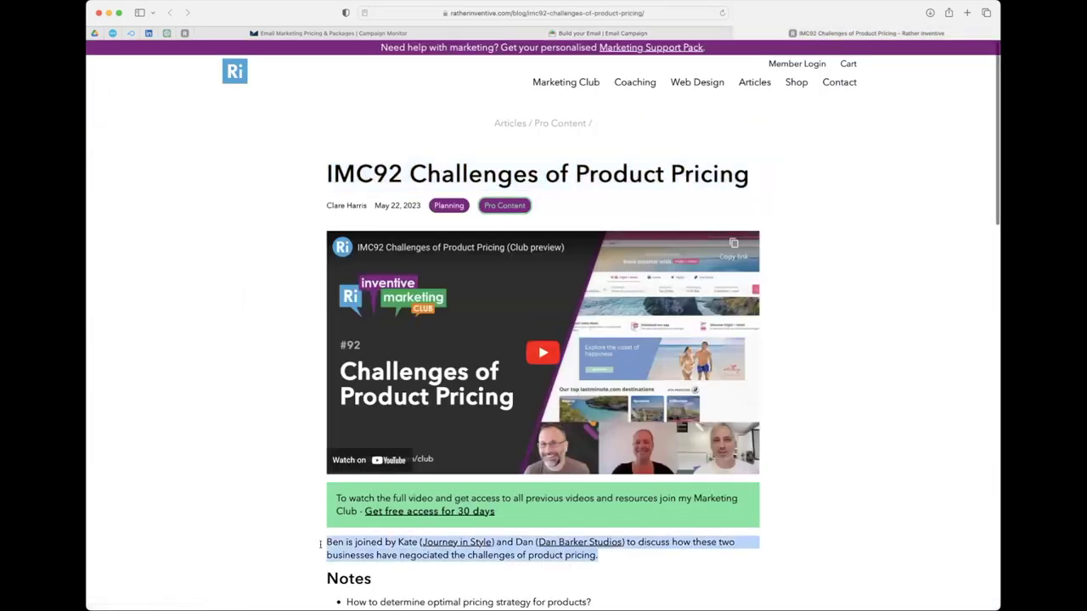
pyautogui.click(602, 33)
pyautogui.tripleClick(663, 418)
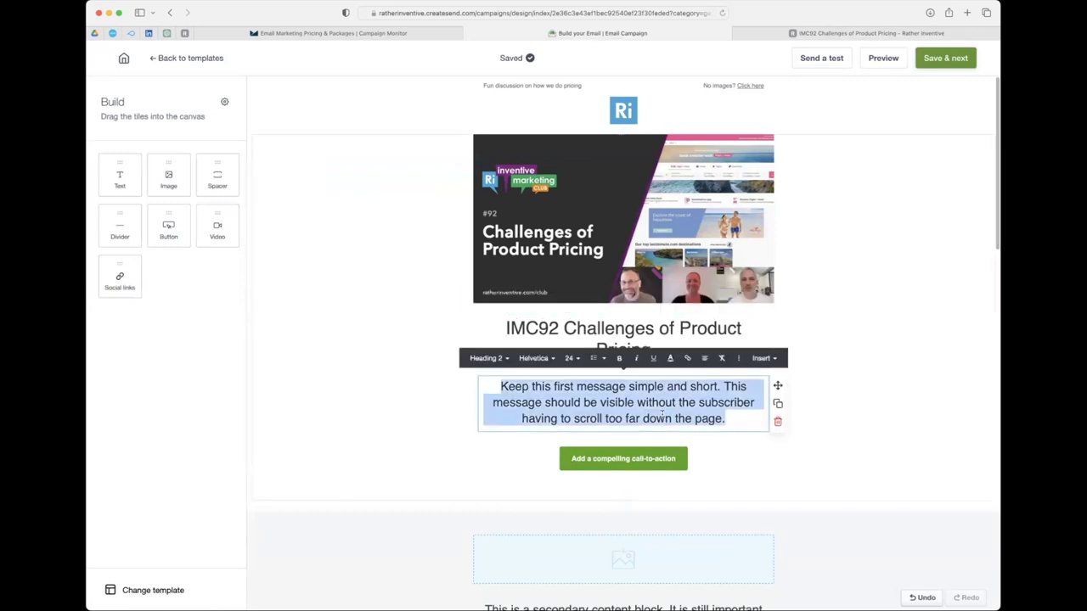
pyautogui.write('Ben is joined by Kate (Journey in Style) and Dan (Dan Barker Studios) to discuss how these two businesses have negociated the challenges of product pricing.')
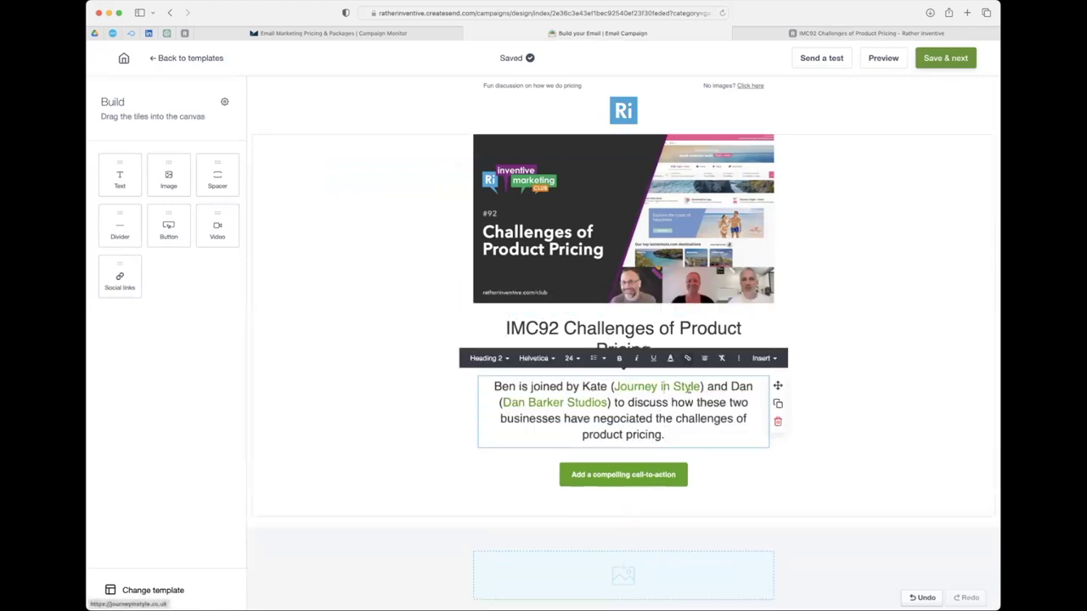
# Remove the links from the two business names in the intro paragraph.
pyautogui.click(692, 359)
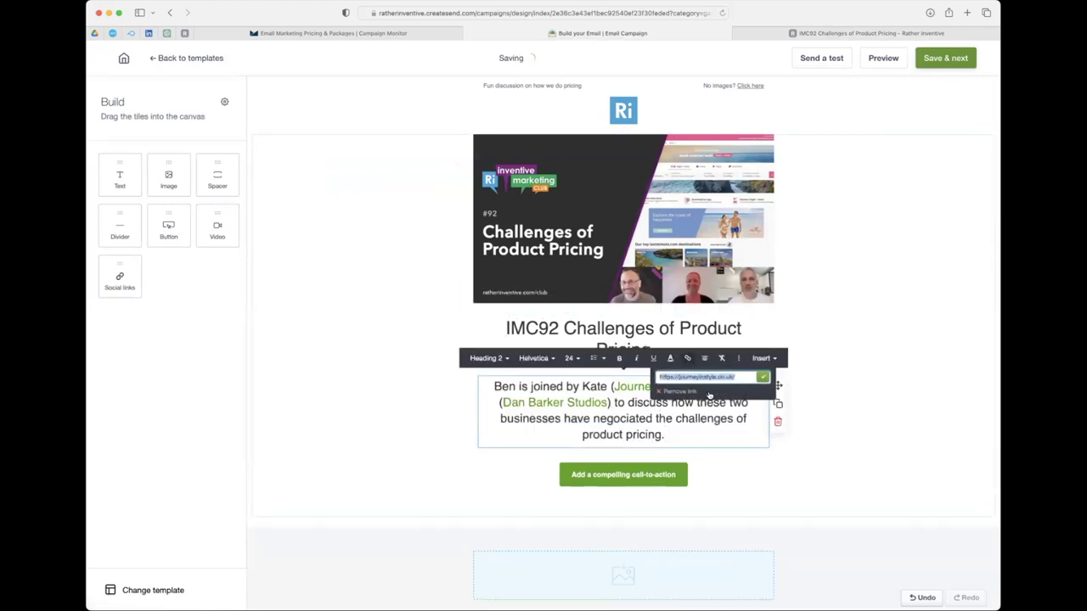
pyautogui.click(679, 392)
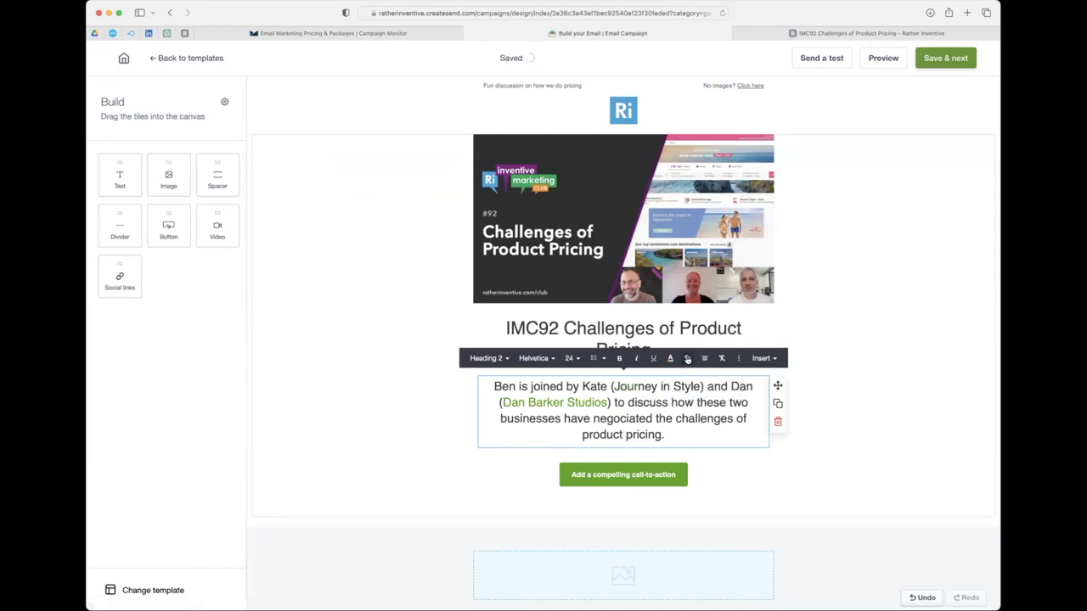
pyautogui.click(688, 359)
pyautogui.click(680, 394)
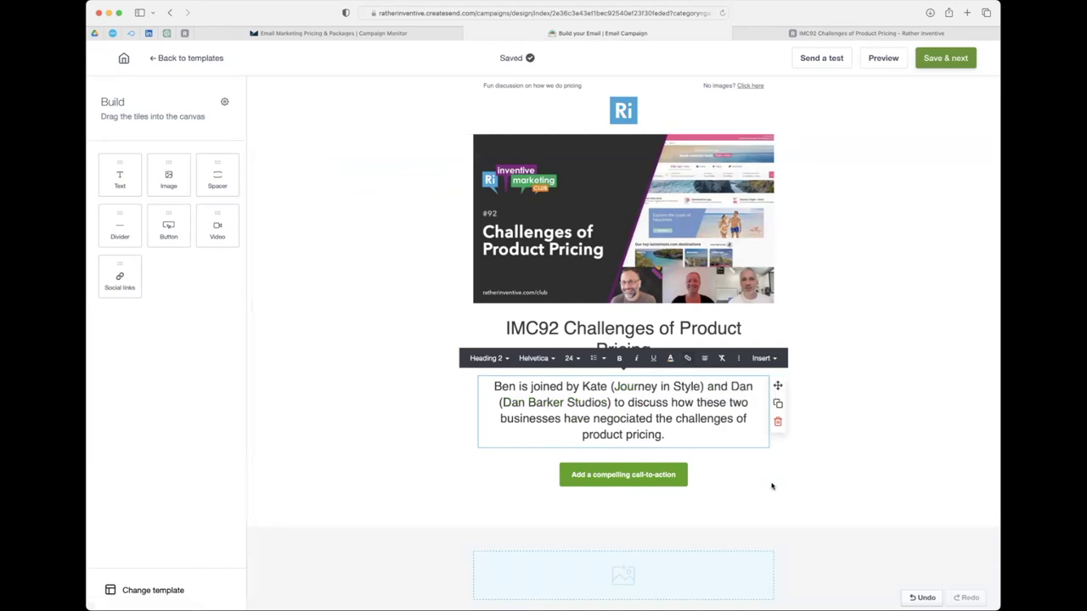
# Change the call-to-action button's text to "Watch Club Webinar".
pyautogui.scroll(-1, 772, 487)
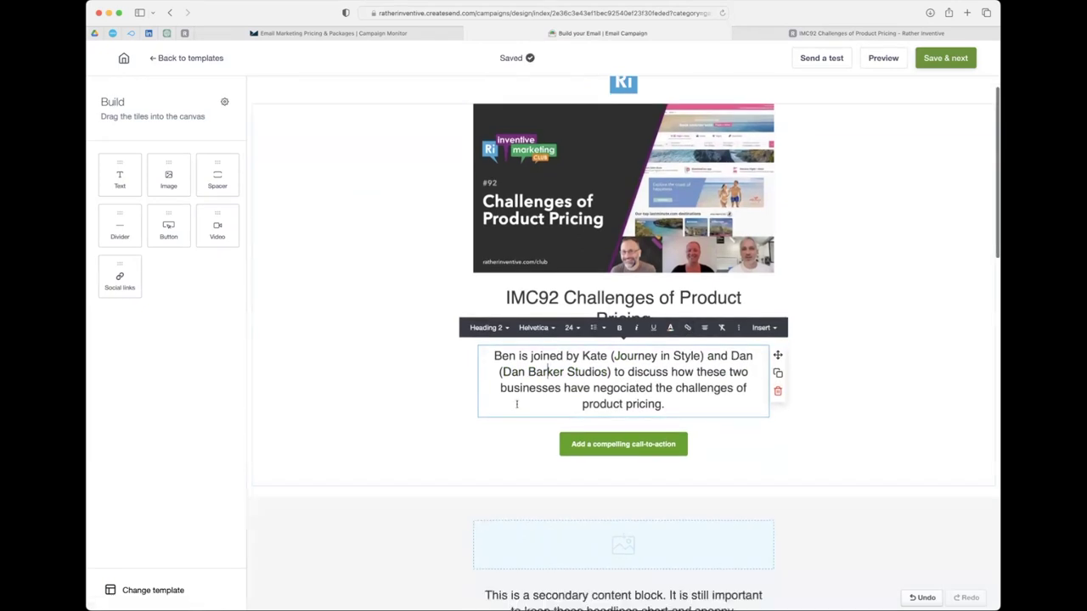
pyautogui.click(617, 445)
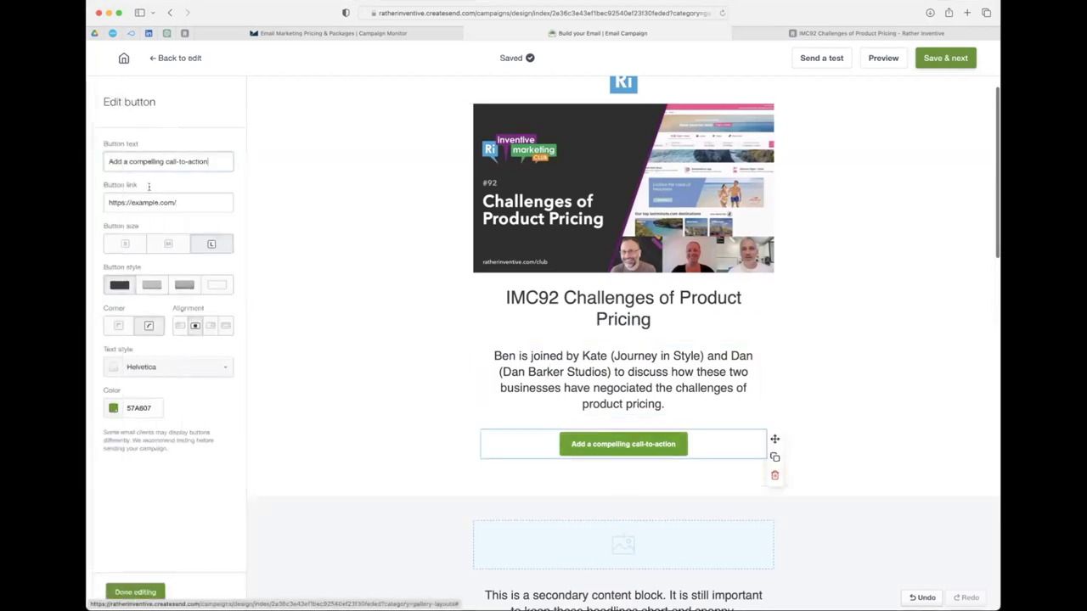
pyautogui.click(145, 162)
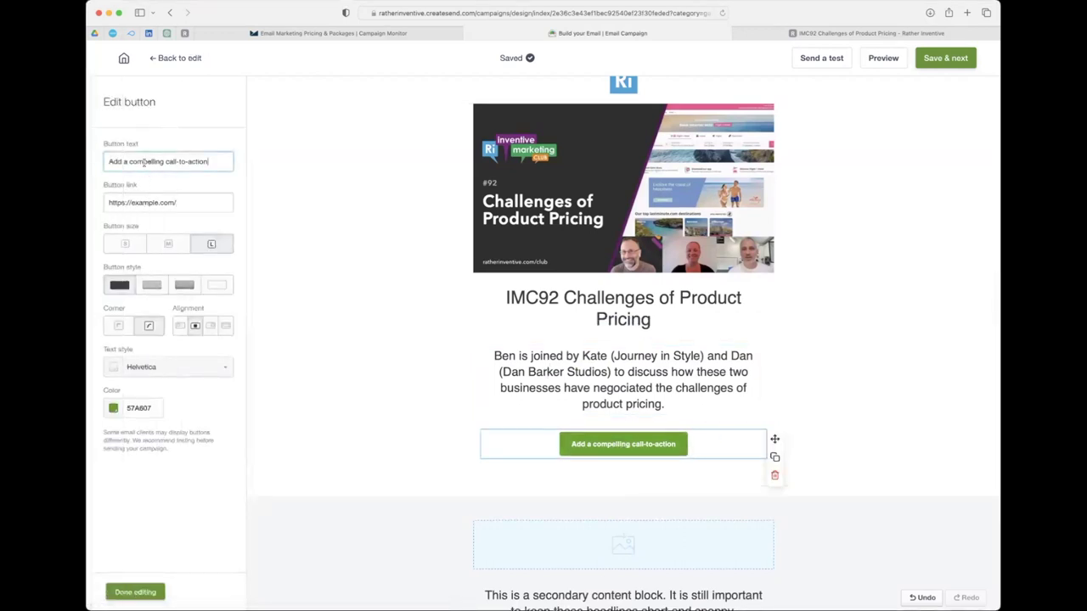
pyautogui.tripleClick(144, 163)
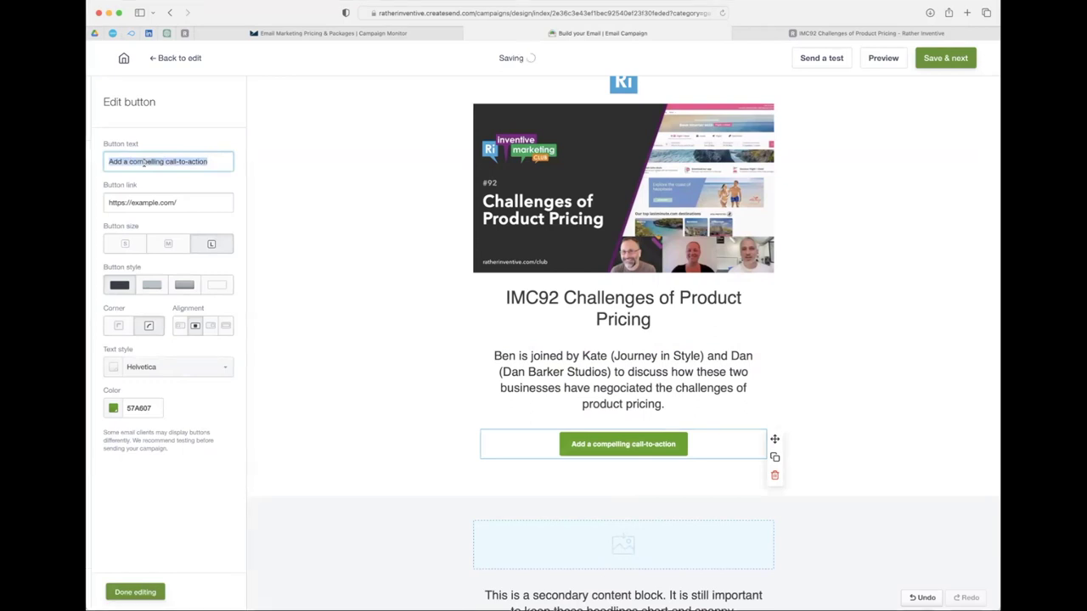
pyautogui.write('Watch Club ')
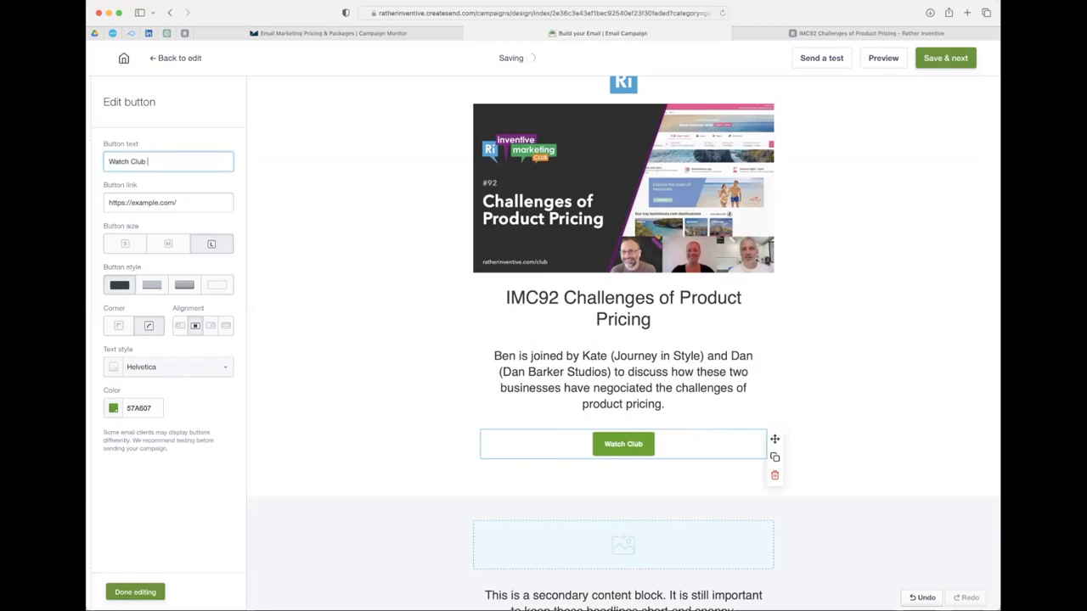
pyautogui.write('Webinar')
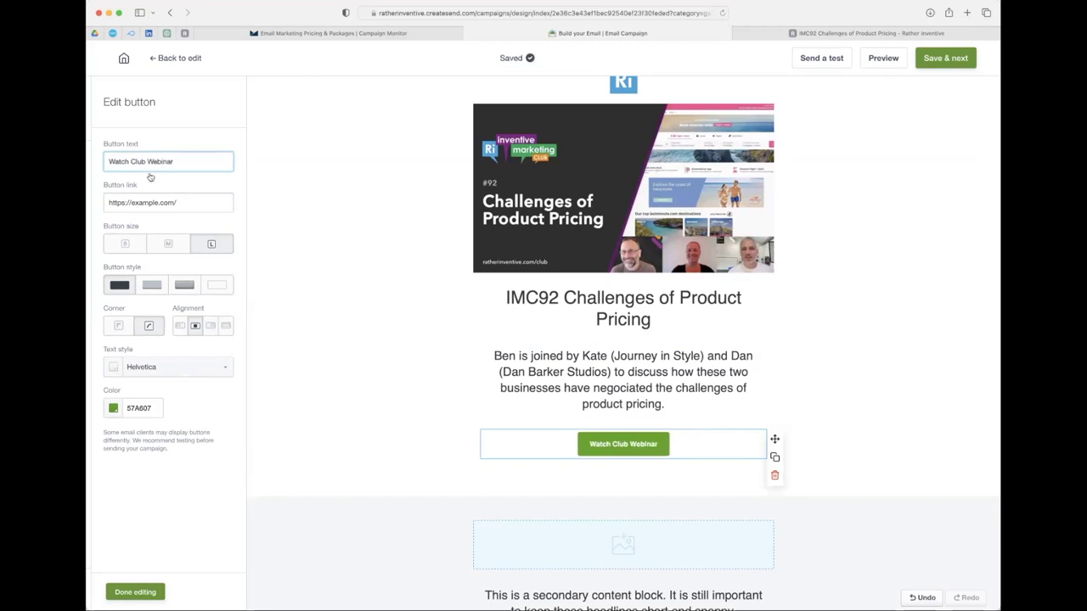
pyautogui.click(858, 351)
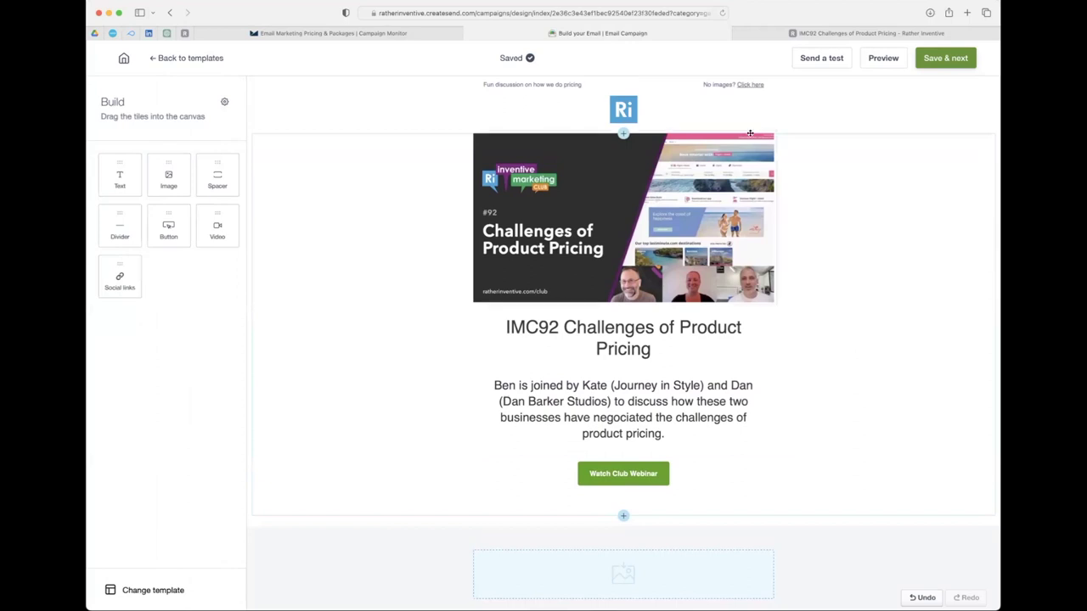
# Copy the web article's URL, link the main image to it, and give the image the alt text "Challenges of Product Pricing".
pyautogui.click(862, 33)
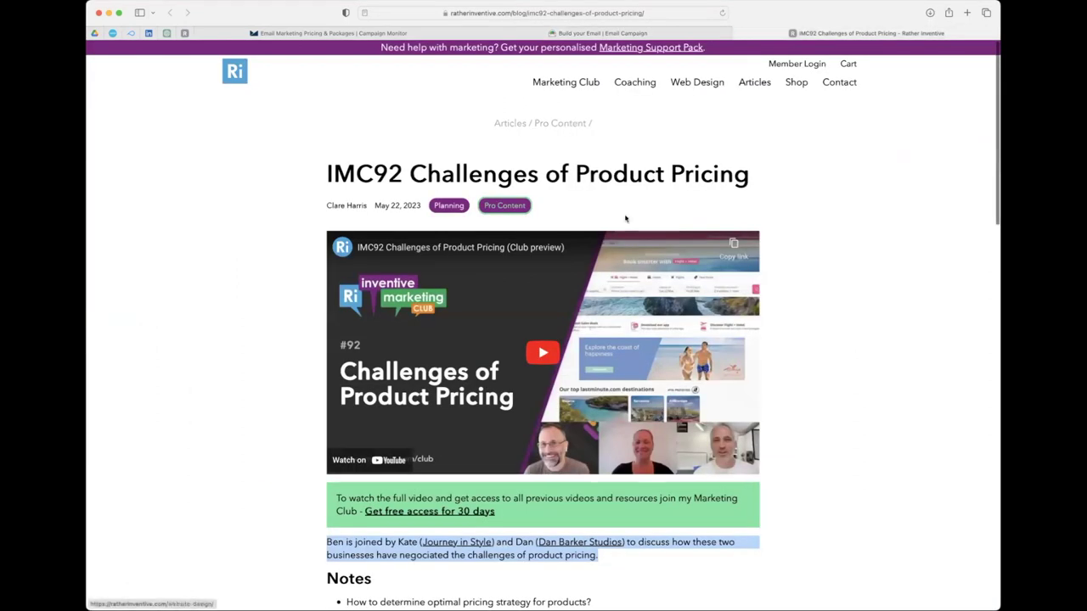
pyautogui.click(654, 15)
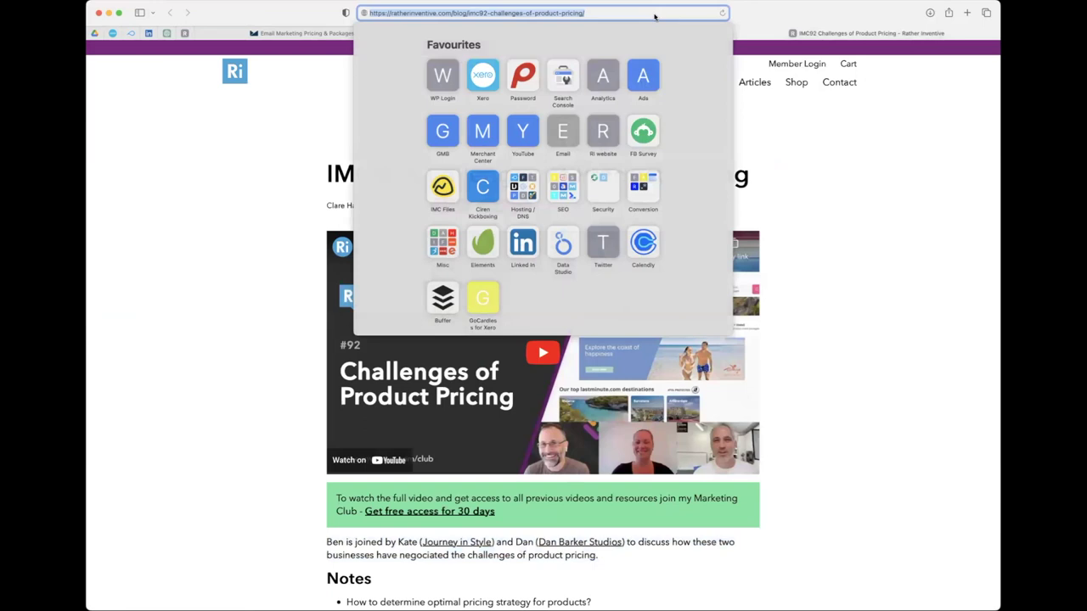
pyautogui.press('Escape')
pyautogui.click(669, 34)
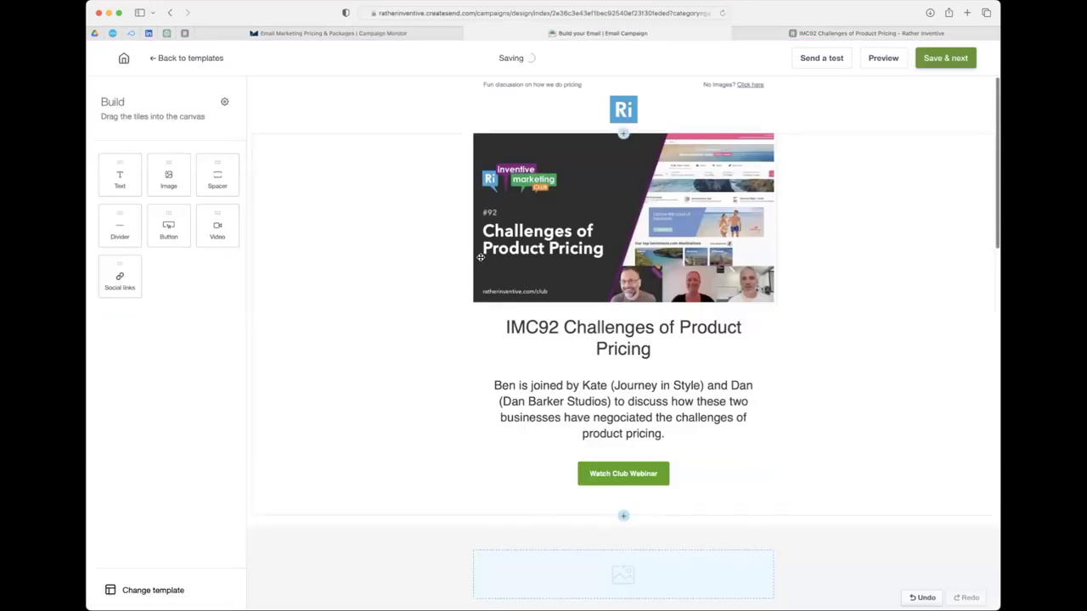
pyautogui.click(623, 243)
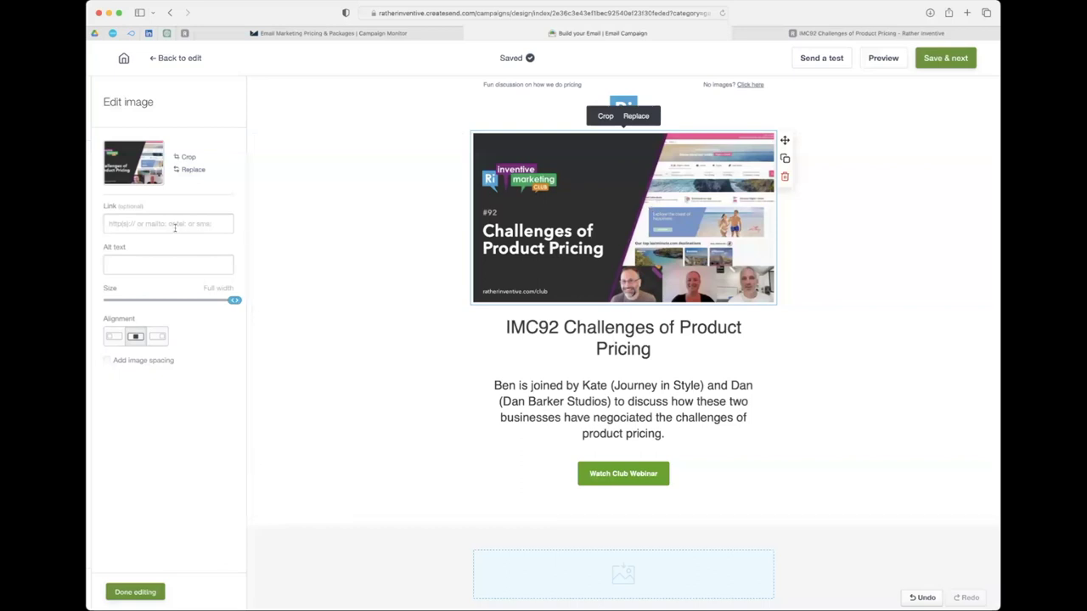
pyautogui.click(175, 225)
pyautogui.press('super+v')
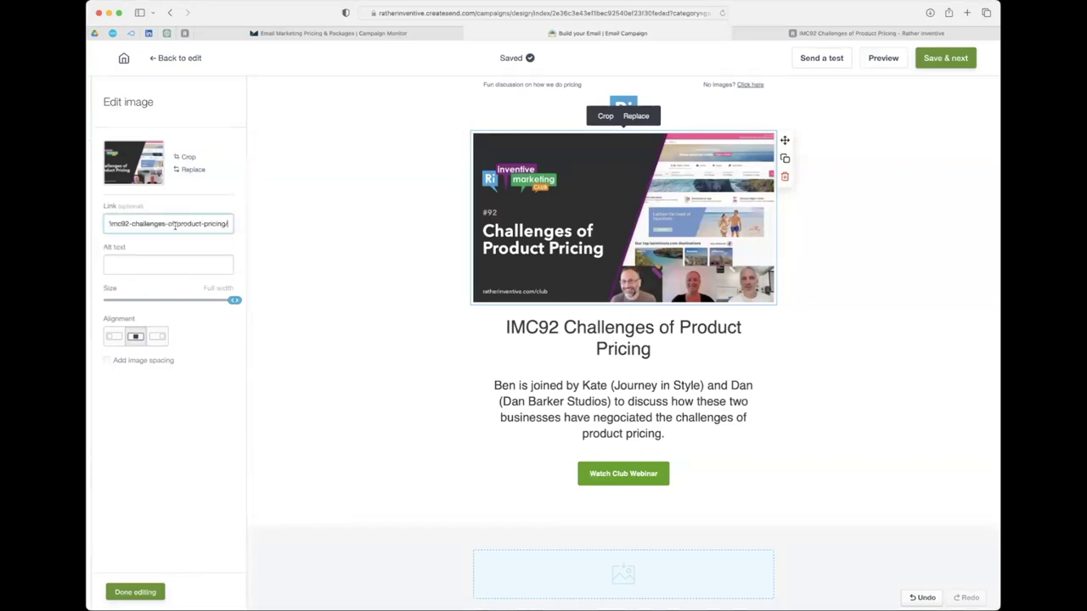
pyautogui.click(153, 265)
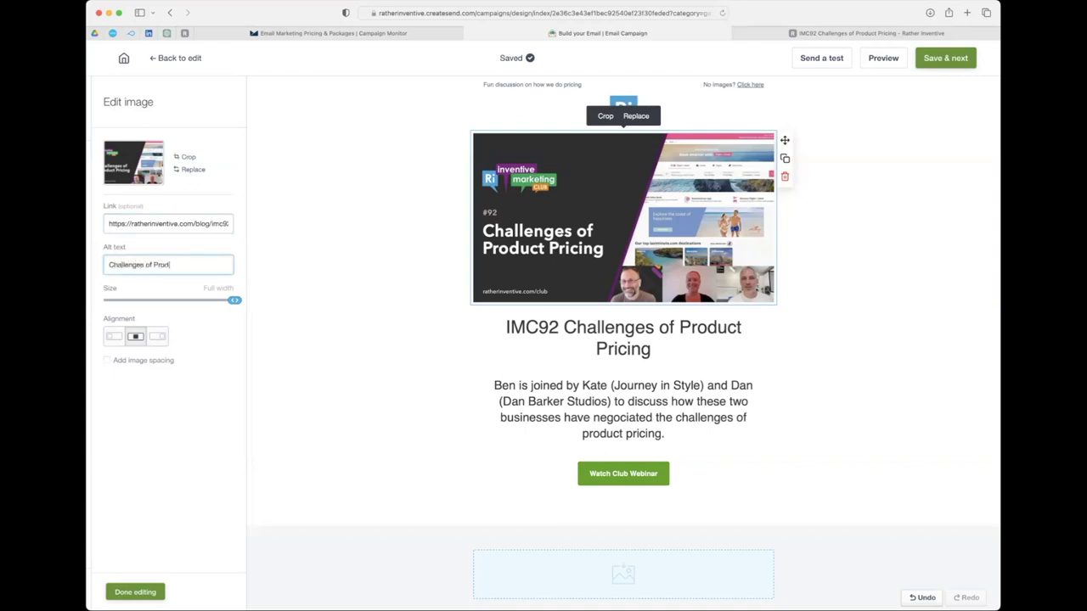
pyautogui.write('Challenges of Product Pric')
# Link the whole "IMC92 Challenges of Product Pricing" headline to the copied article URL.
pyautogui.click(623, 348)
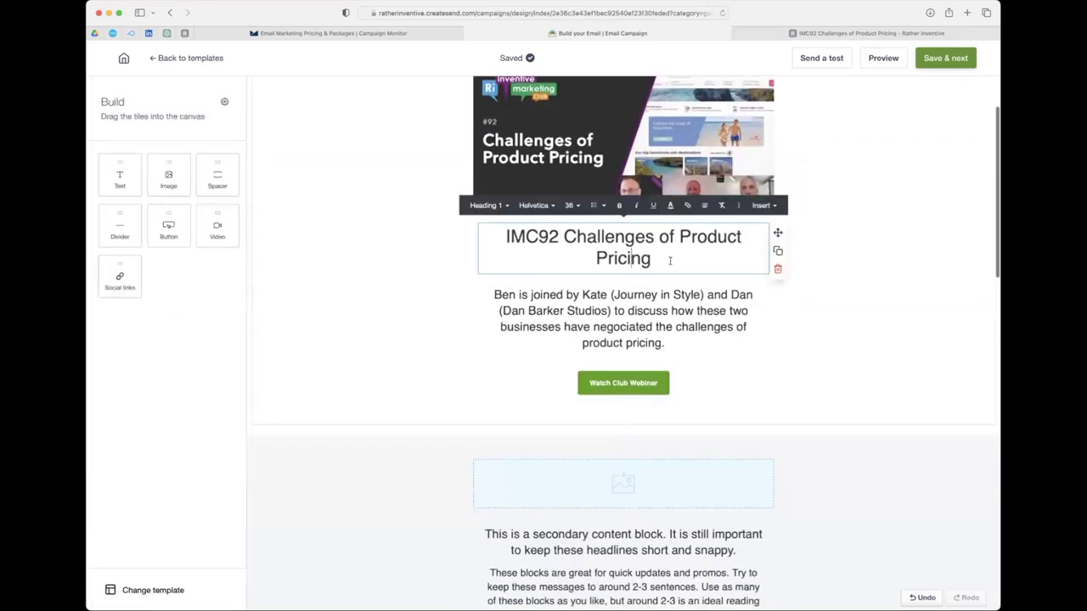
pyautogui.doubleClick(624, 257)
pyautogui.tripleClick(502, 241)
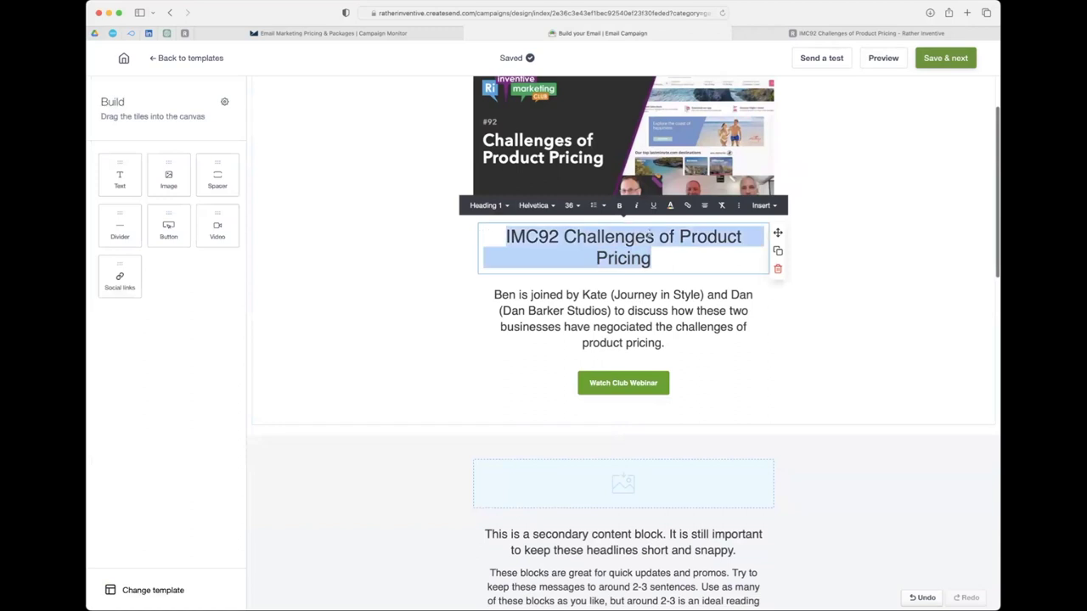
pyautogui.click(687, 206)
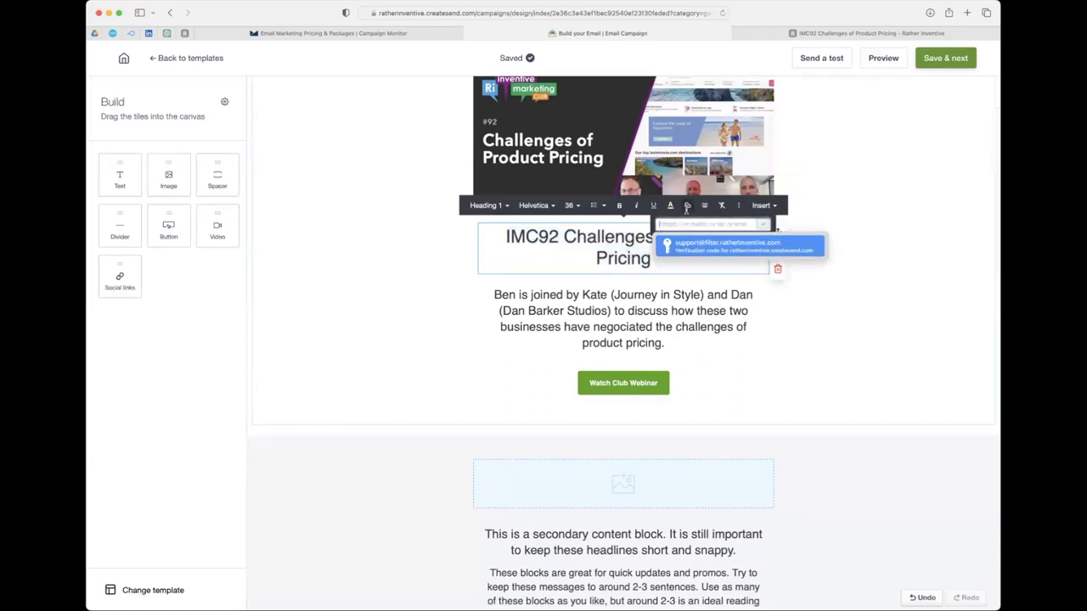
pyautogui.press('super+v')
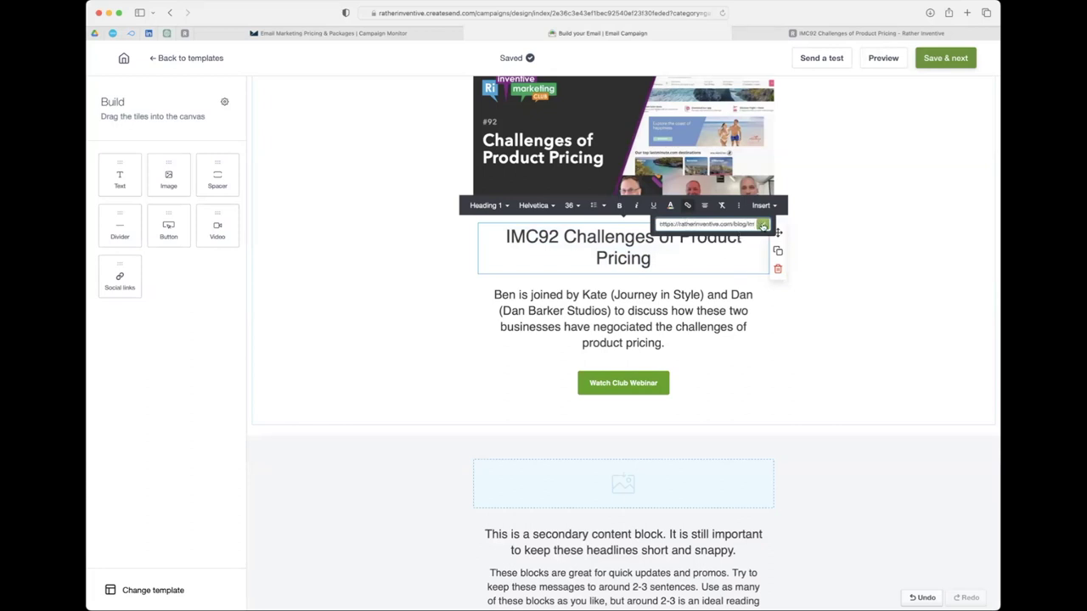
pyautogui.click(764, 225)
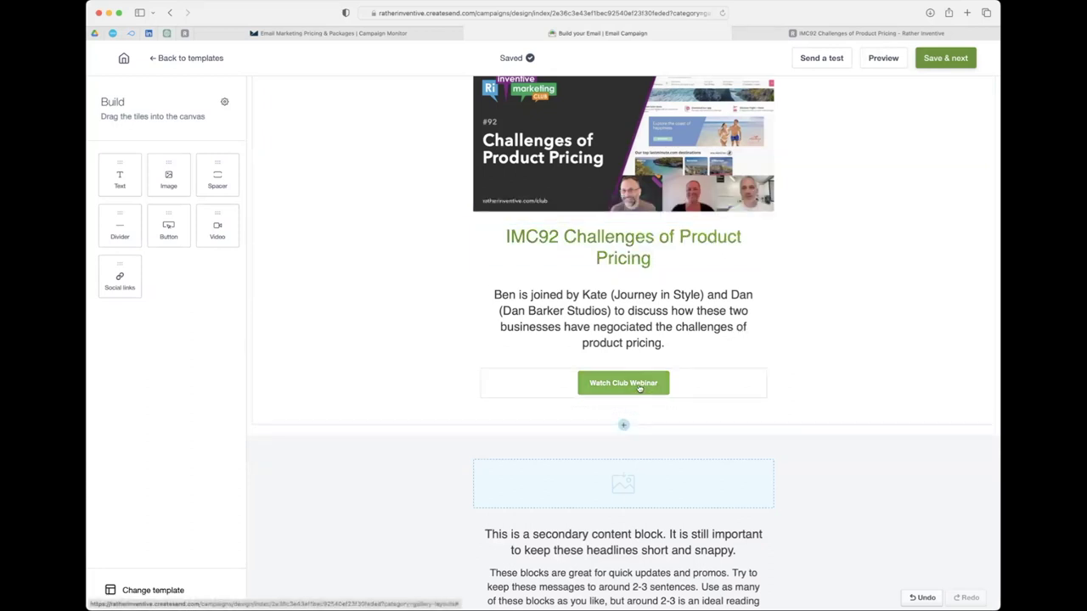
pyautogui.click(610, 386)
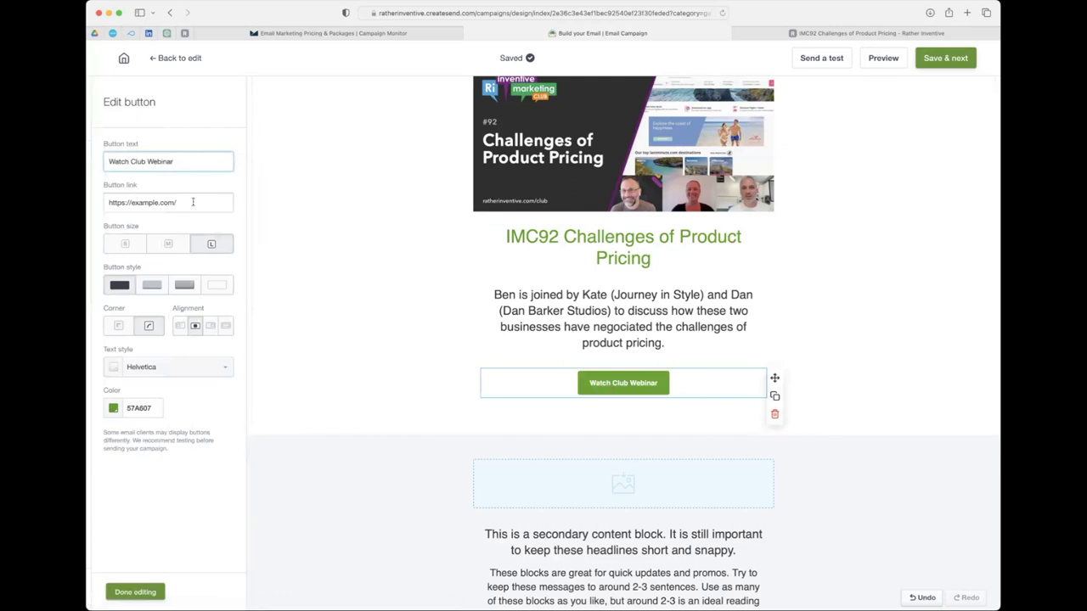
pyautogui.moveTo(193, 202); pyautogui.dragTo(108, 202)
pyautogui.write('imc92-challenges-of-product-pricing/')
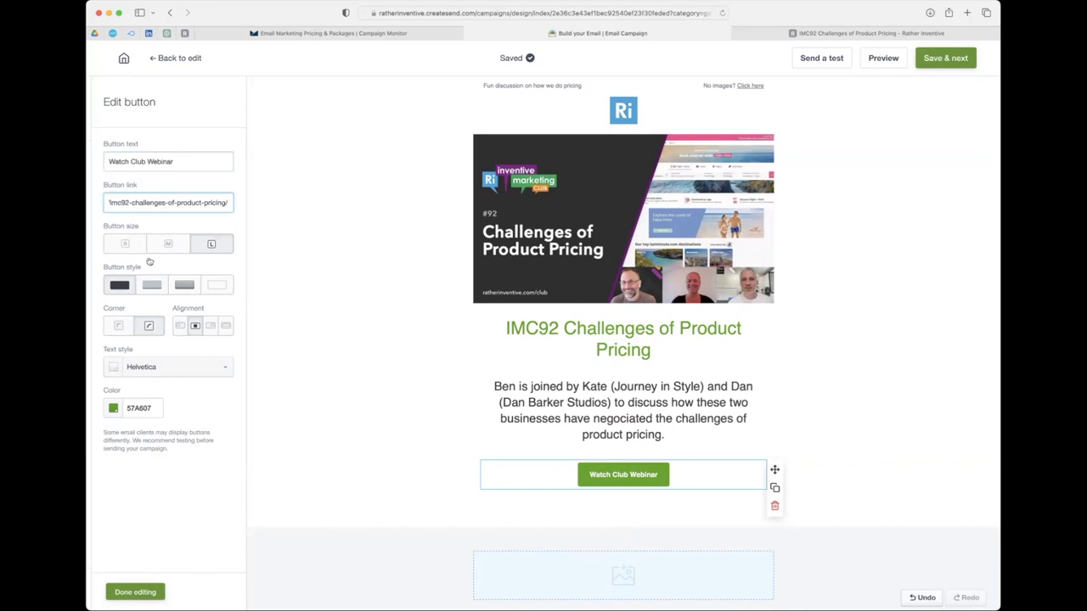
# Try the small and medium sizes on the webinar button, keep it large, and apply the Depth style.
pyautogui.click(124, 245)
pyautogui.click(162, 246)
pyautogui.click(212, 246)
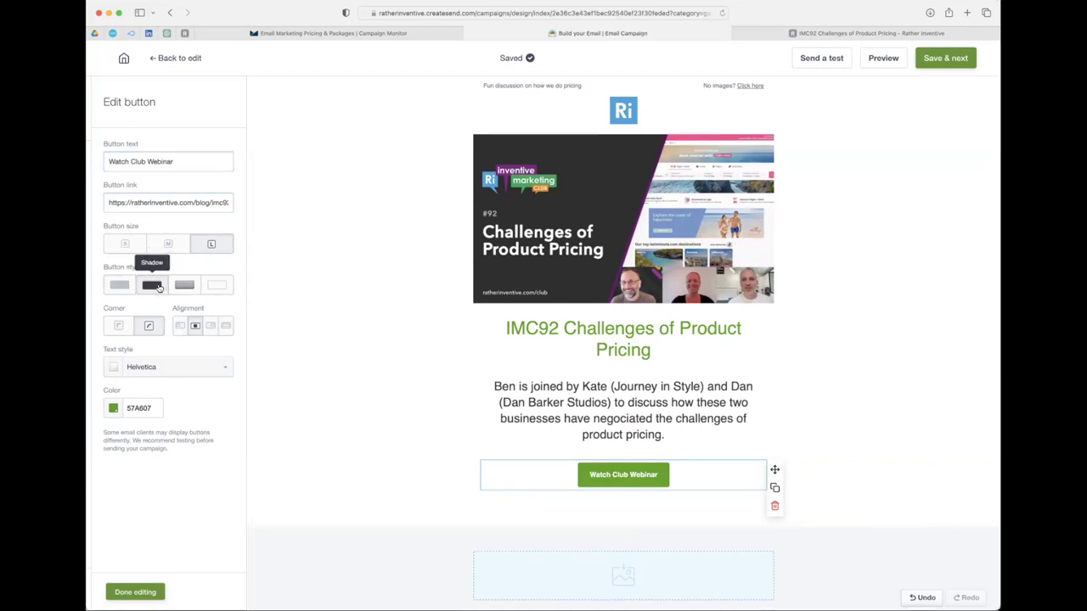
pyautogui.click(186, 287)
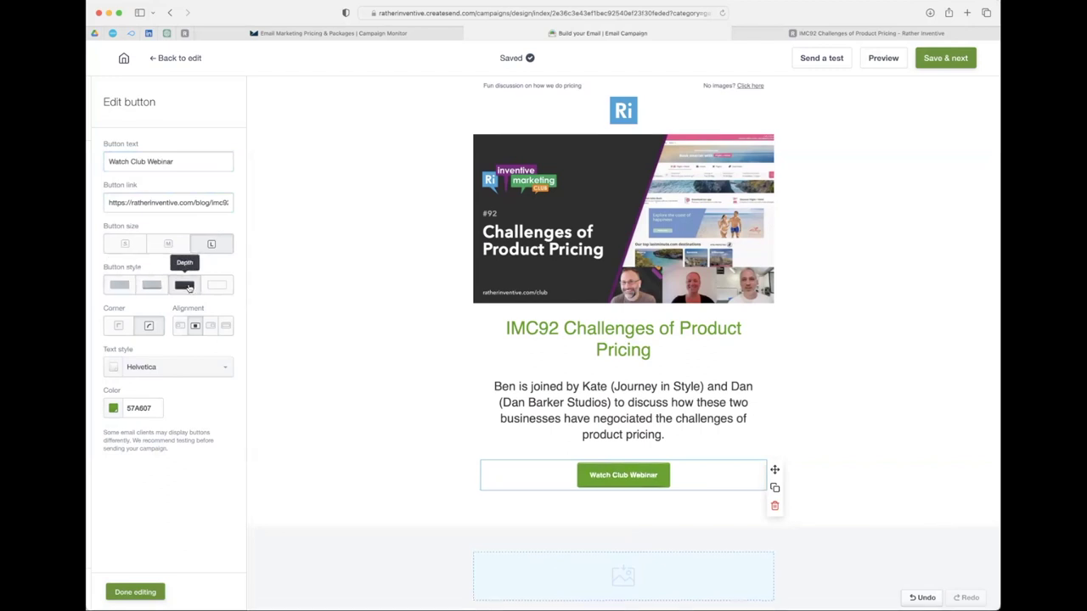
# Try the Ghost style on the webinar button, and apply the Flat style with square corners instead.
pyautogui.click(218, 286)
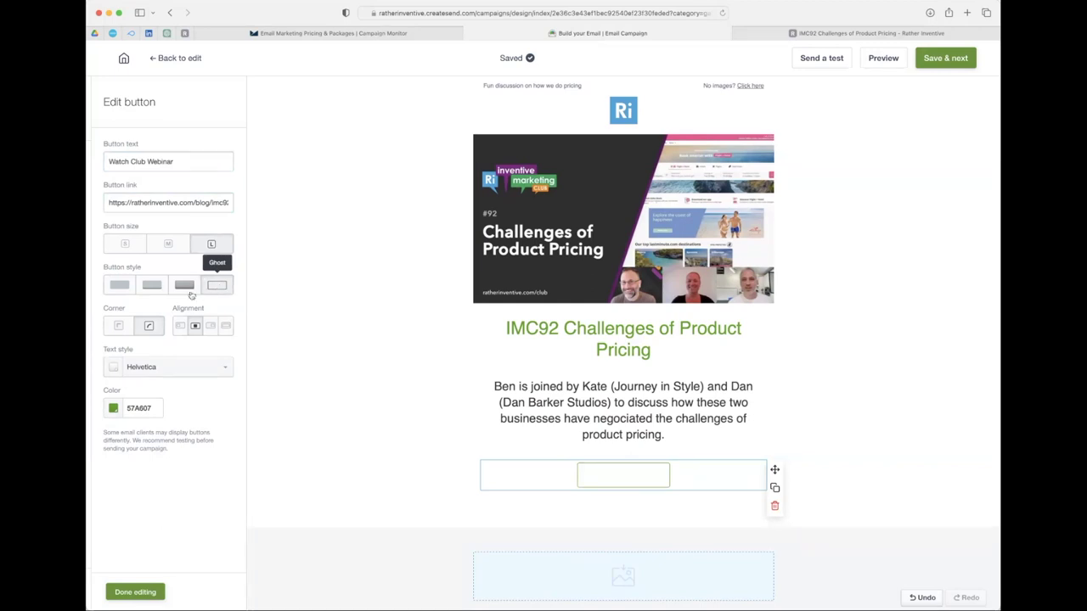
pyautogui.click(128, 328)
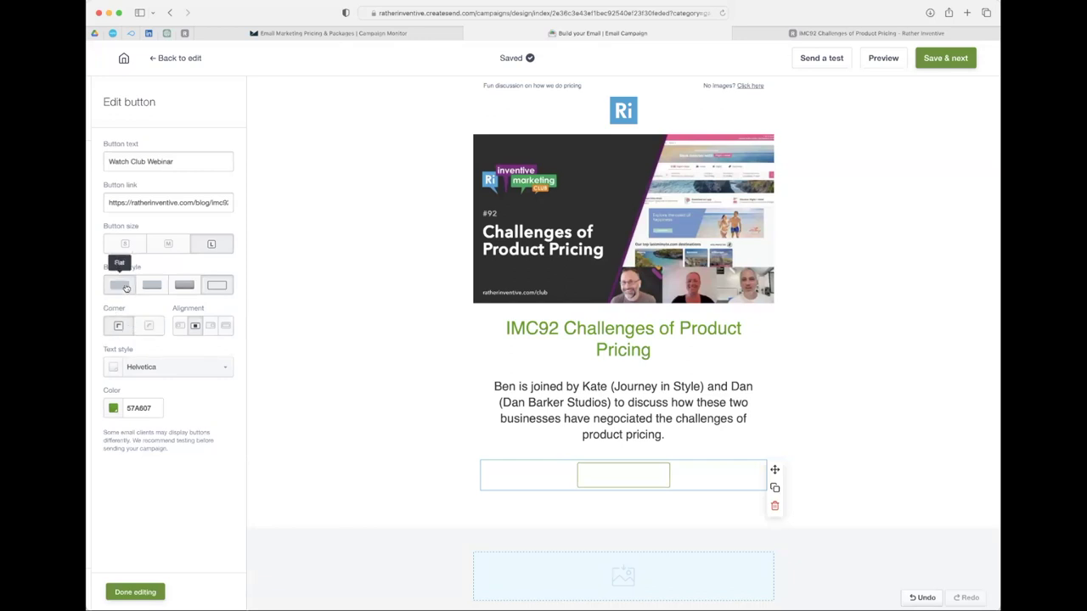
pyautogui.click(119, 286)
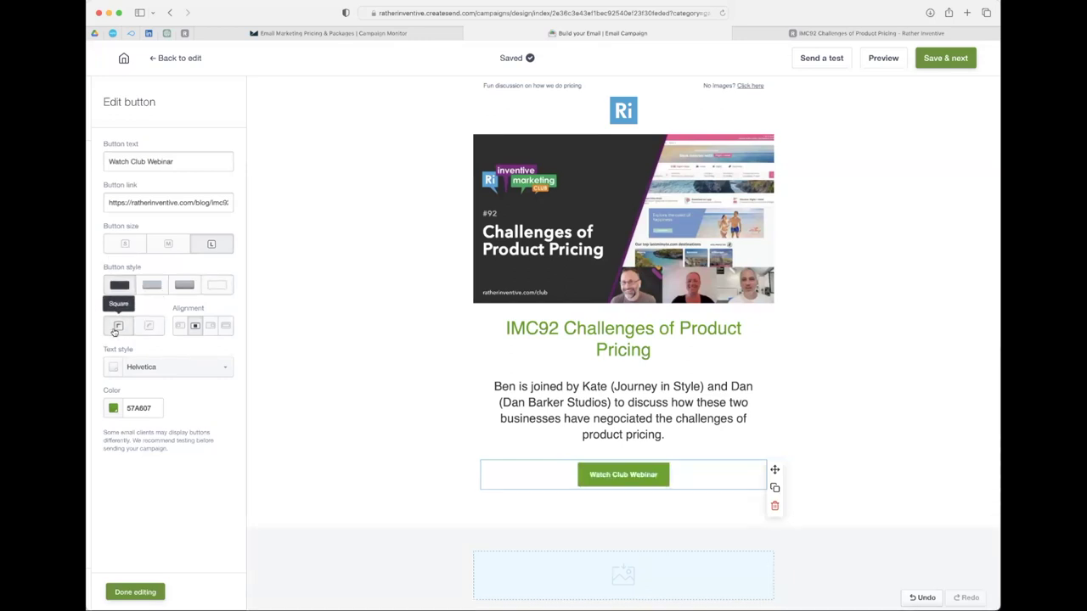
# Try the left, right and full-width alignments on the webinar button, keep it centered, and give it round corners.
pyautogui.click(180, 327)
pyautogui.click(197, 328)
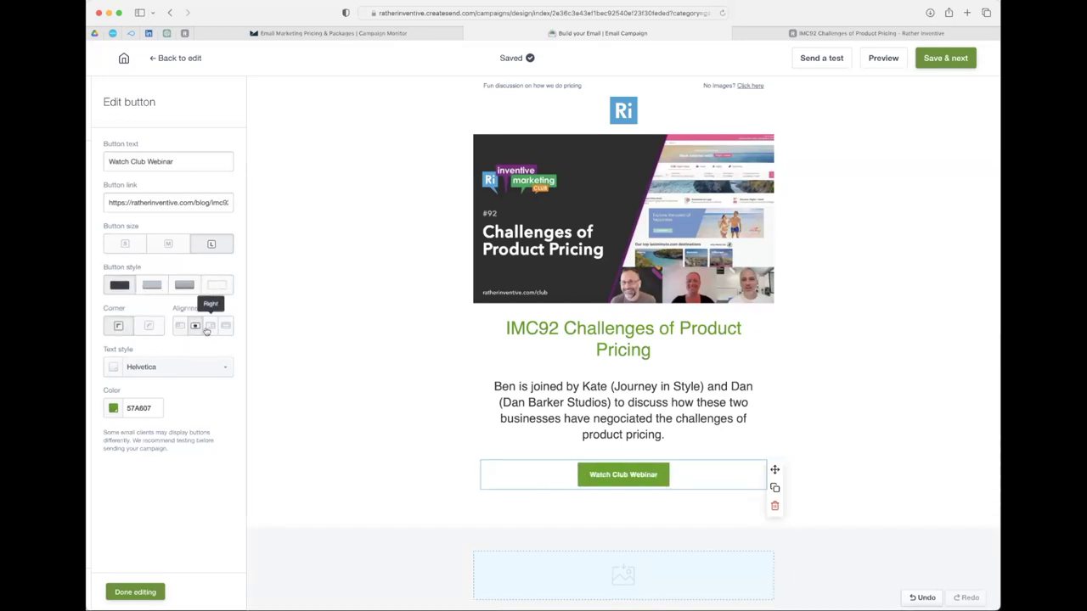
pyautogui.click(210, 327)
pyautogui.click(226, 328)
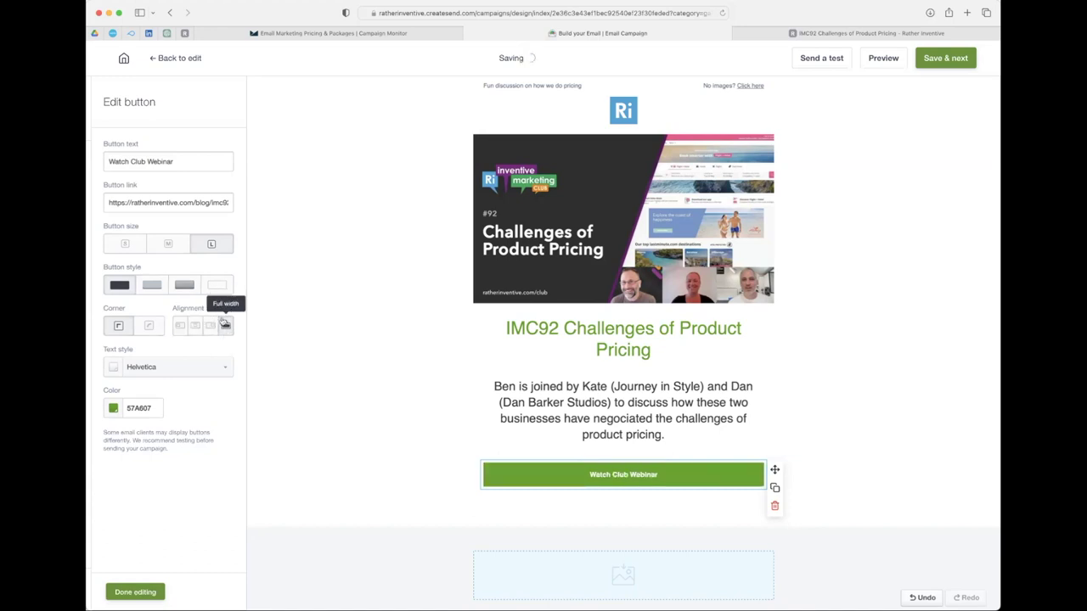
pyautogui.click(195, 327)
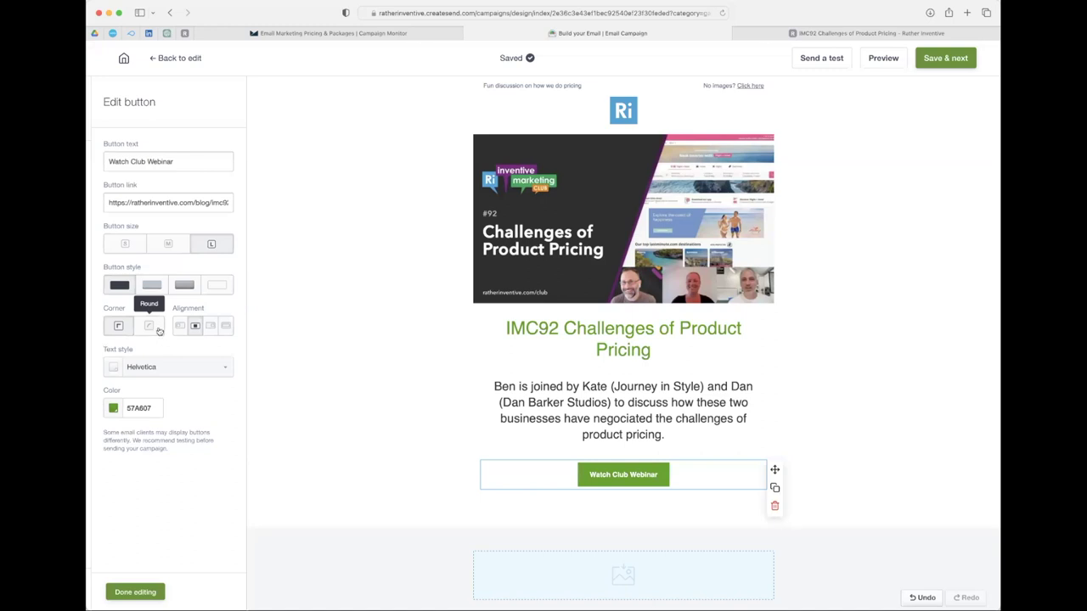
pyautogui.click(150, 327)
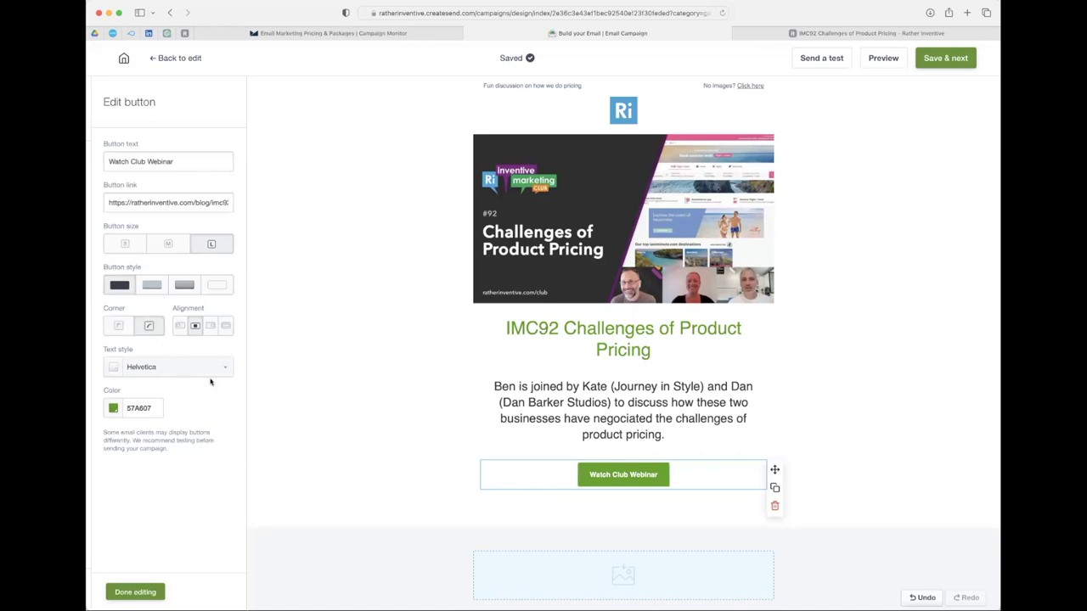
# Check the call-to-action button on the article's web page for reference, and set the email's webinar button color to 3BA3D9.
pyautogui.click(852, 34)
pyautogui.scroll(-15, 766, 312)
pyautogui.scroll(-5, 765, 311)
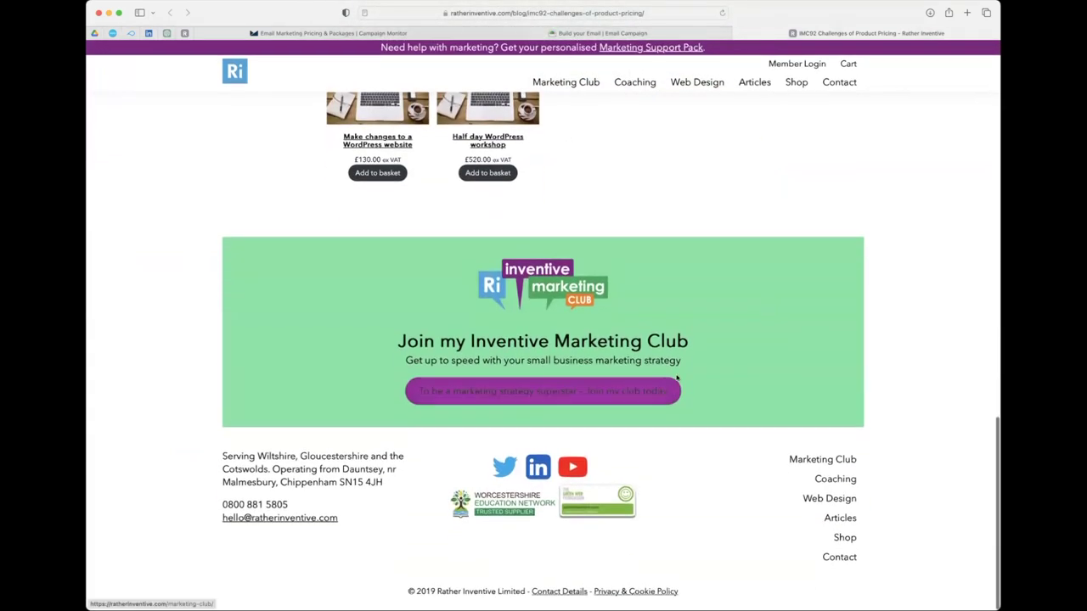
pyautogui.click(692, 34)
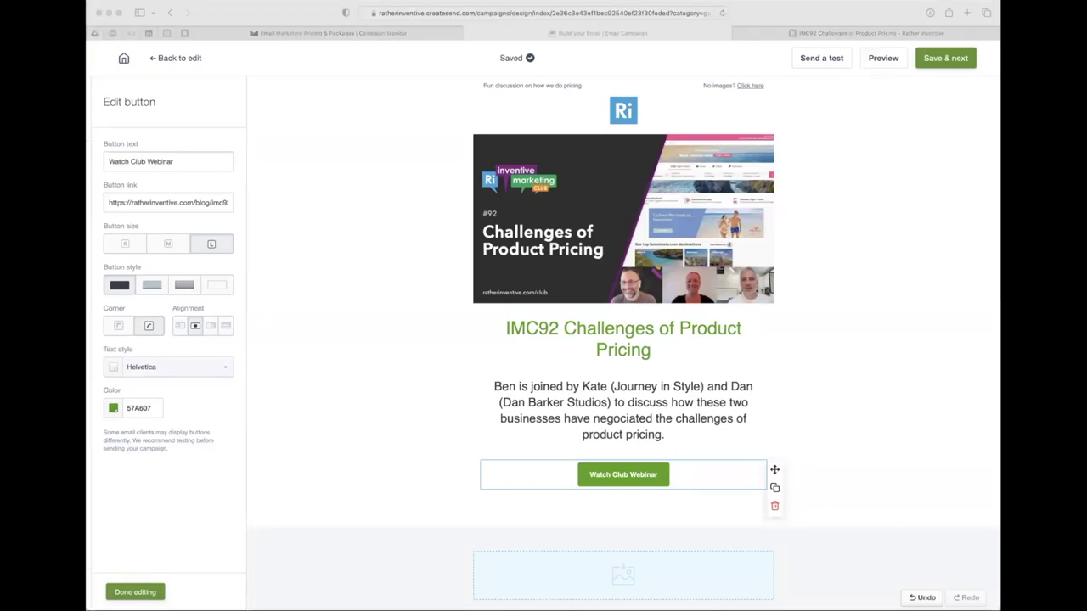
pyautogui.click(331, 440)
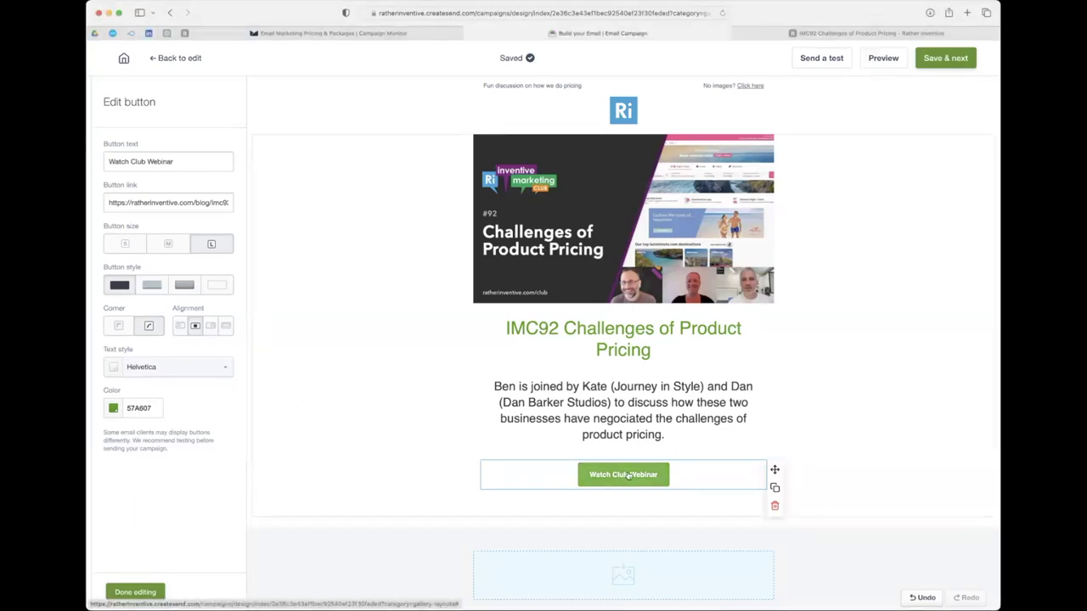
pyautogui.click(114, 410)
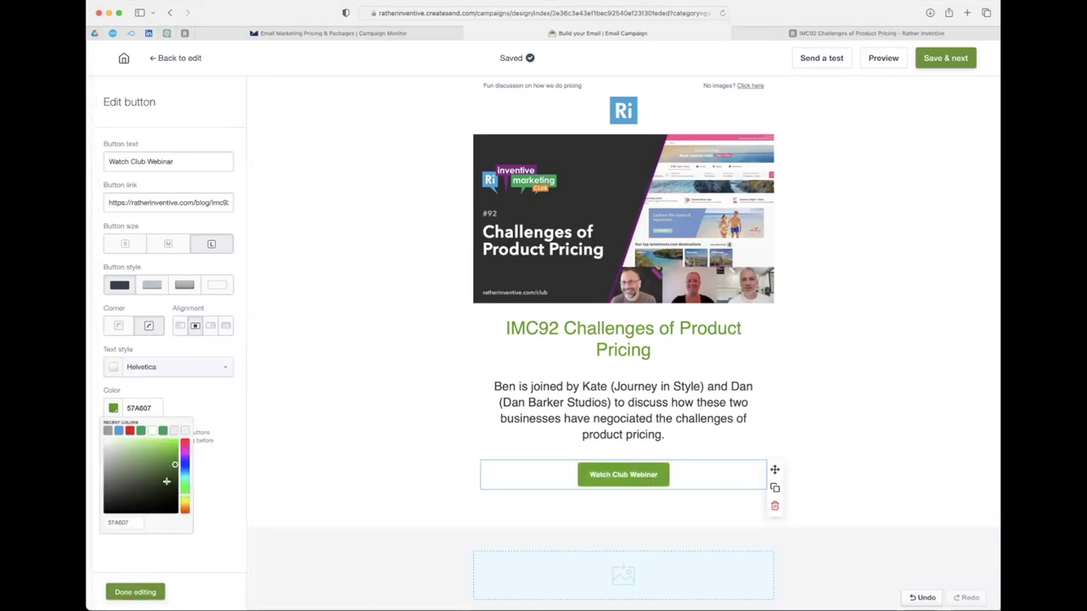
pyautogui.moveTo(187, 489)
pyautogui.mouseDown()
pyautogui.moveTo(185, 470)
pyautogui.moveTo(151, 451)
pyautogui.mouseUp()
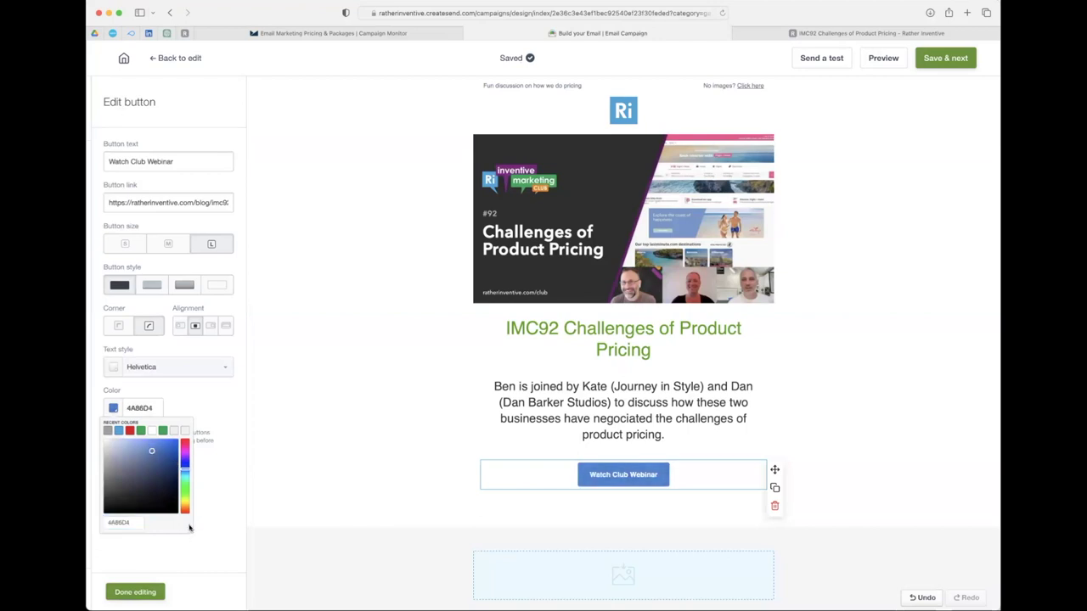
pyautogui.write('3BA3D9')
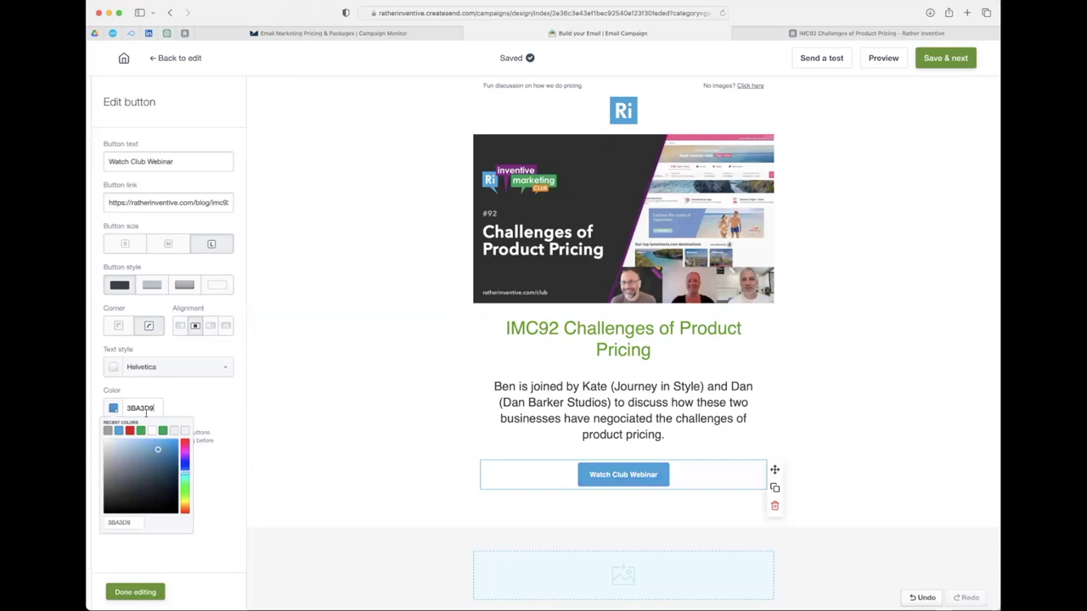
pyautogui.press('Return')
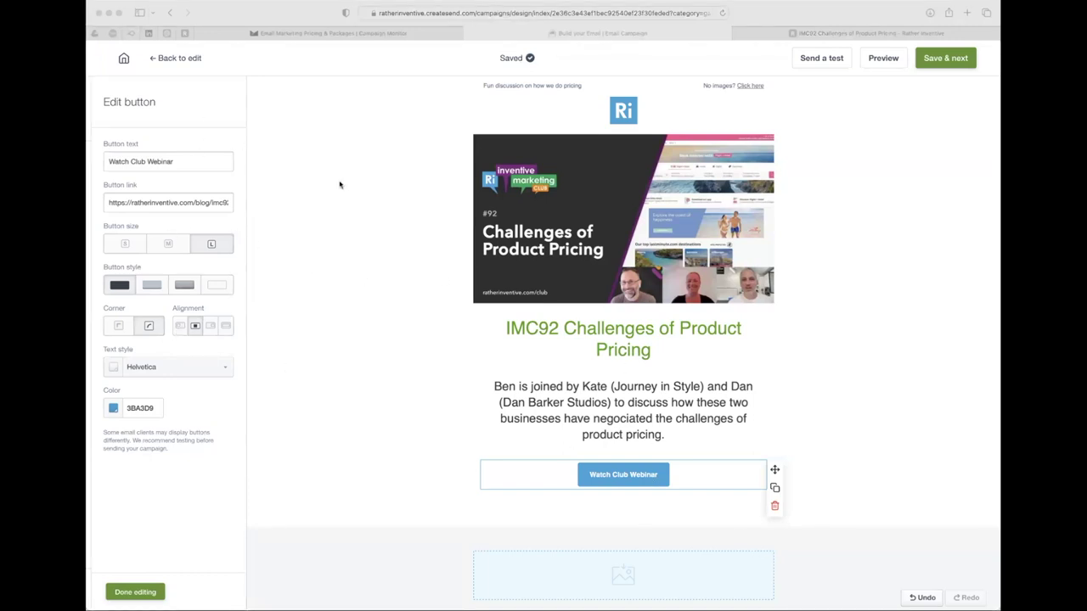
pyautogui.click(290, 356)
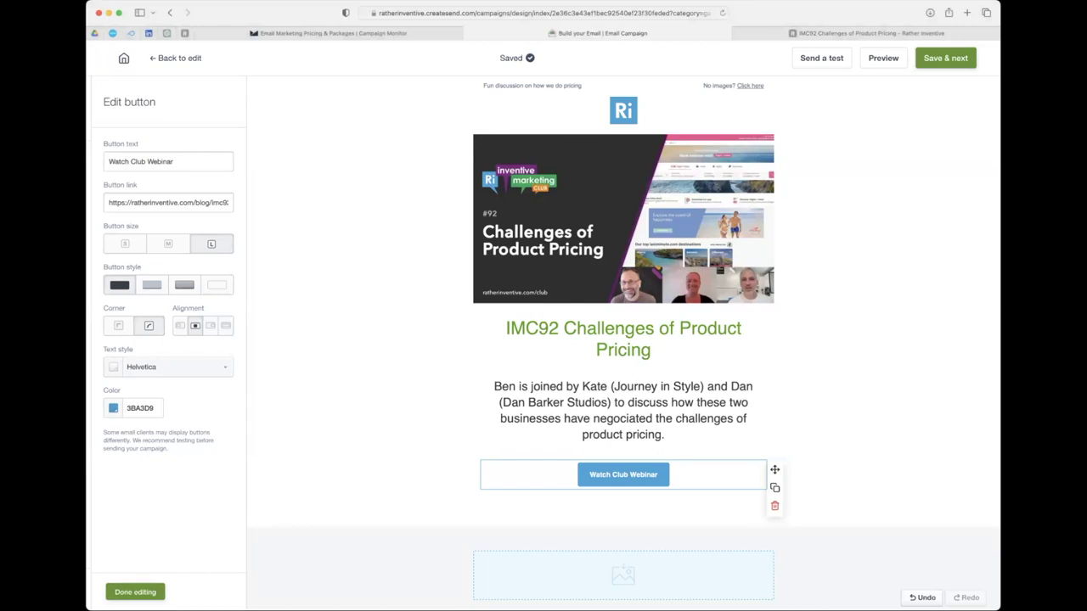
pyautogui.click(124, 592)
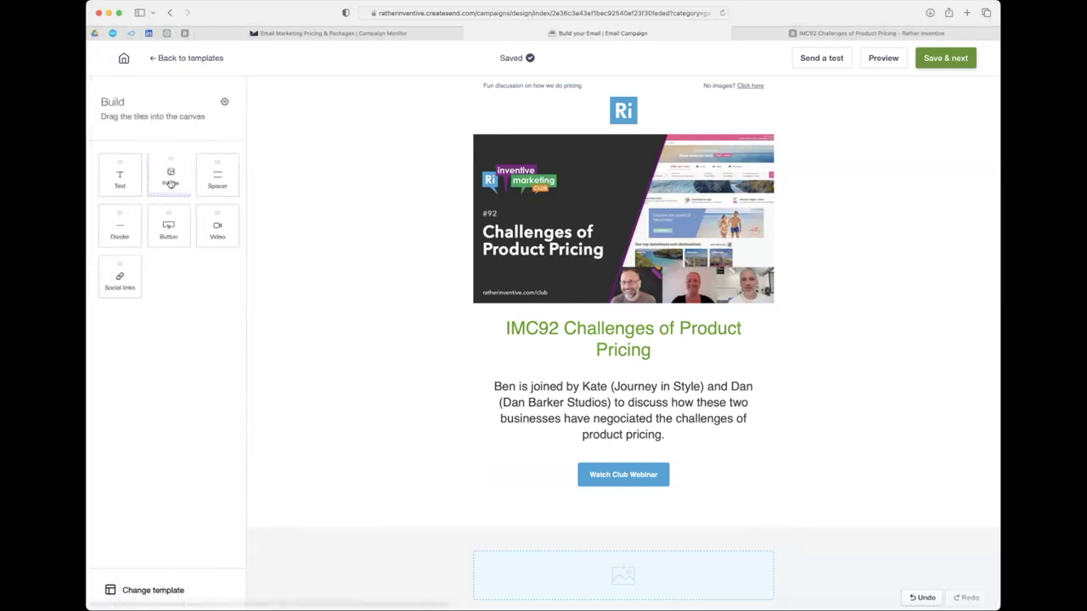
pyautogui.click(225, 103)
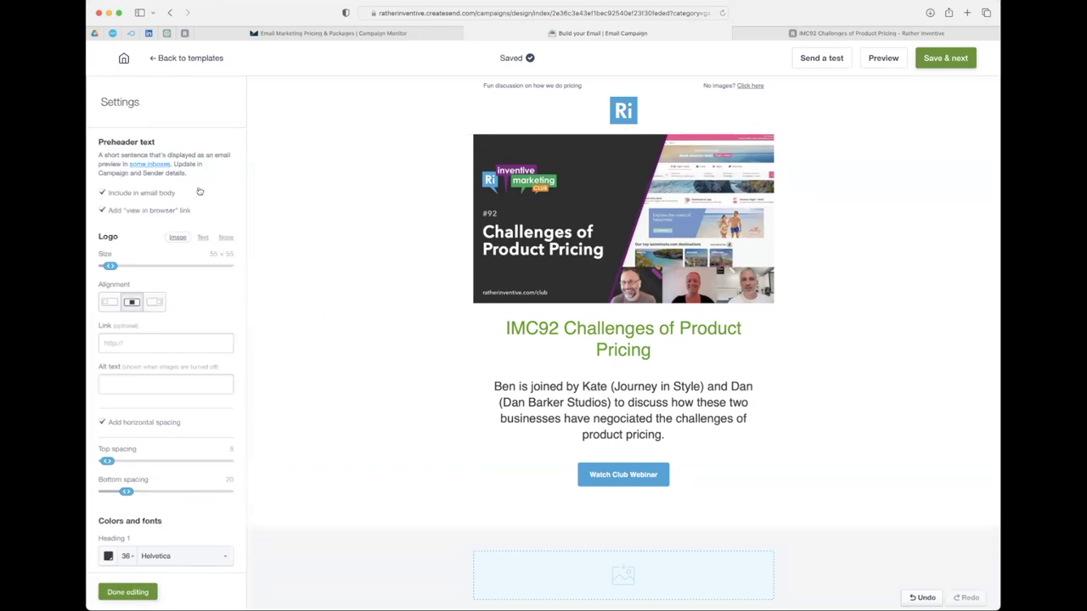
pyautogui.click(467, 473)
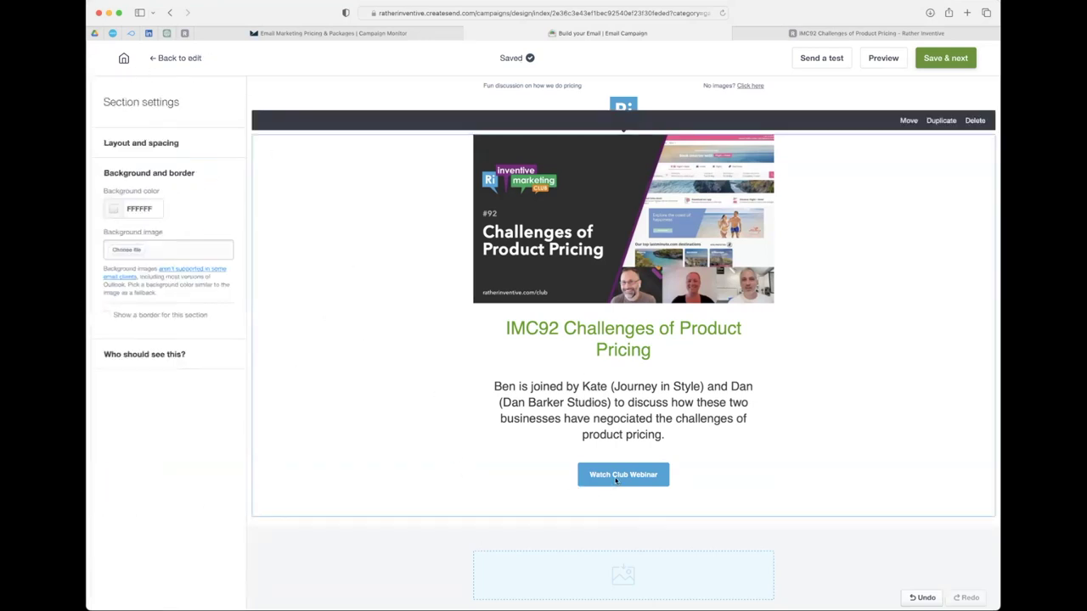
pyautogui.press('Escape')
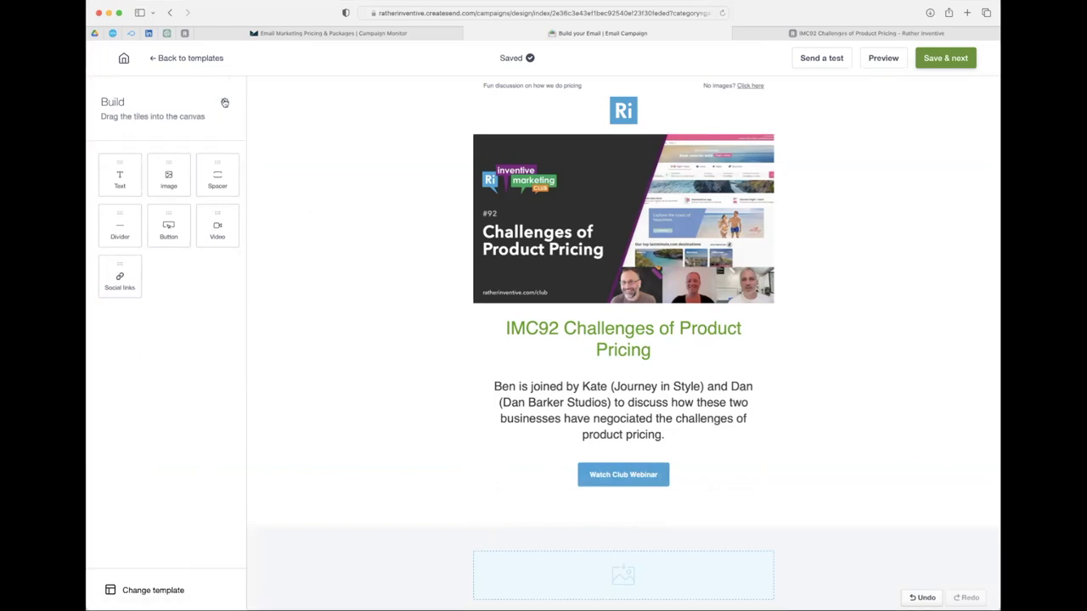
# Set the default button color in the email's global settings to 3BA3D9.
pyautogui.click(224, 103)
pyautogui.scroll(-12, 167, 372)
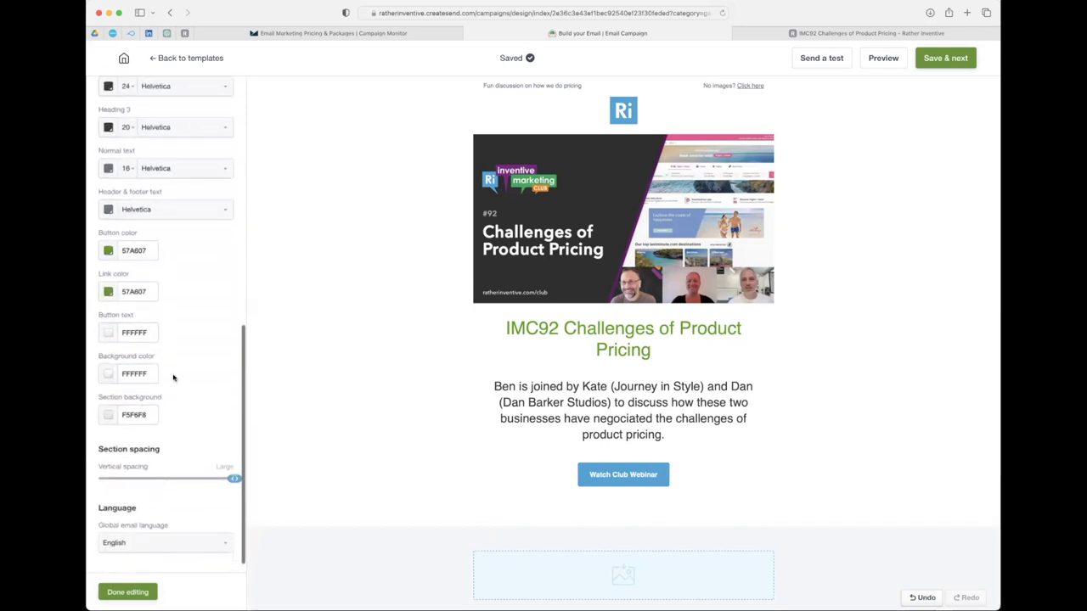
pyautogui.click(134, 249)
pyautogui.write('3BA3D9')
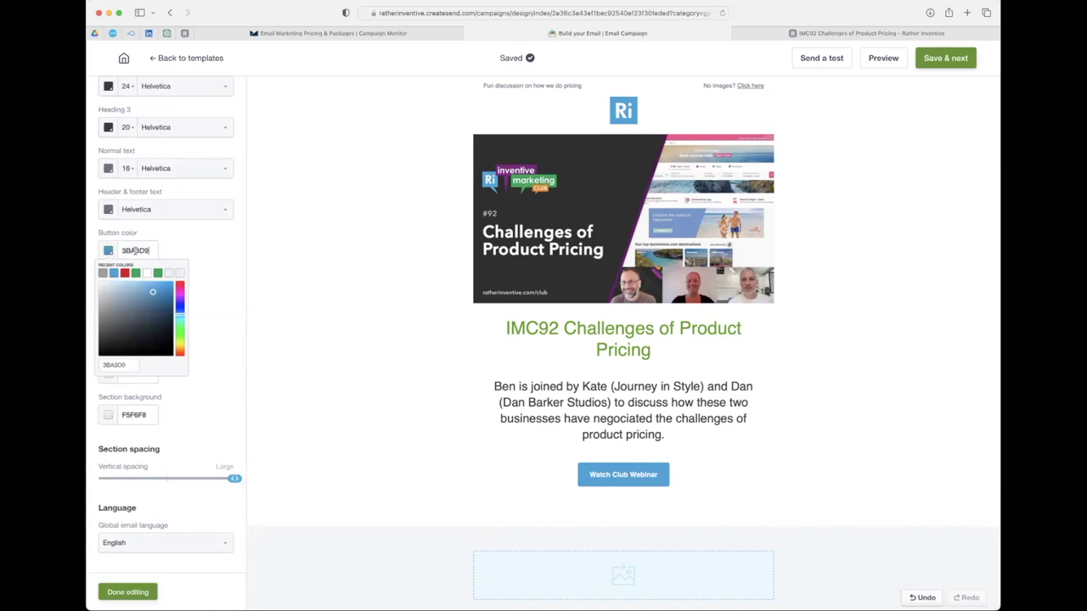
pyautogui.click(186, 252)
# Set the email's global link color to black, 000000.
pyautogui.click(135, 291)
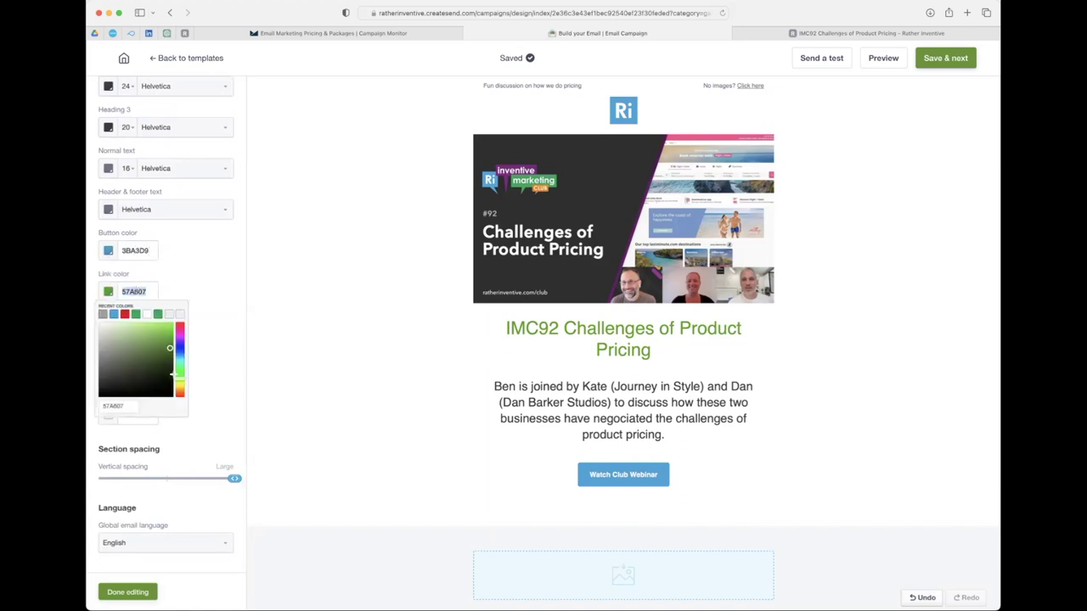
pyautogui.moveTo(114, 388); pyautogui.dragTo(98, 405)
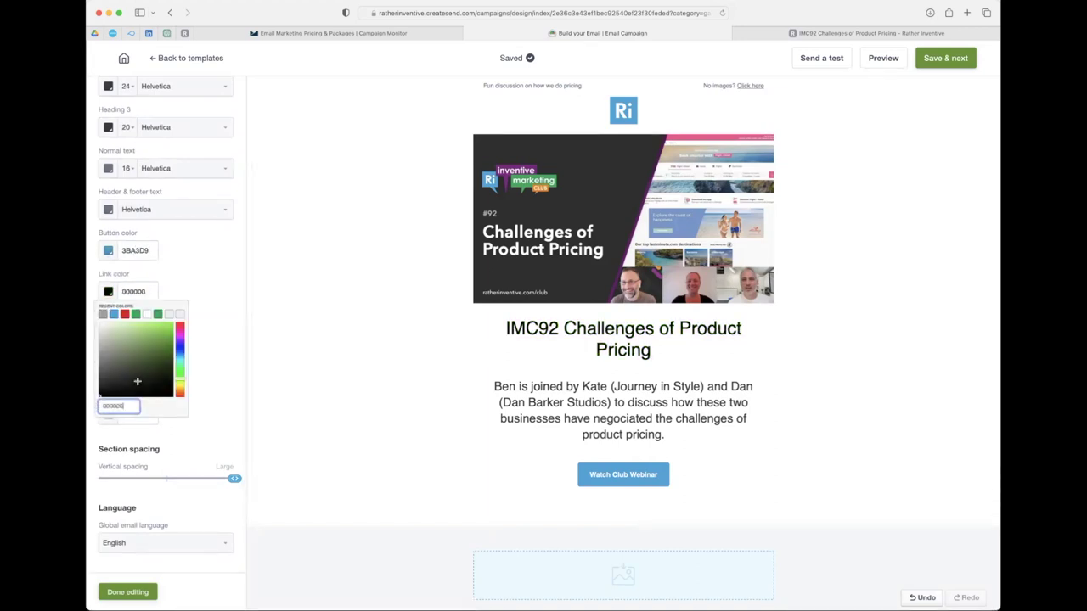
pyautogui.click(211, 272)
# Look through the fonts offered for Heading 1 and the color choices for the button text.
pyautogui.scroll(3, 187, 274)
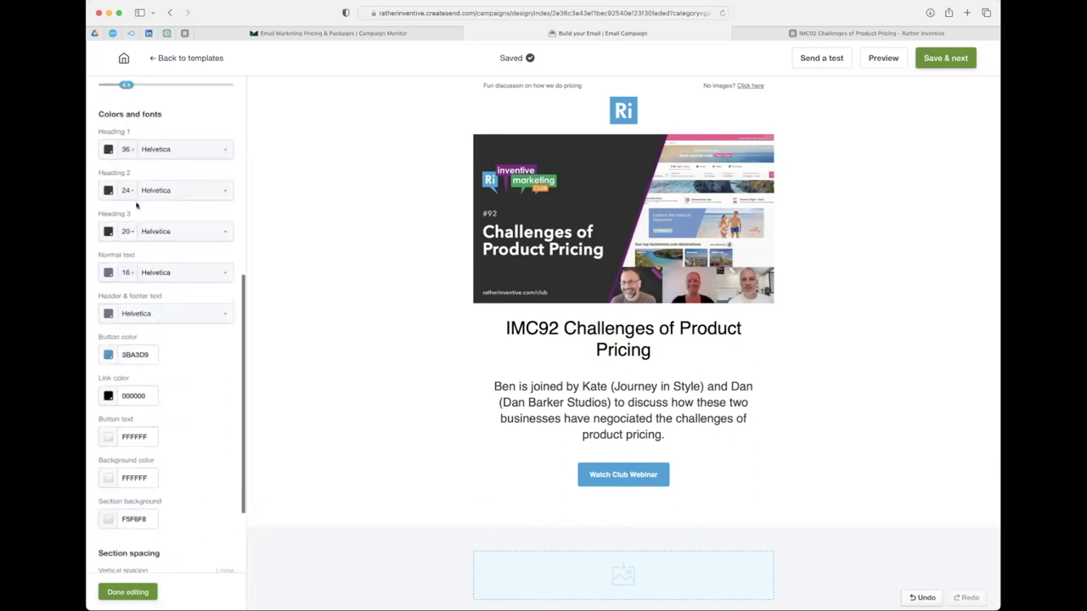
pyautogui.click(175, 150)
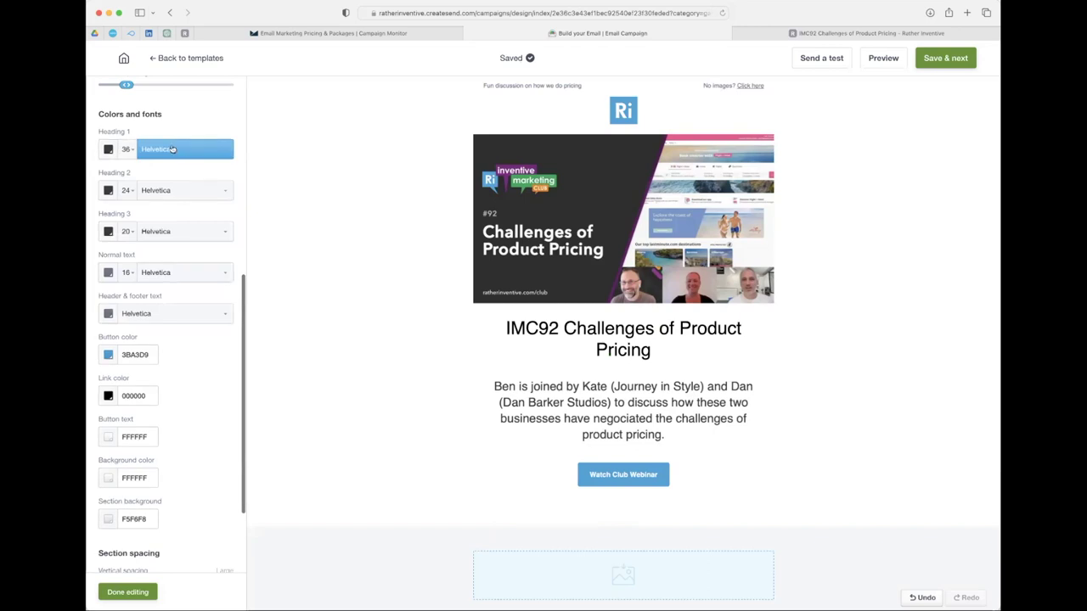
pyautogui.scroll(-5, 178, 189)
pyautogui.scroll(10, 178, 189)
pyautogui.click(213, 121)
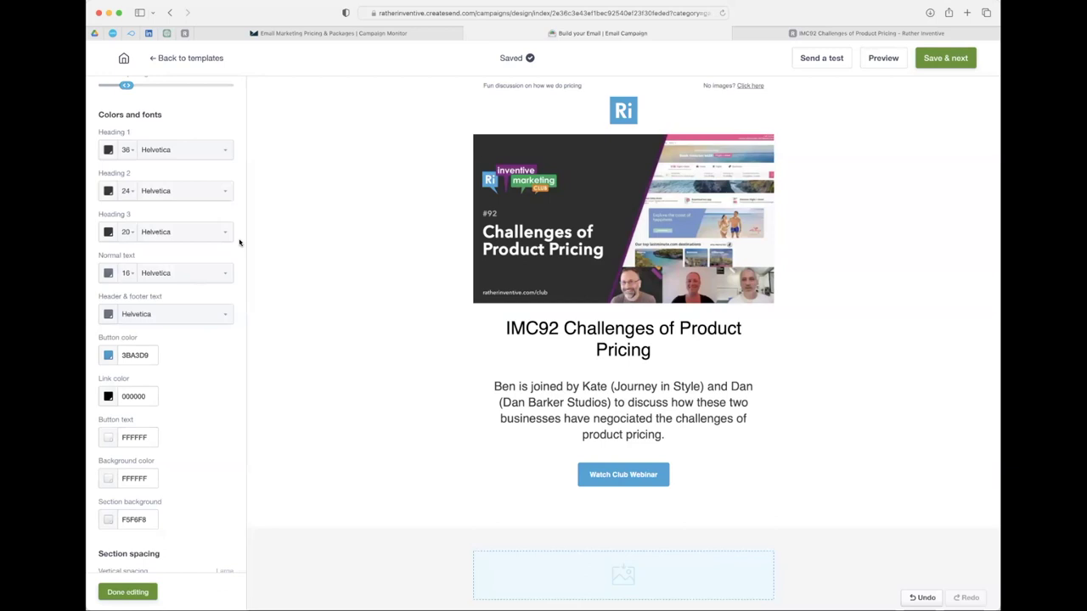
pyautogui.scroll(-3, 184, 377)
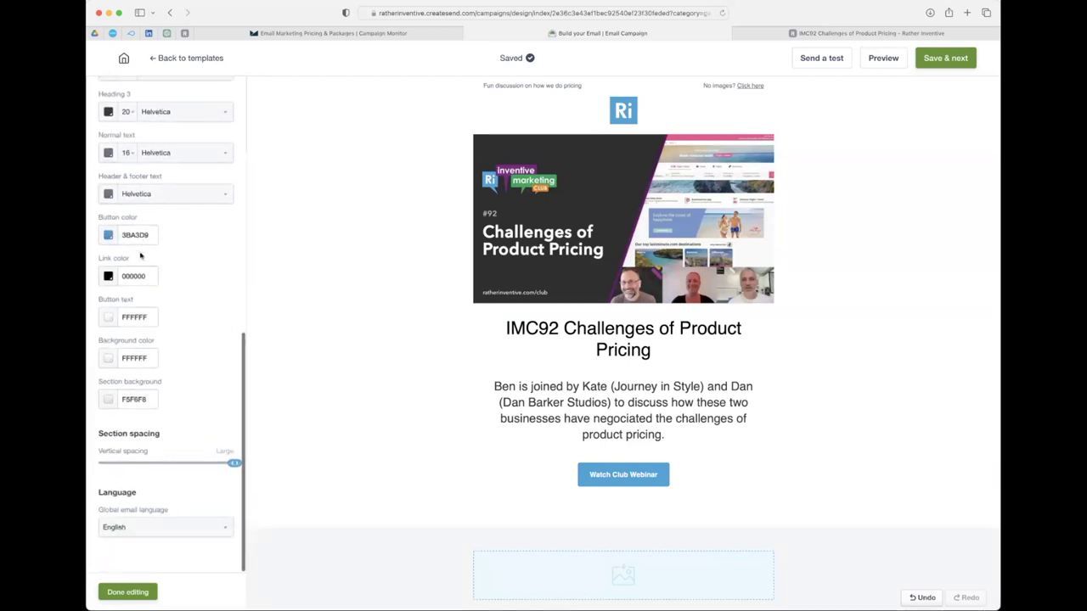
pyautogui.click(108, 319)
pyautogui.click(102, 340)
pyautogui.click(158, 339)
pyautogui.click(217, 302)
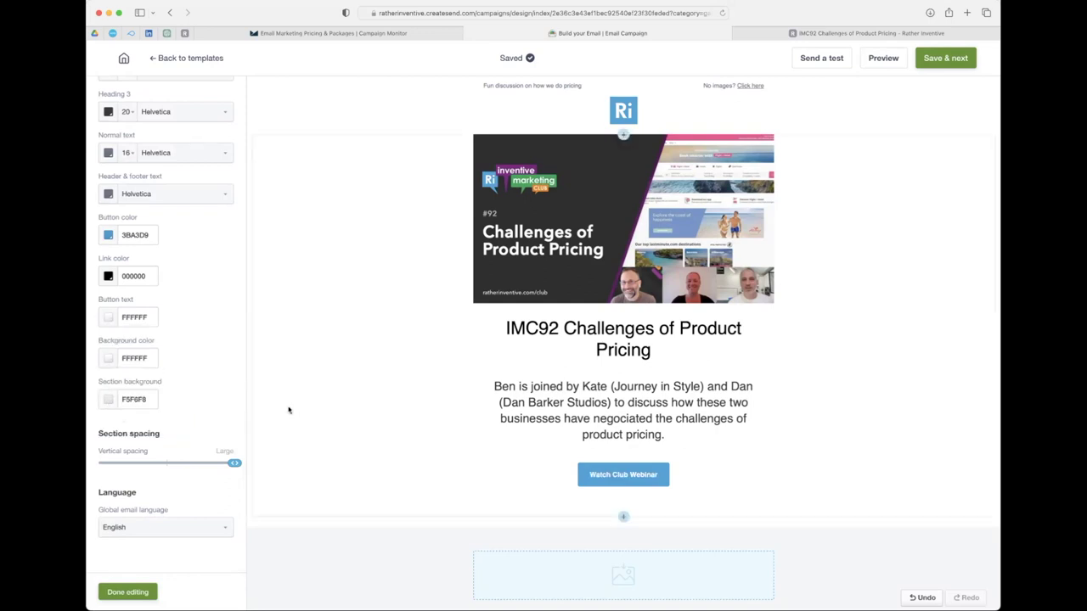
# Finish editing the email's global settings and review the main and secondary content blocks.
pyautogui.scroll(-5, 348, 415)
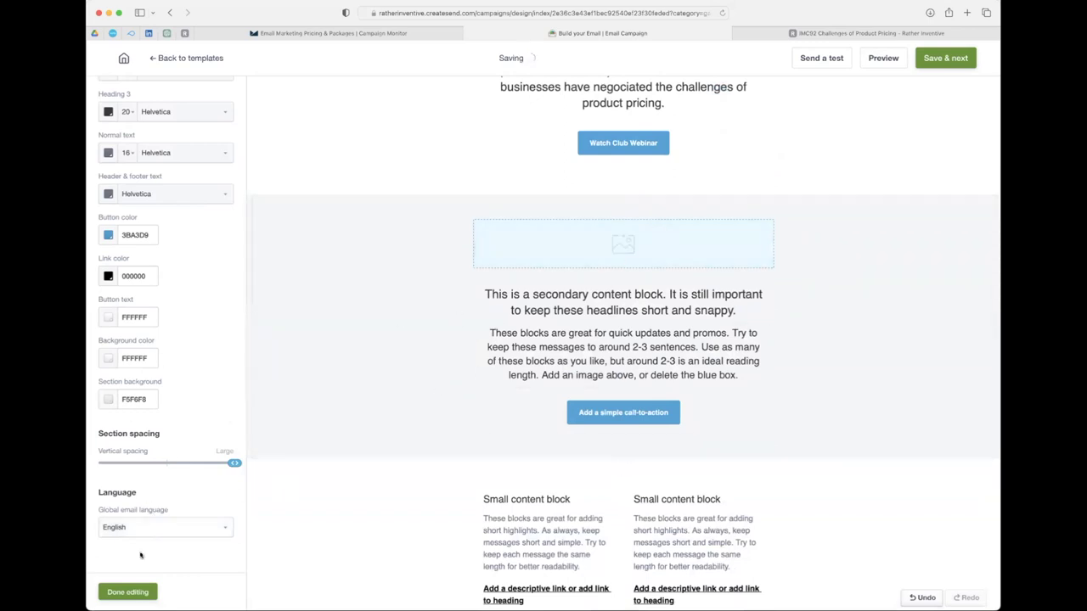
pyautogui.click(127, 592)
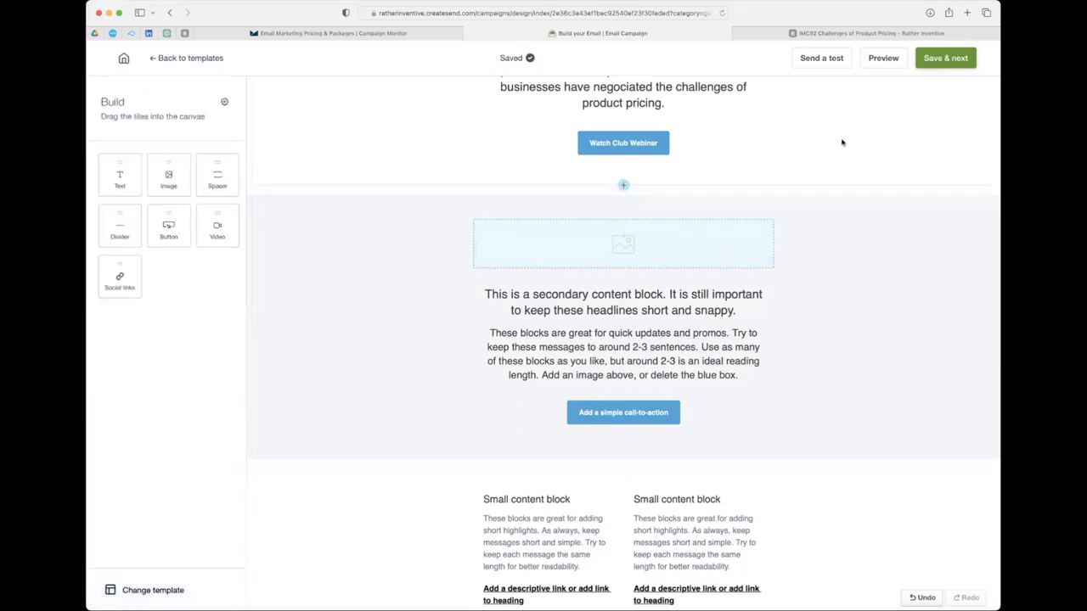
pyautogui.scroll(5, 841, 141)
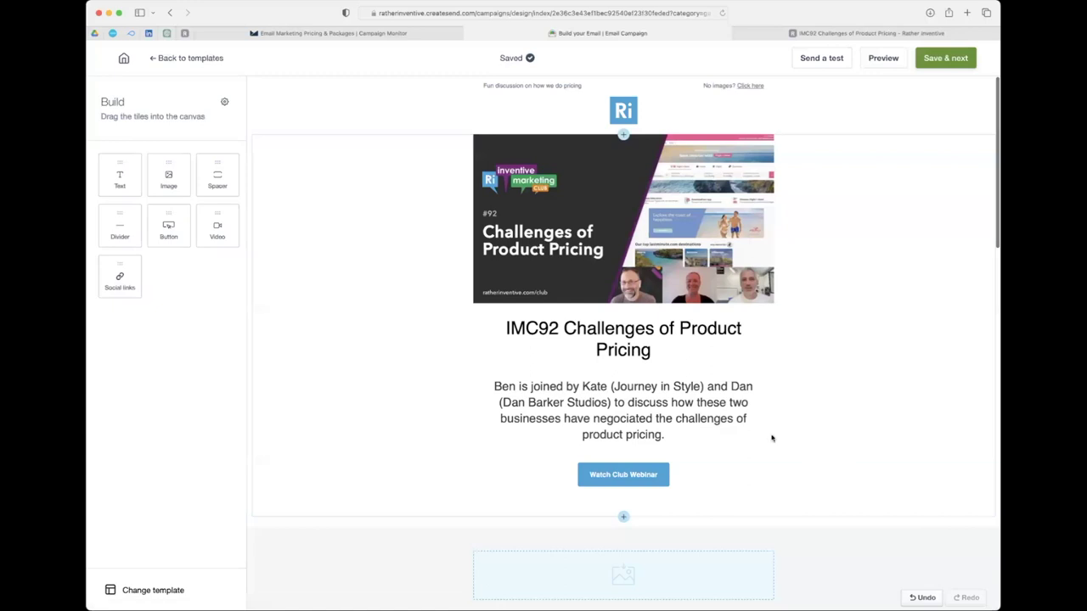
pyautogui.scroll(-5, 772, 439)
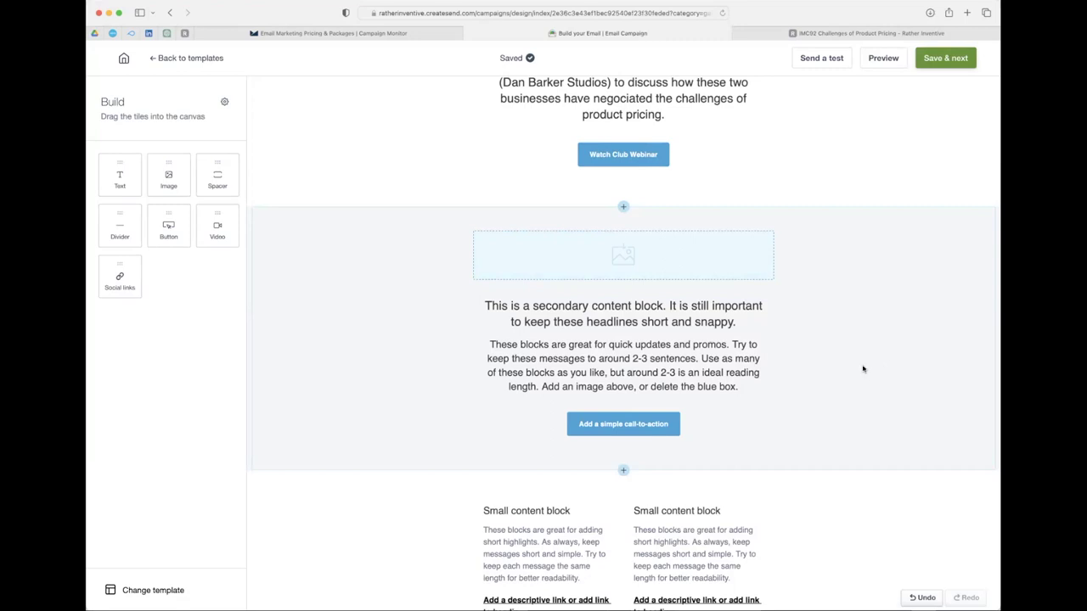
pyautogui.click(875, 272)
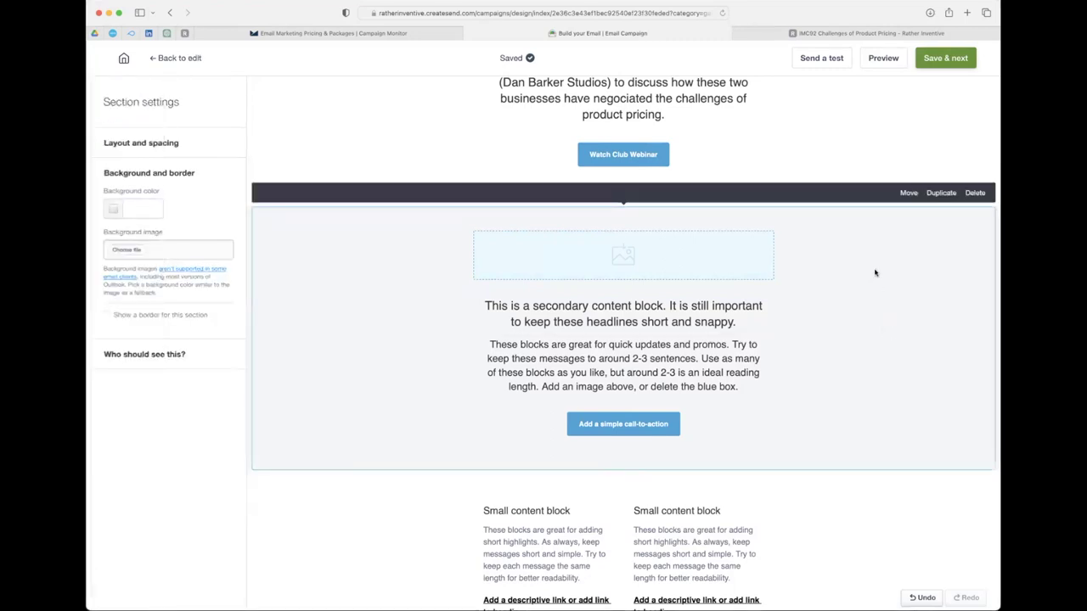
pyautogui.click(975, 193)
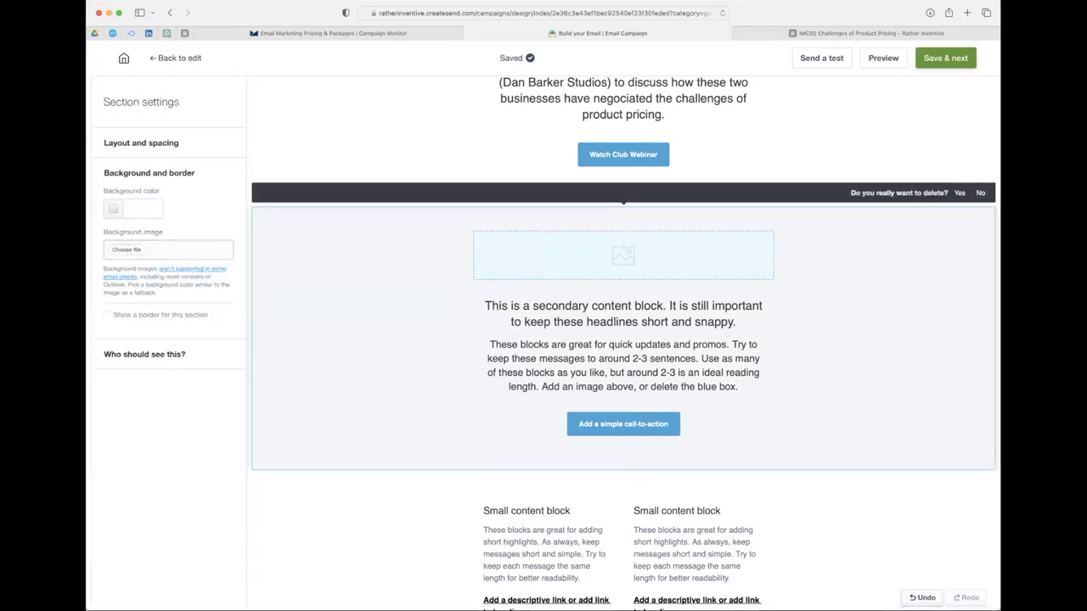
pyautogui.click(980, 193)
pyautogui.click(830, 155)
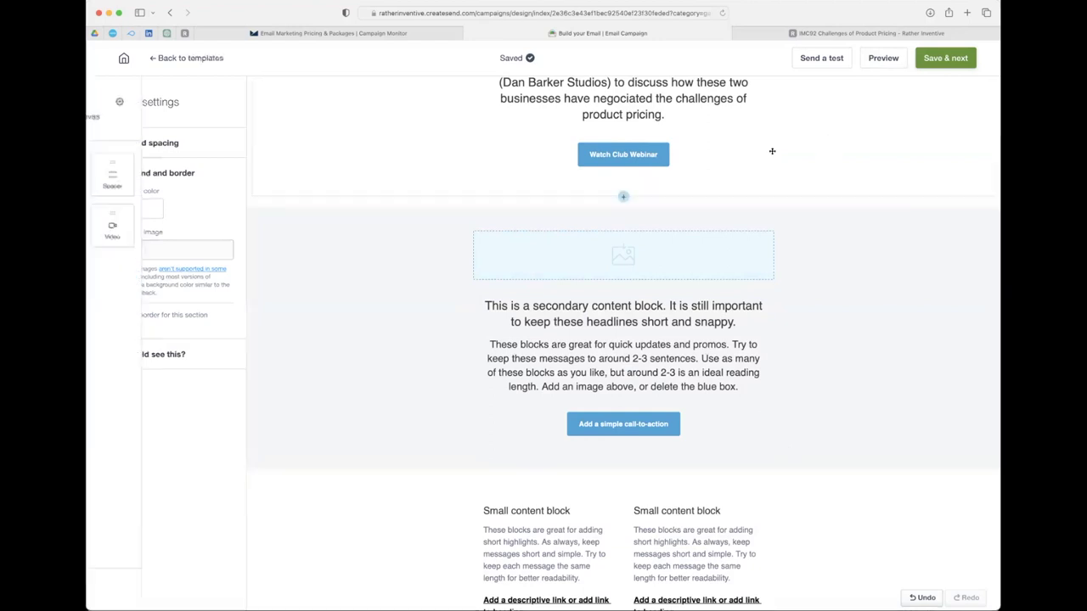
# Add an extra image placeholder to the upper secondary content block, directly below its existing image placeholder.
pyautogui.click(378, 161)
pyautogui.click(408, 340)
pyautogui.moveTo(168, 178); pyautogui.dragTo(575, 334)
pyautogui.scroll(3, 575, 334)
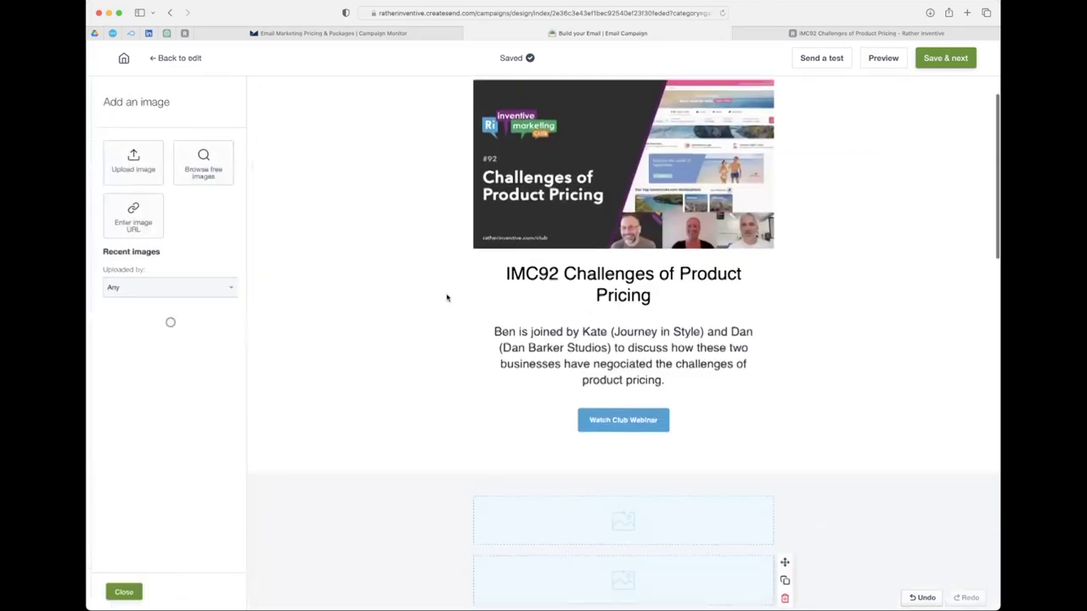
pyautogui.scroll(-5, 447, 296)
pyautogui.scroll(1, 454, 371)
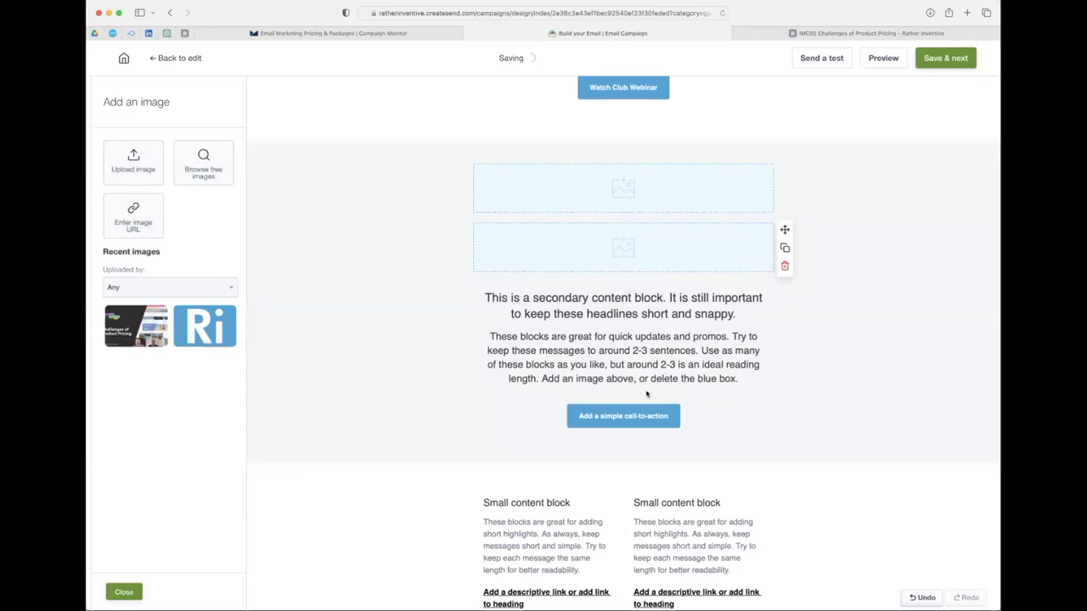
# Add a divider and a button between the image placeholder and heading of the lower secondary content block.
pyautogui.scroll(-5, 639, 411)
pyautogui.scroll(-2, 637, 419)
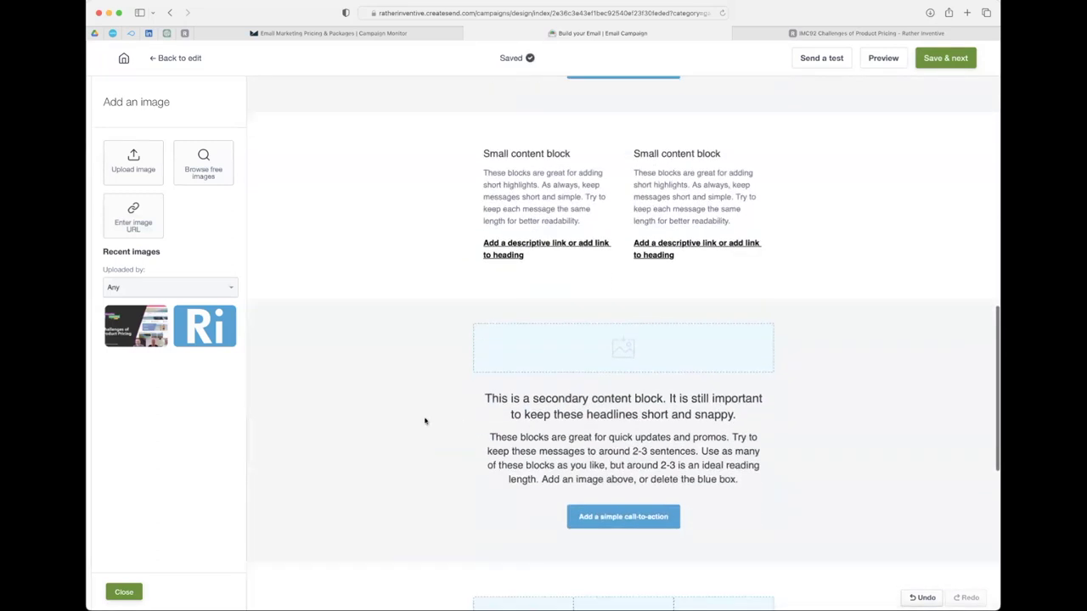
pyautogui.click(266, 305)
pyautogui.moveTo(119, 225); pyautogui.dragTo(527, 378)
pyautogui.scroll(-4, 563, 433)
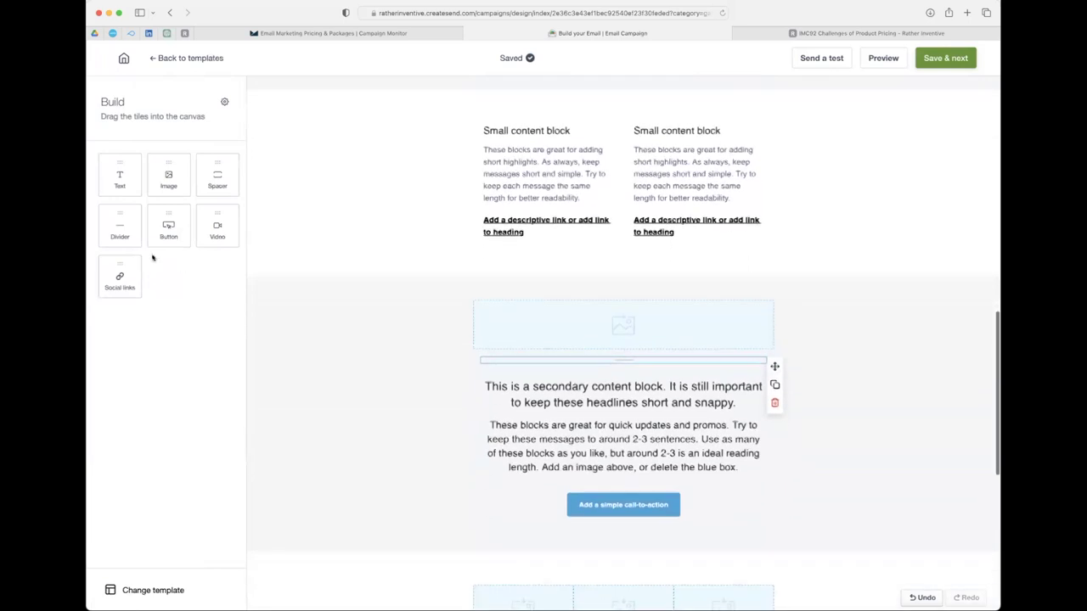
pyautogui.moveTo(180, 245); pyautogui.dragTo(546, 376)
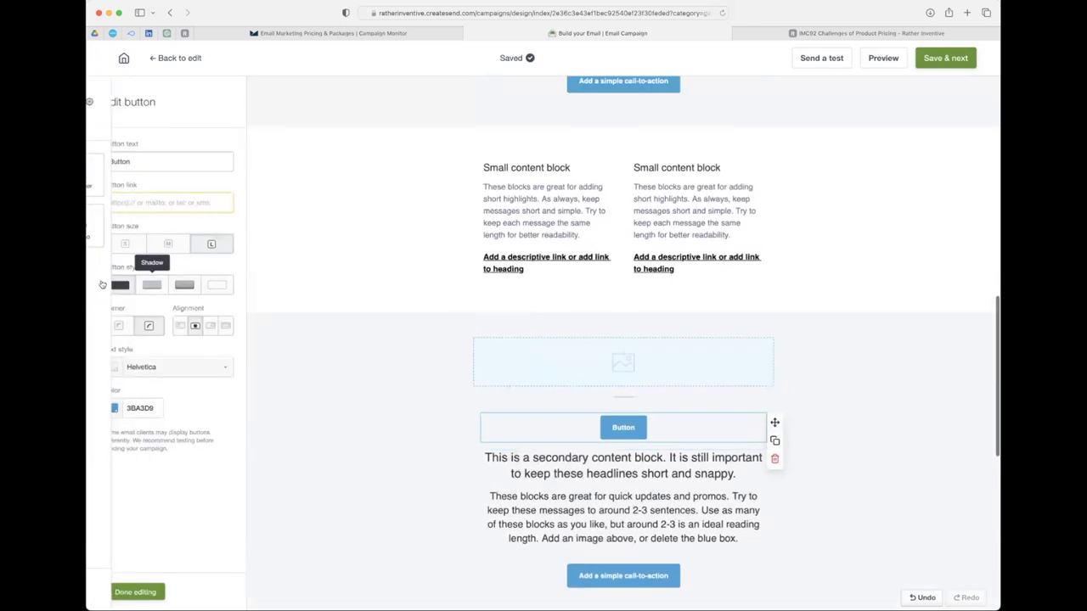
# Add a social links element above the image placeholder in the lower secondary content block and finish editing it.
pyautogui.scroll(2, 374, 340)
pyautogui.click(373, 340)
pyautogui.moveTo(117, 276); pyautogui.dragTo(688, 551)
pyautogui.scroll(-4, 585, 342)
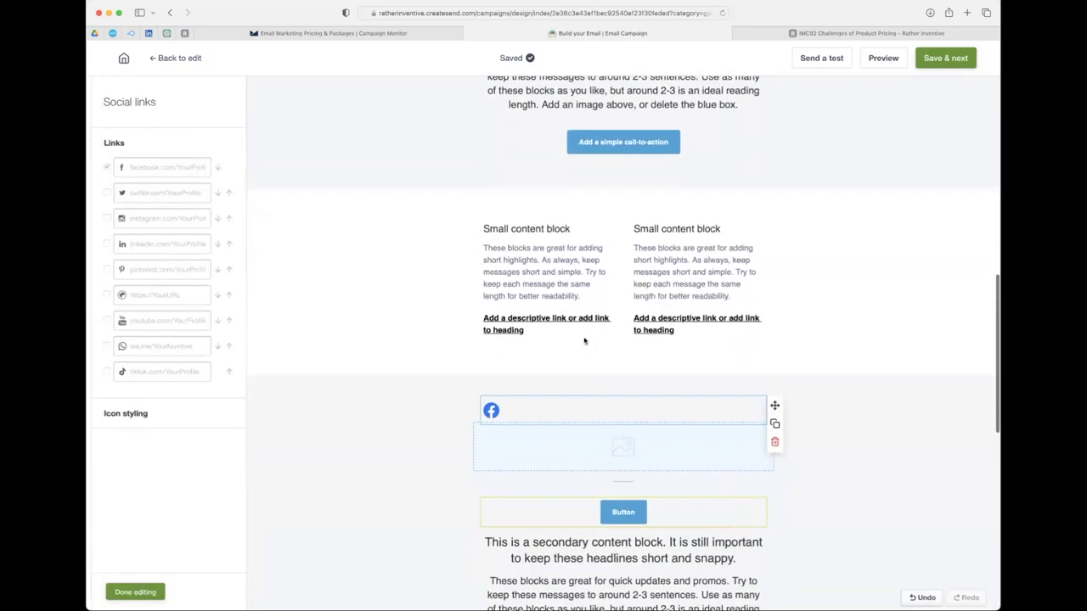
pyautogui.click(429, 421)
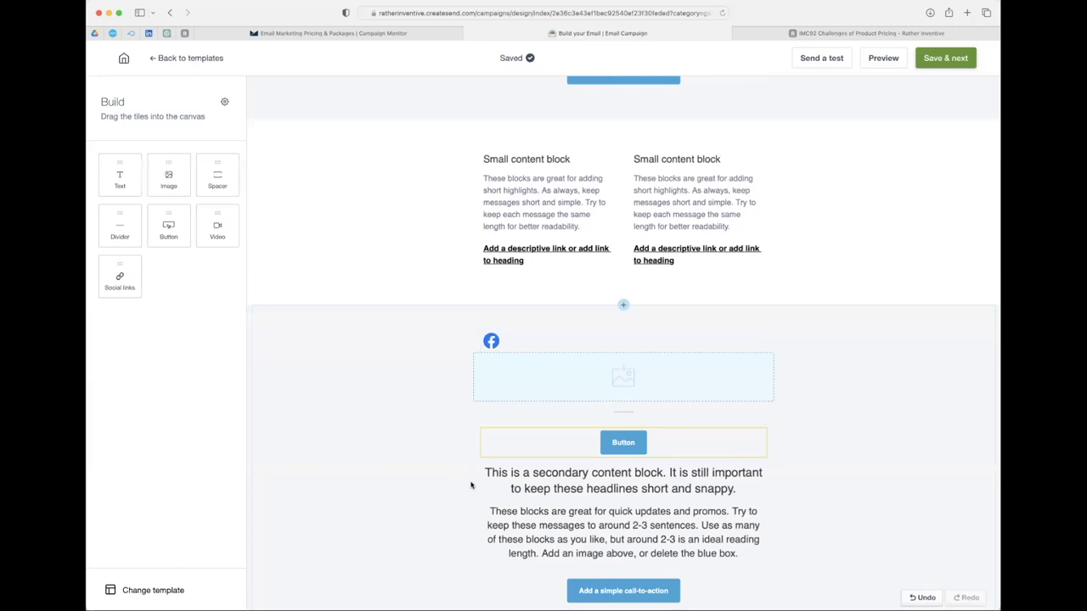
# Review the email's content sections from the webinar section down to the three small content blocks and footer.
pyautogui.scroll(-8, 458, 487)
pyautogui.scroll(6, 465, 489)
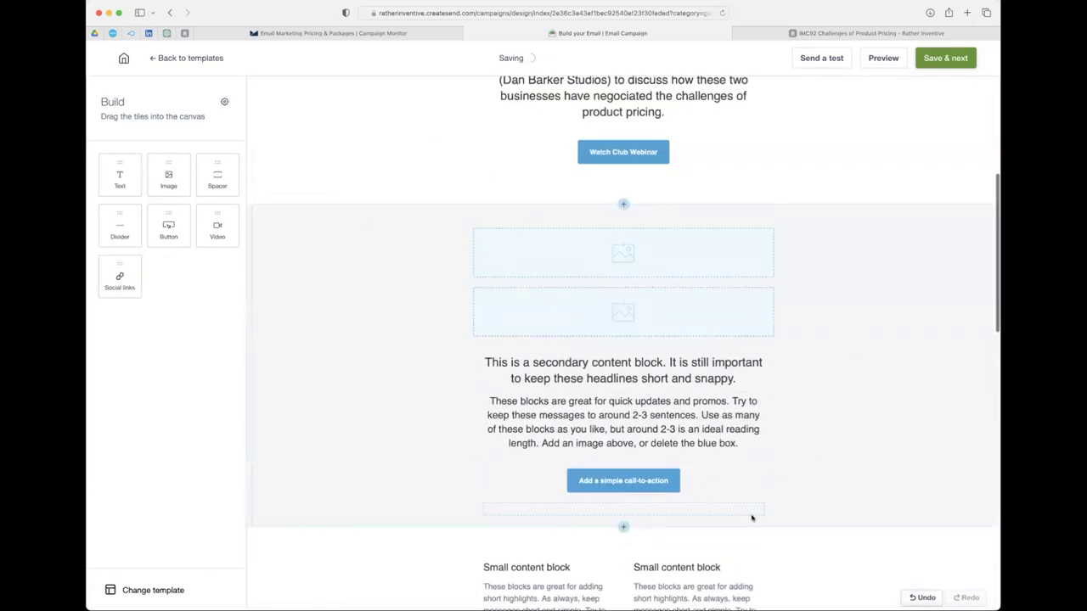
pyautogui.scroll(1, 818, 517)
pyautogui.scroll(-4, 825, 507)
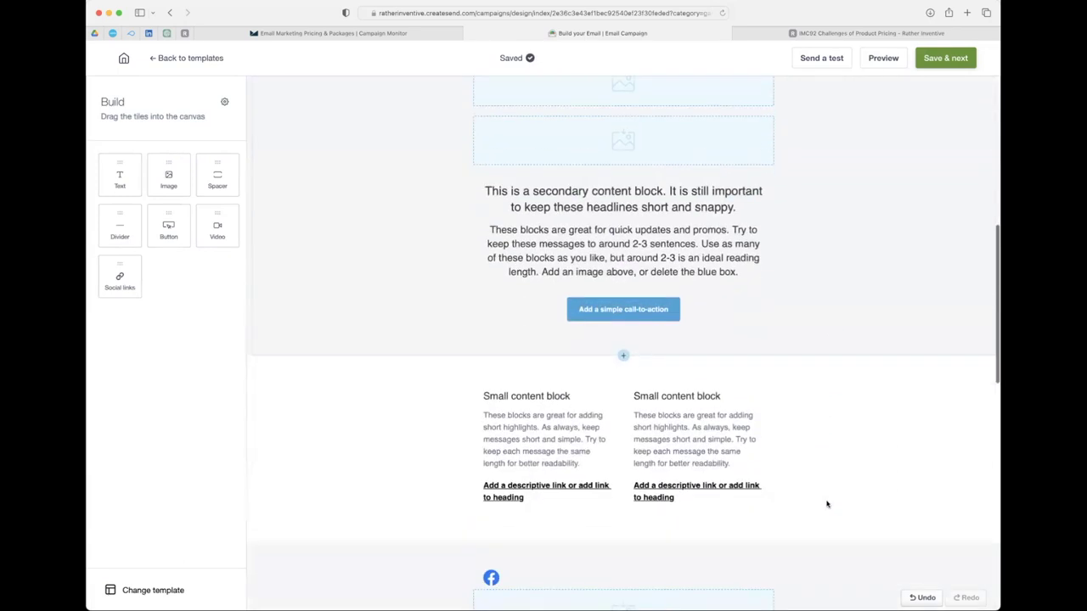
pyautogui.scroll(-2, 827, 503)
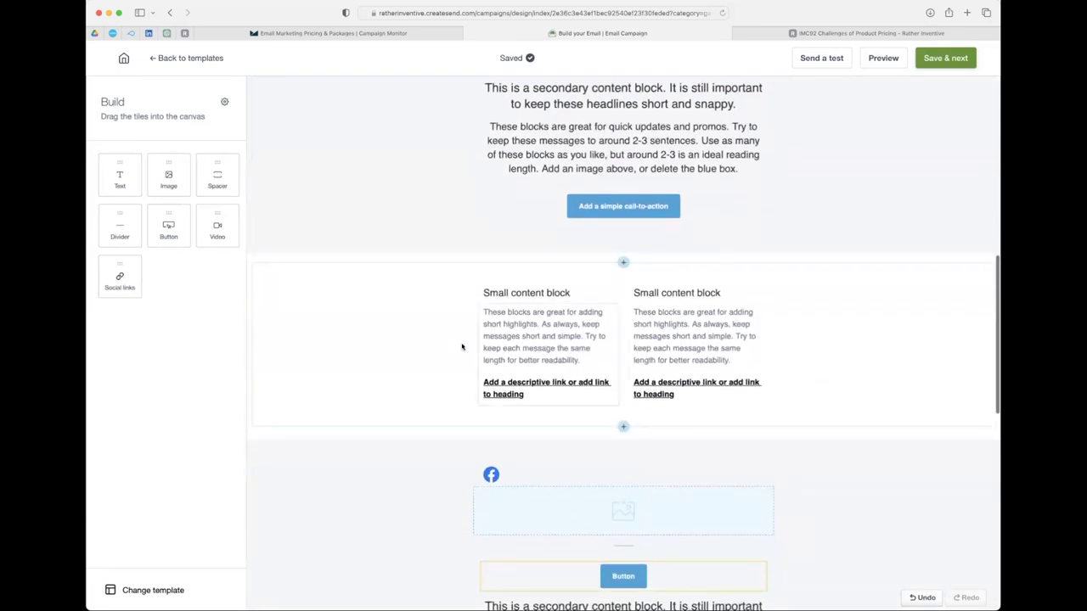
pyautogui.scroll(-6, 753, 448)
pyautogui.scroll(-5, 773, 498)
pyautogui.scroll(3, 847, 363)
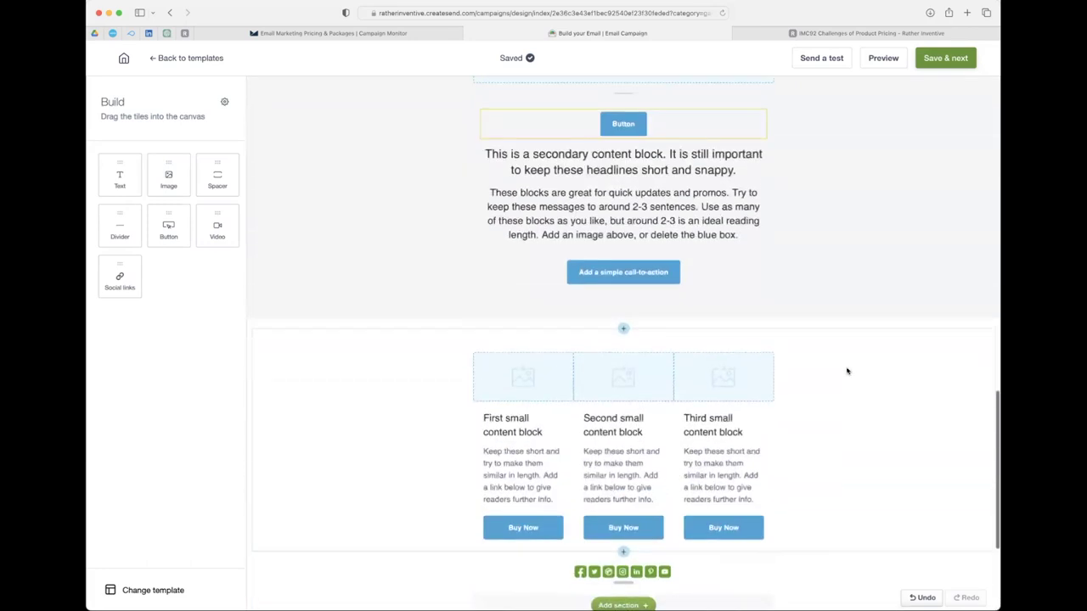
# View the column layouts offered for a new section below the two small content blocks without adding one.
pyautogui.click(840, 260)
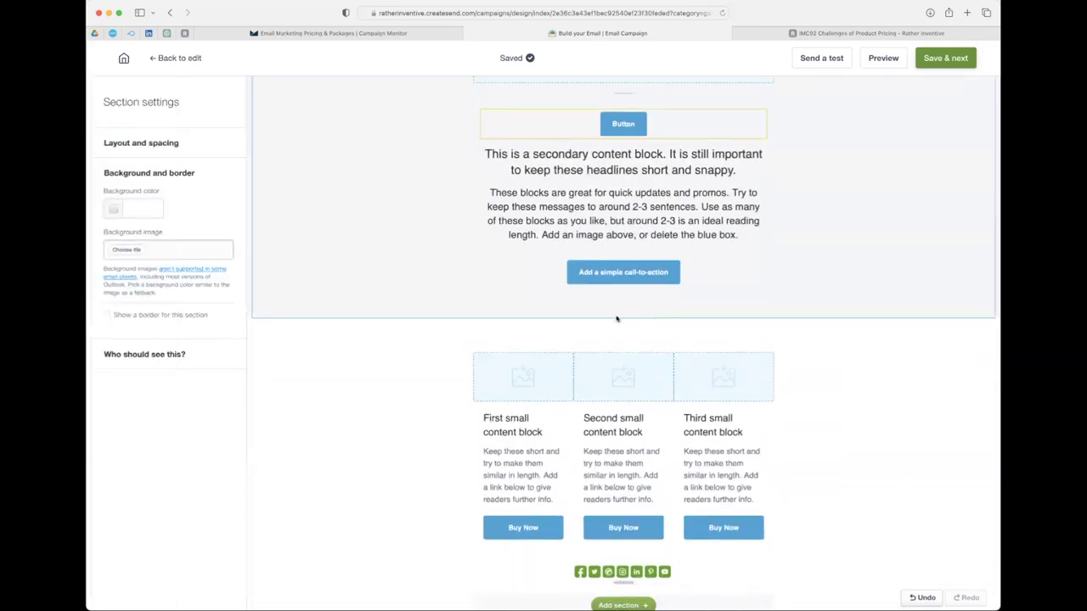
pyautogui.scroll(5, 629, 357)
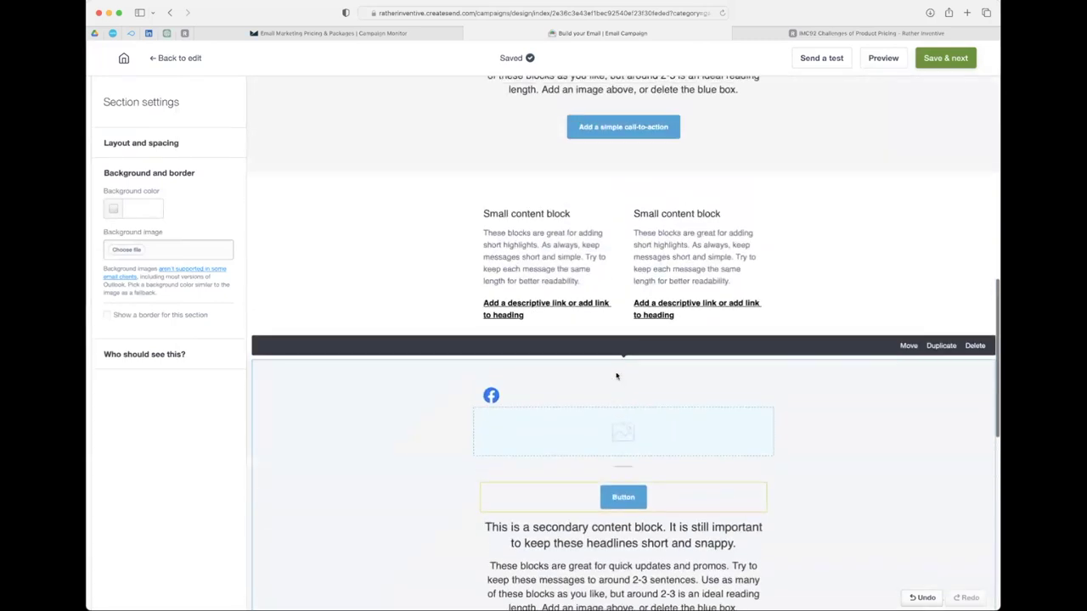
pyautogui.press('Escape')
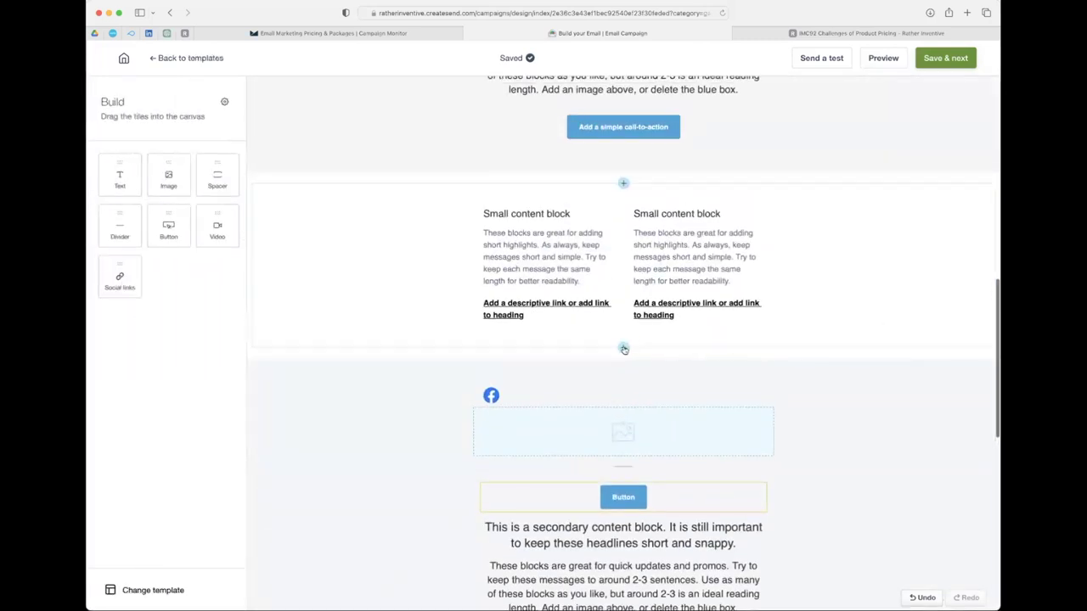
pyautogui.click(624, 349)
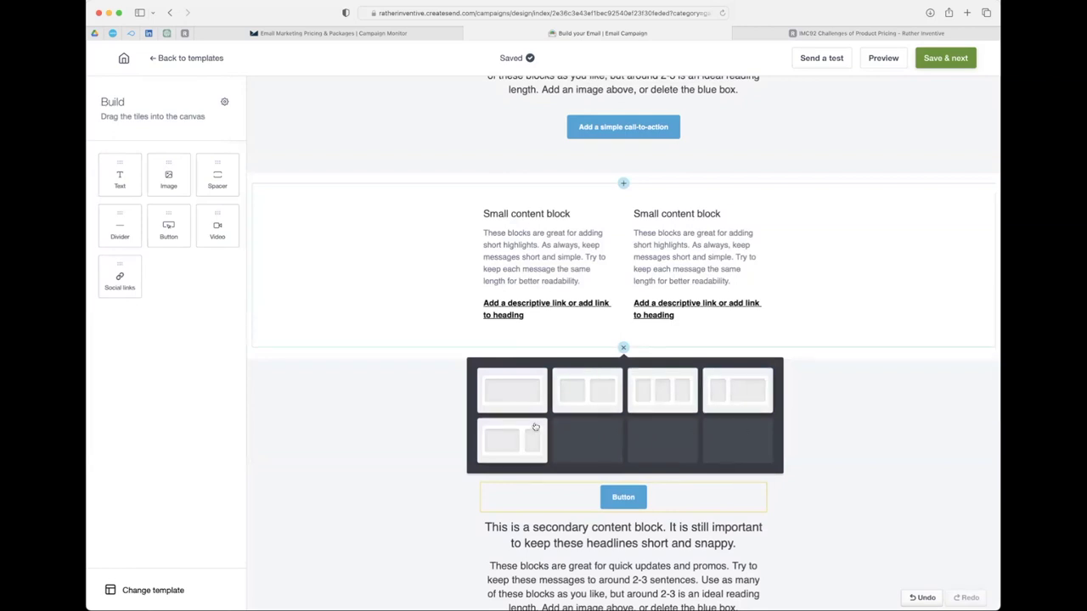
pyautogui.click(968, 419)
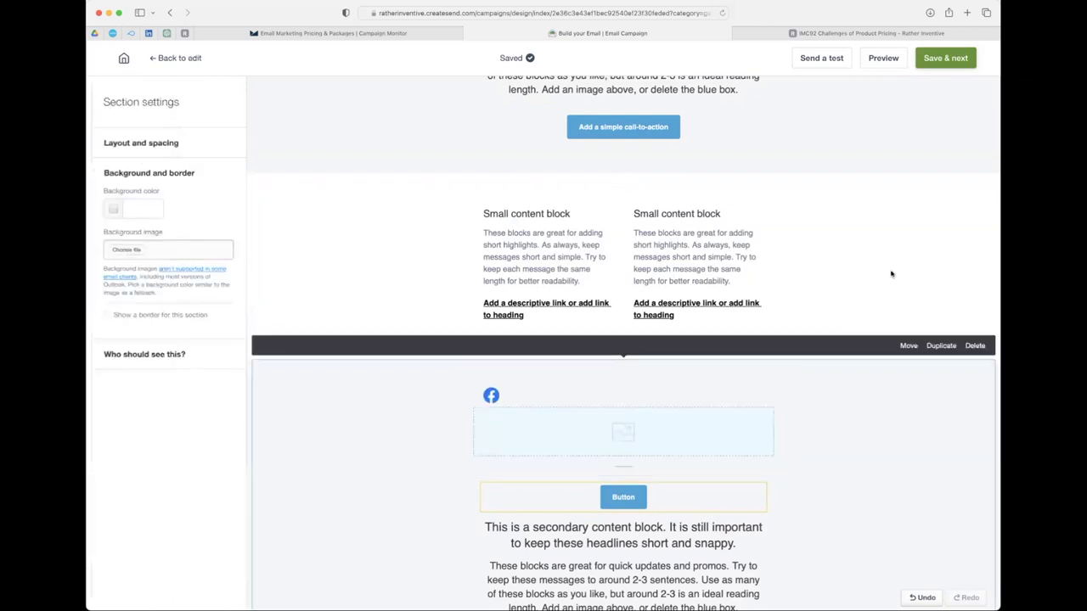
# Delete the secondary content section with two image placeholders directly below the webinar section.
pyautogui.scroll(1, 900, 267)
pyautogui.scroll(5, 922, 305)
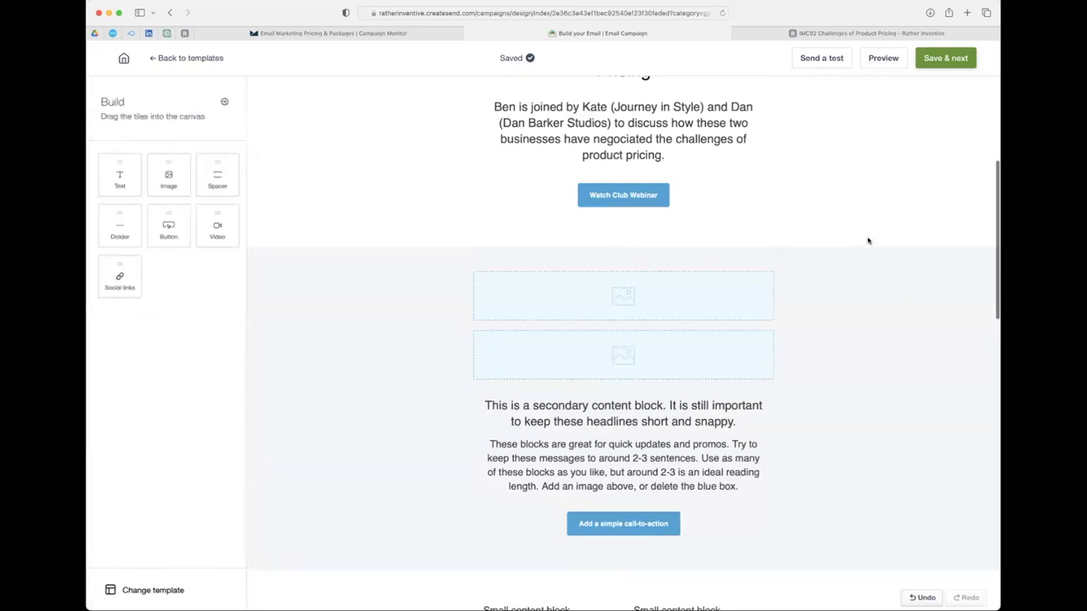
pyautogui.click(881, 193)
pyautogui.click(851, 283)
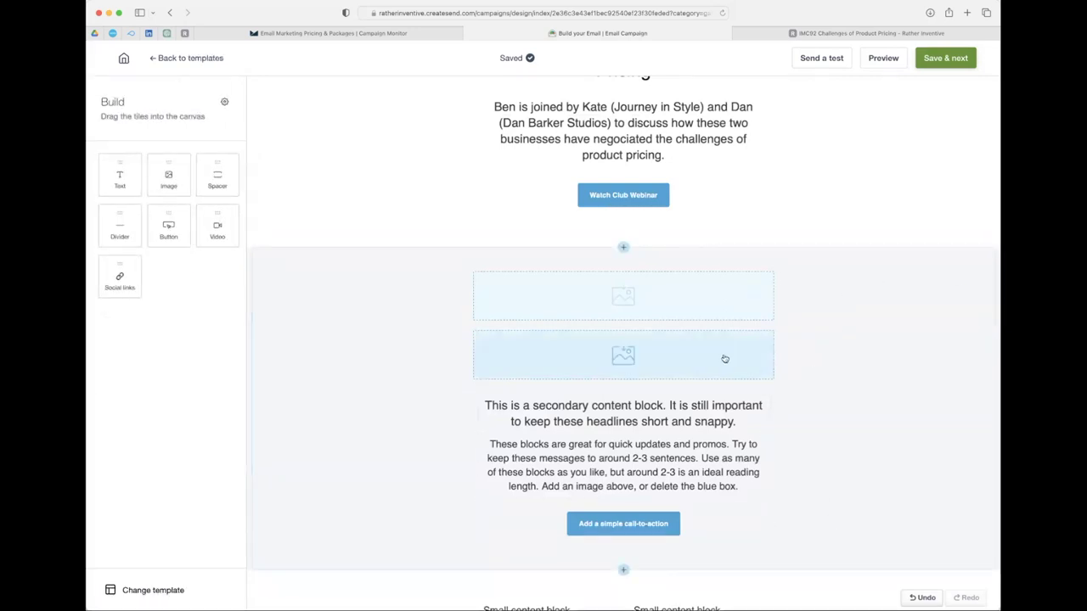
pyautogui.click(959, 249)
pyautogui.click(975, 234)
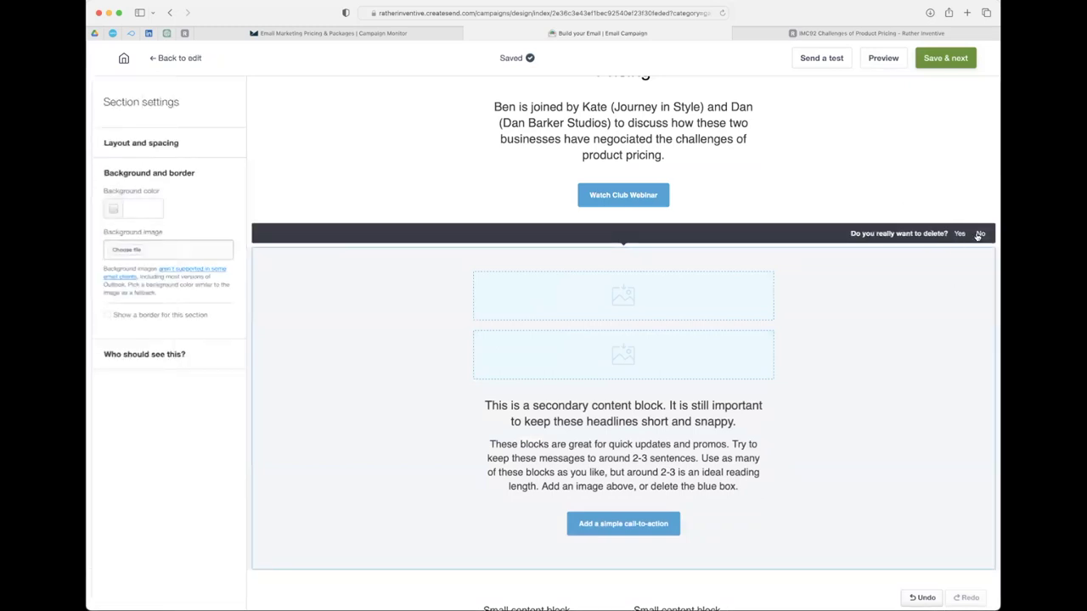
pyautogui.click(961, 235)
# Delete the section with two small content blocks and the secondary content section that follows it.
pyautogui.click(968, 269)
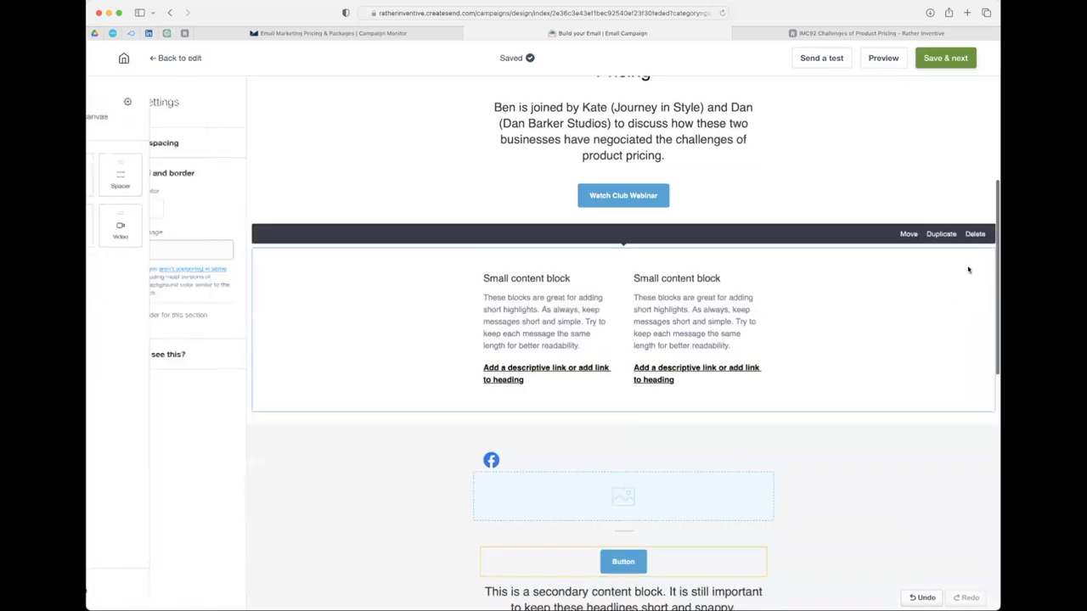
pyautogui.click(975, 234)
pyautogui.click(960, 233)
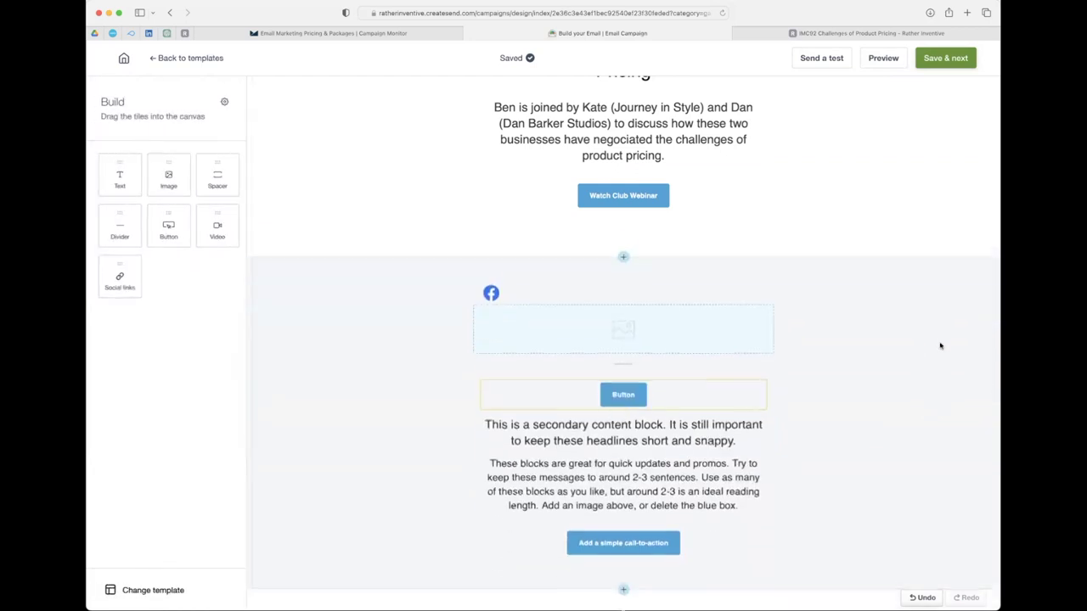
pyautogui.click(951, 309)
pyautogui.click(976, 236)
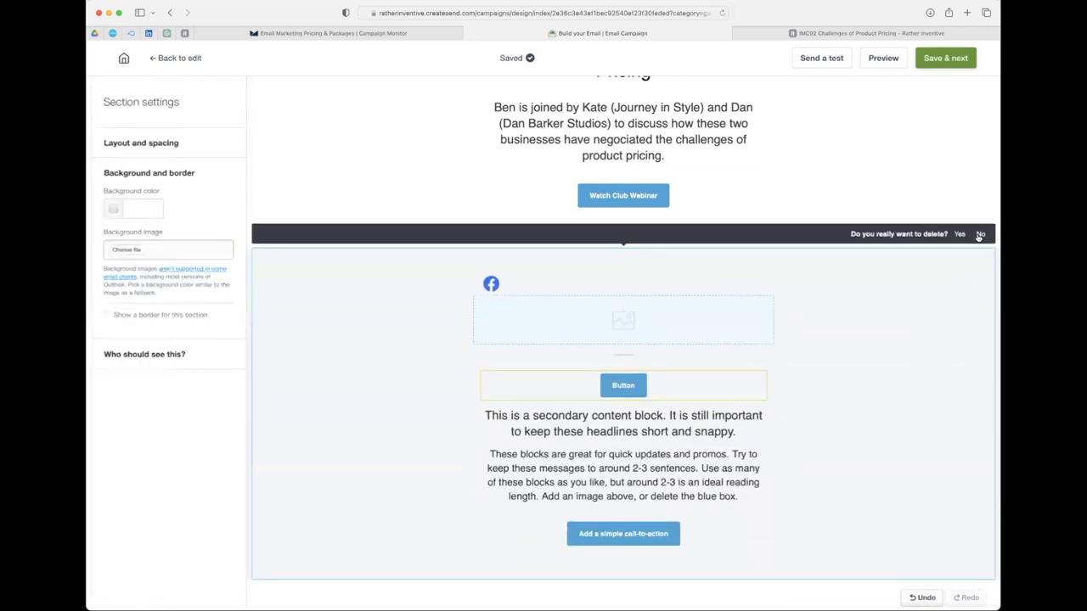
pyautogui.click(957, 235)
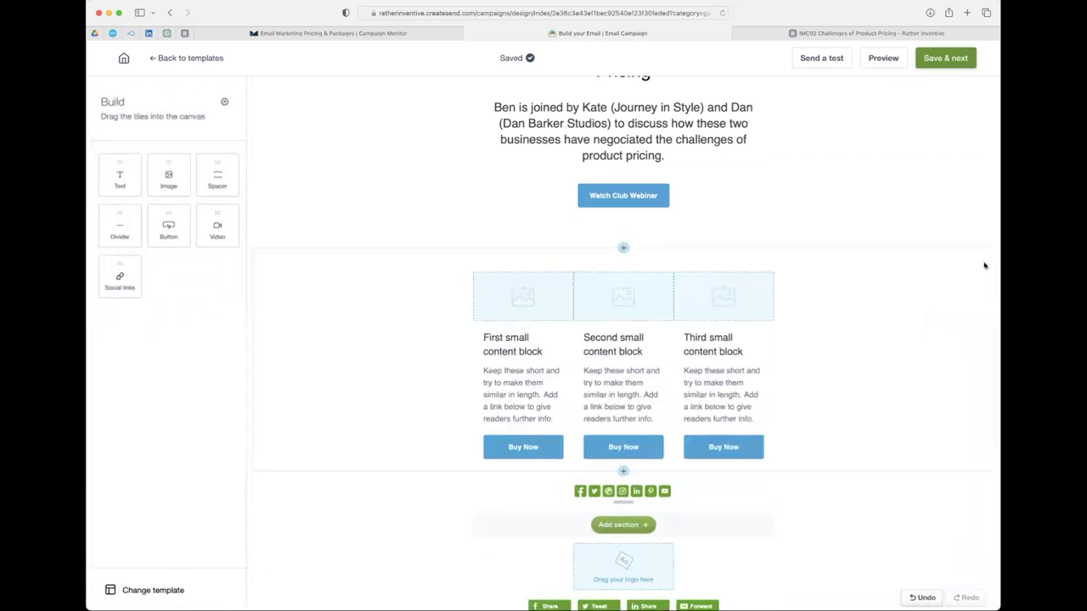
# Delete the section with three small content blocks and the logo placeholder in the footer.
pyautogui.click(982, 265)
pyautogui.click(976, 234)
pyautogui.click(959, 235)
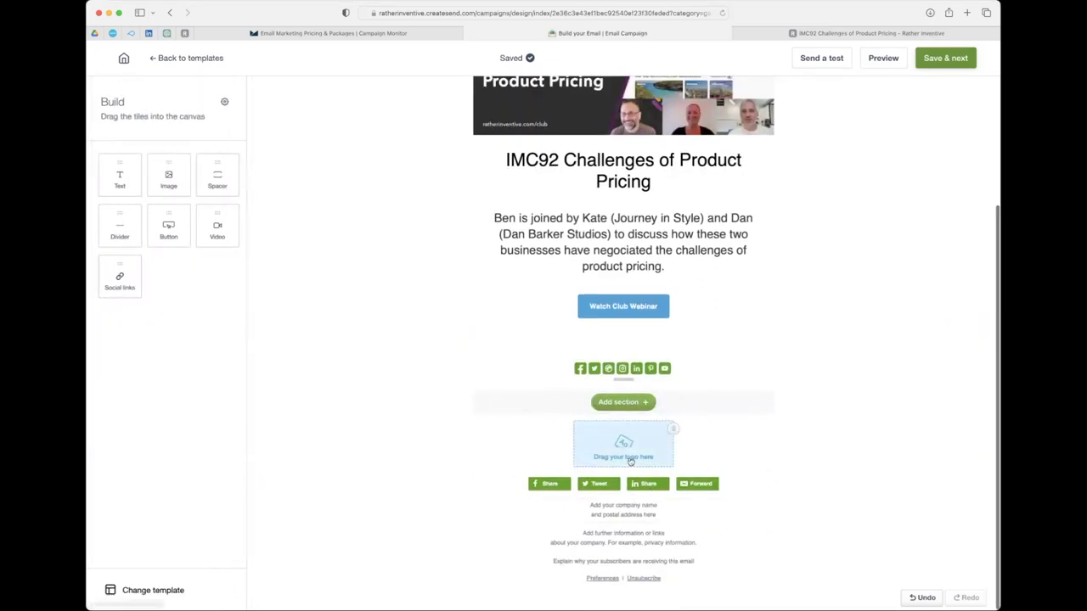
pyautogui.click(672, 429)
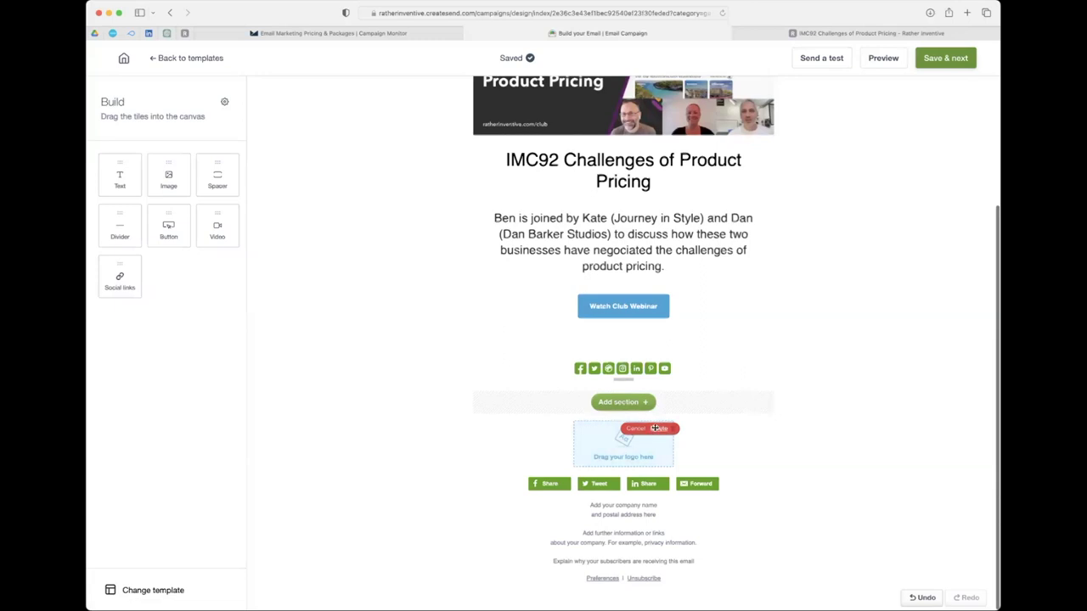
pyautogui.click(650, 430)
# Style the social link icons below the webinar section with background color 3BA3D9 and a circle shape.
pyautogui.click(584, 423)
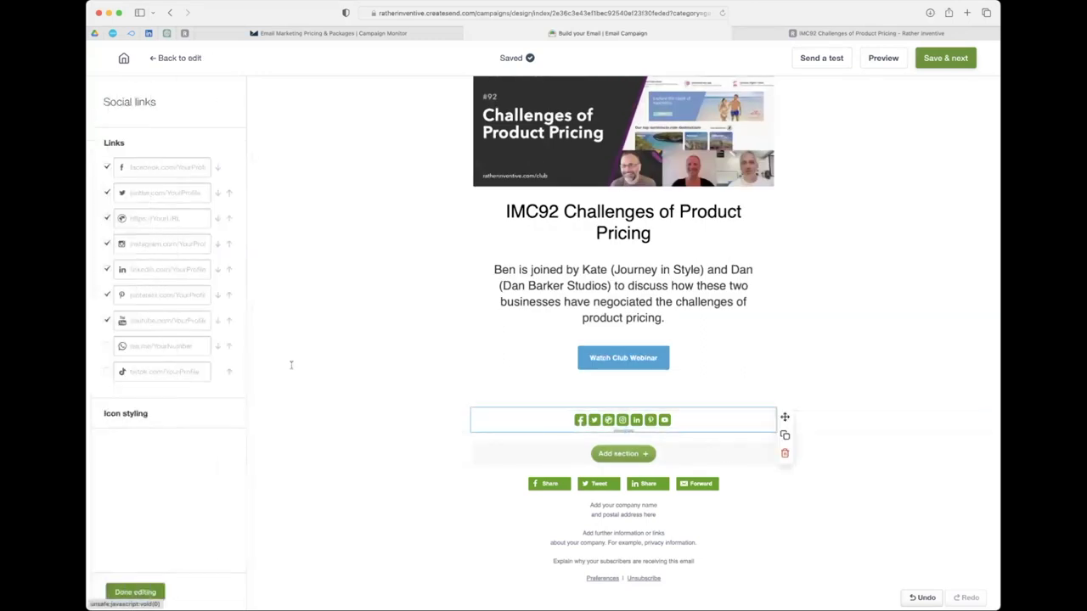
pyautogui.click(136, 416)
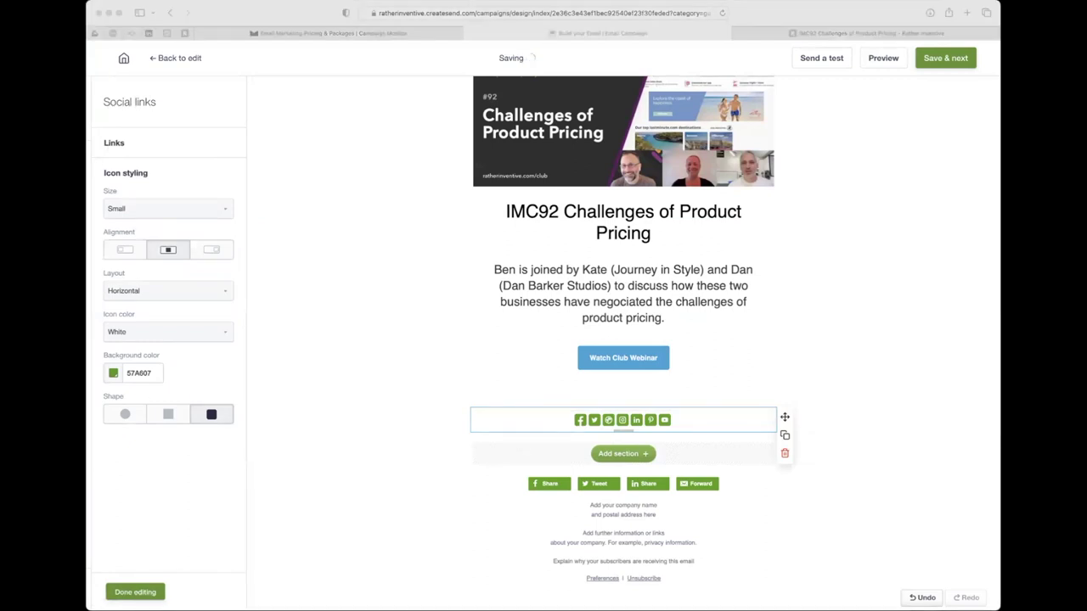
pyautogui.click(141, 373)
pyautogui.write('3BA3D9')
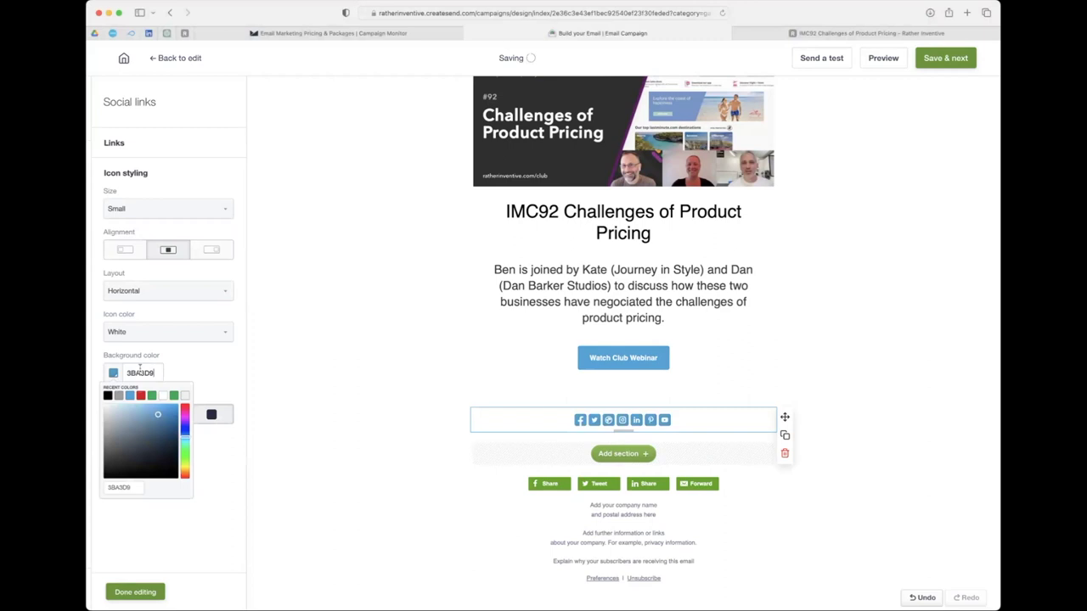
pyautogui.press('Return')
pyautogui.click(125, 415)
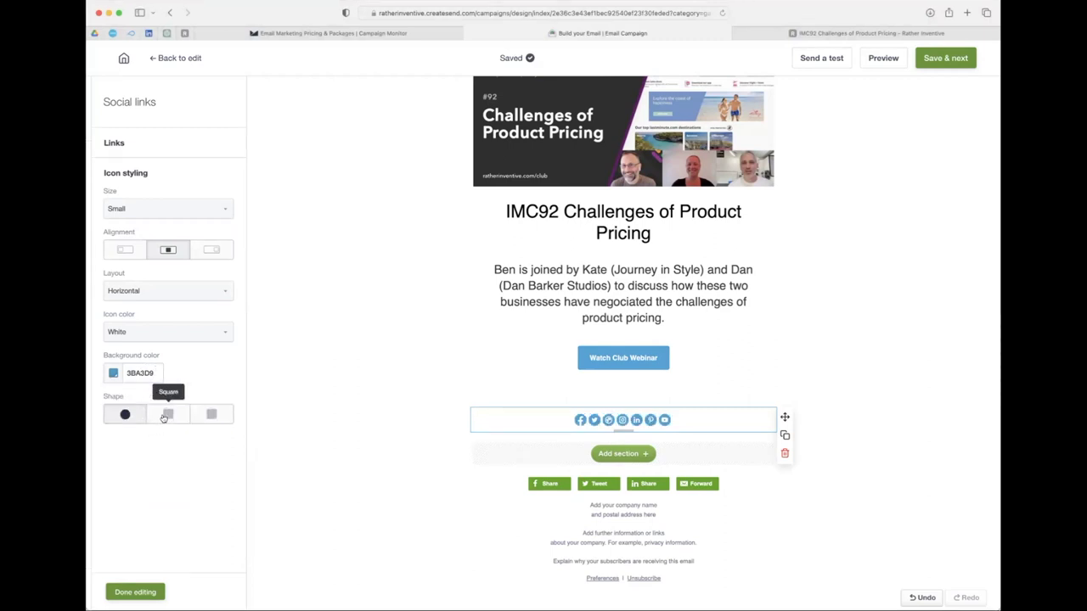
# Open the company's LinkedIn page from the article website's footer and paste its address as the email's LinkedIn social link.
pyautogui.click(133, 152)
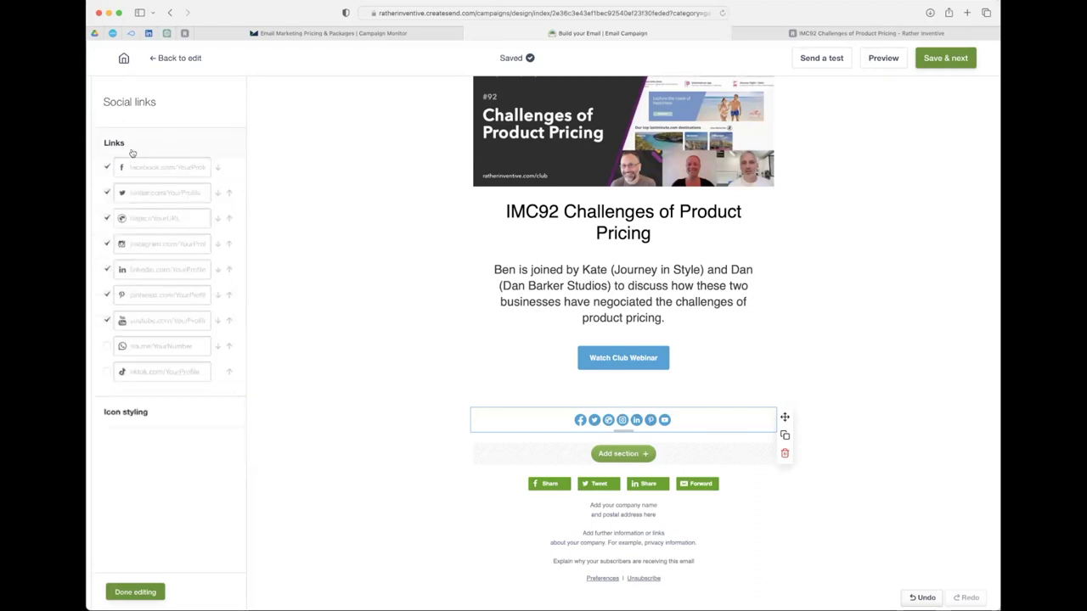
pyautogui.click(802, 33)
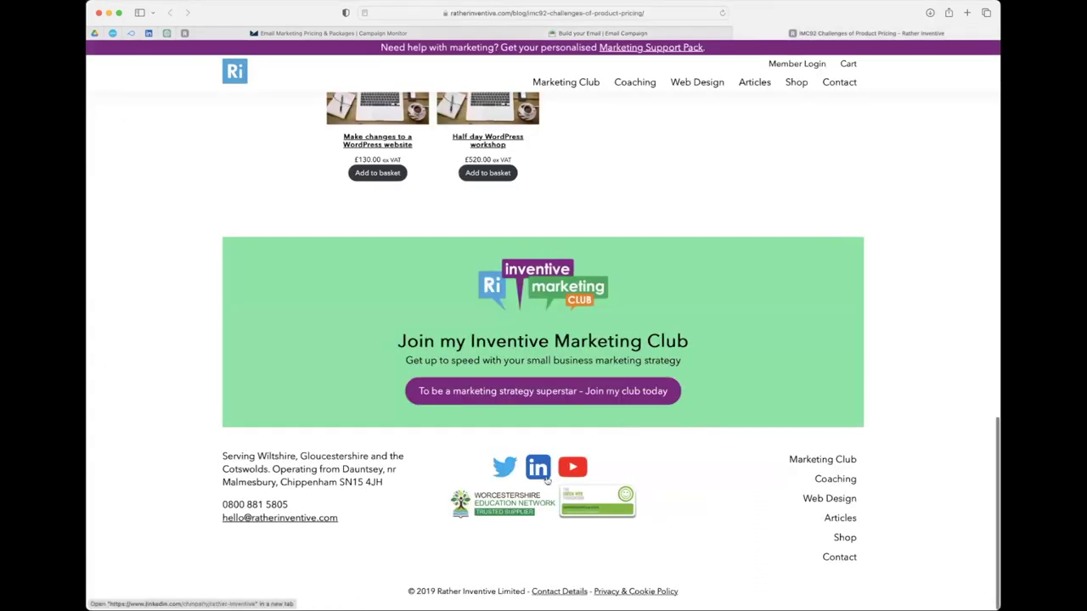
pyautogui.click(540, 469)
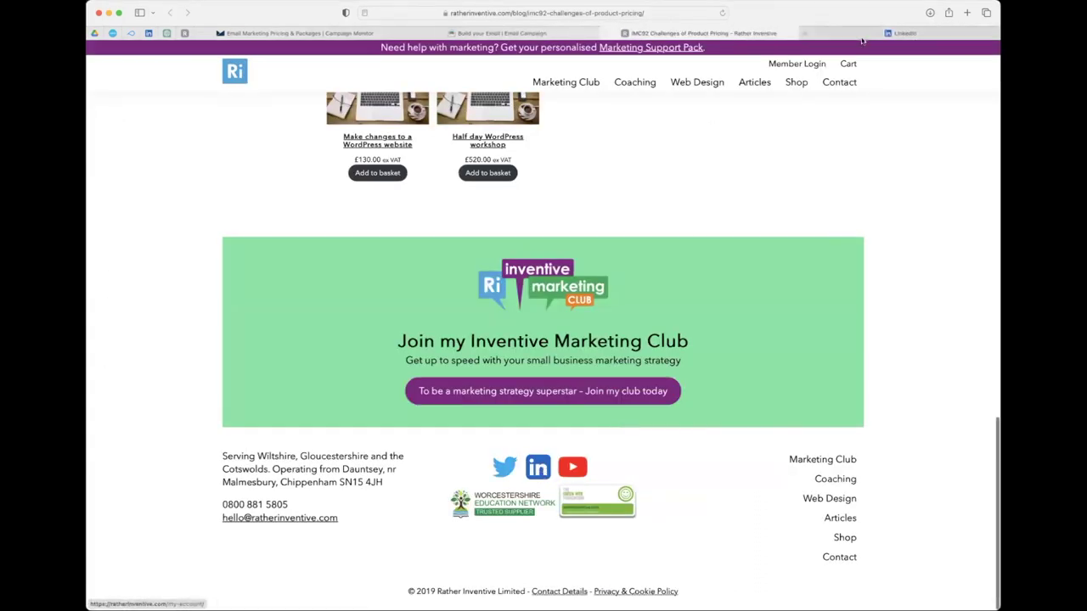
pyautogui.click(673, 14)
pyautogui.click(762, 32)
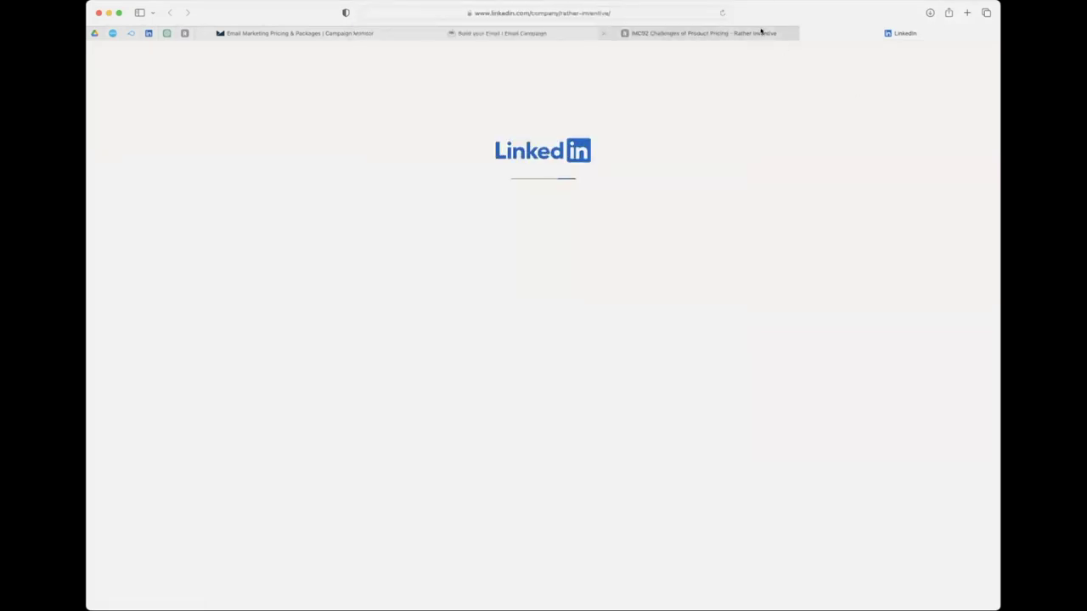
pyautogui.click(561, 33)
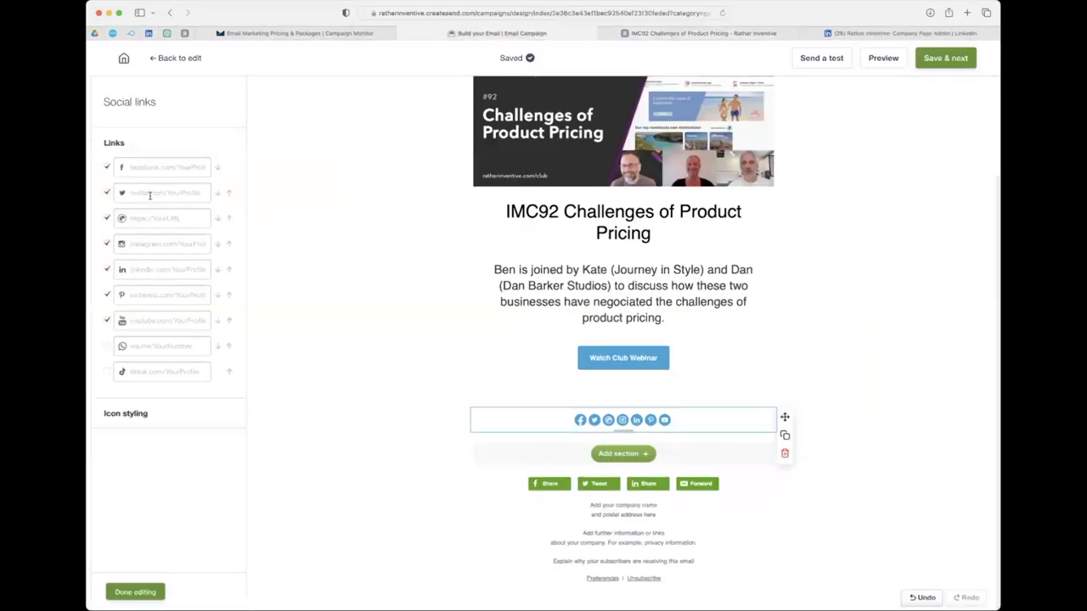
pyautogui.click(146, 269)
pyautogui.press('super+v')
pyautogui.click(866, 31)
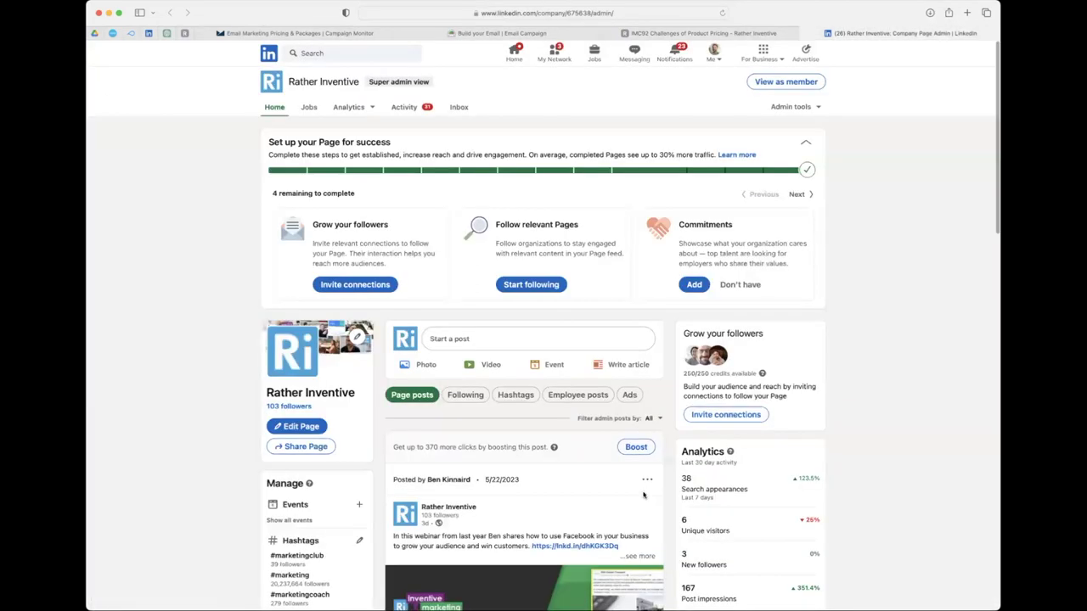
# Open the company's YouTube channel from the article website's footer and paste its address as the email's YouTube social link.
pyautogui.click(806, 34)
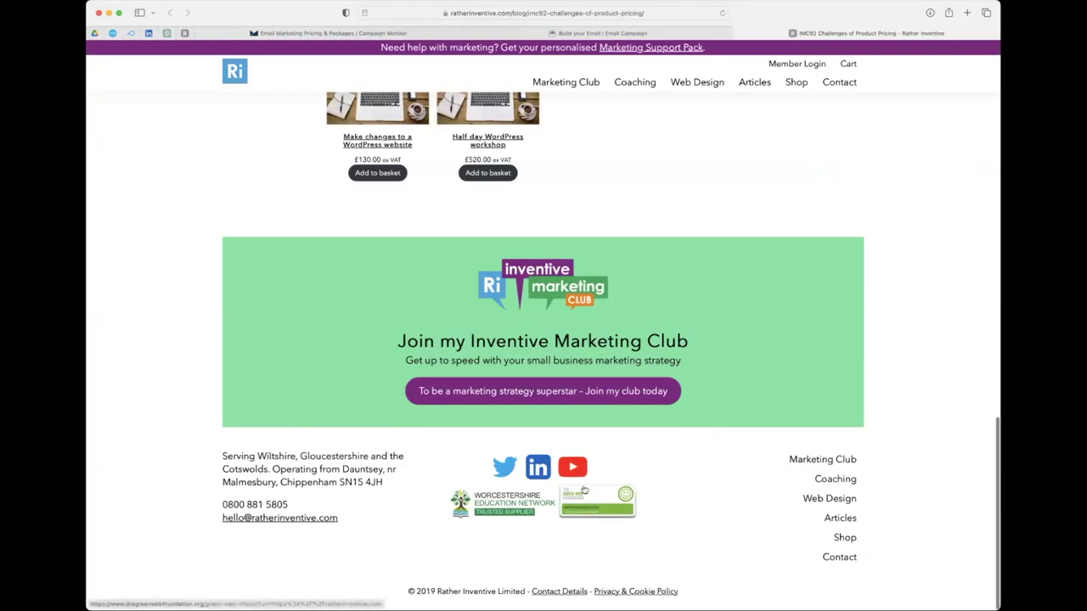
pyautogui.click(891, 33)
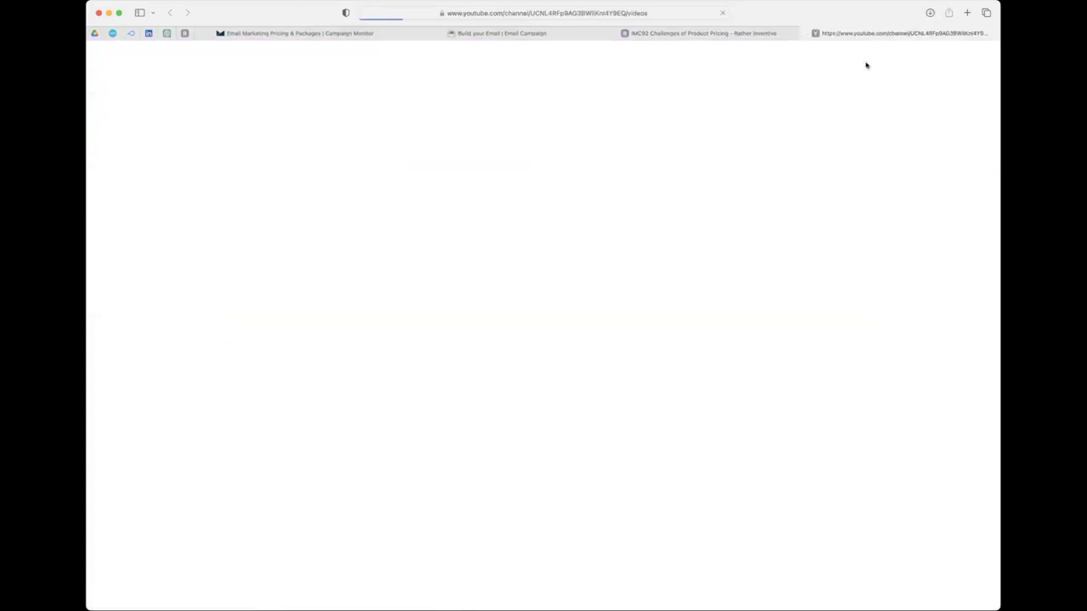
pyautogui.click(669, 14)
pyautogui.press('super+w')
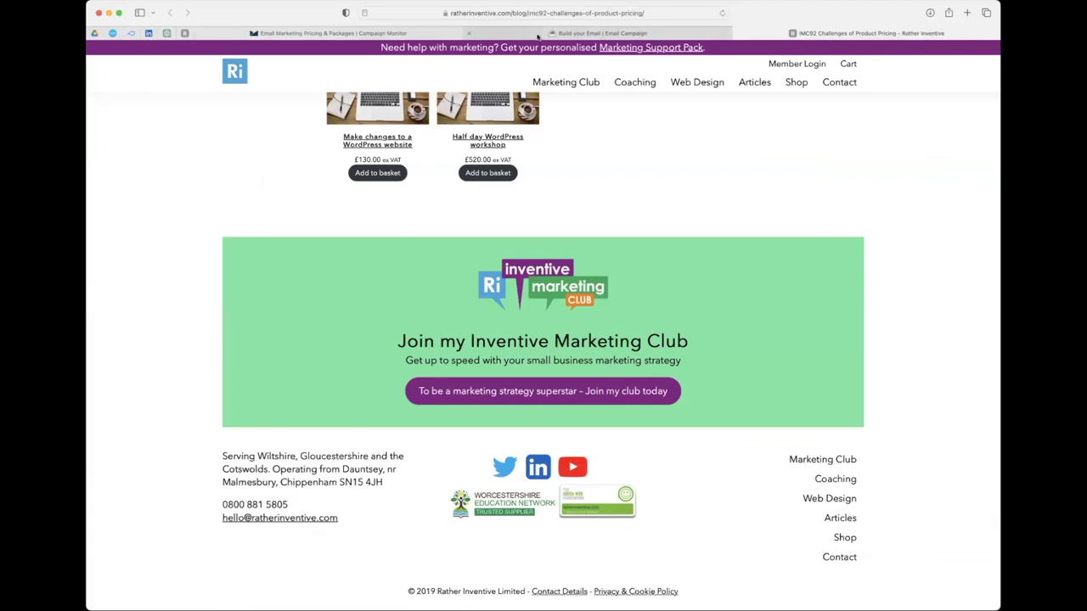
pyautogui.click(597, 33)
pyautogui.click(142, 320)
pyautogui.press('super+v')
# Turn off the Pinterest, Instagram, website URL, Twitter and Facebook entries of the email's social links.
pyautogui.click(107, 294)
pyautogui.click(107, 243)
pyautogui.click(106, 218)
pyautogui.click(106, 193)
pyautogui.click(107, 167)
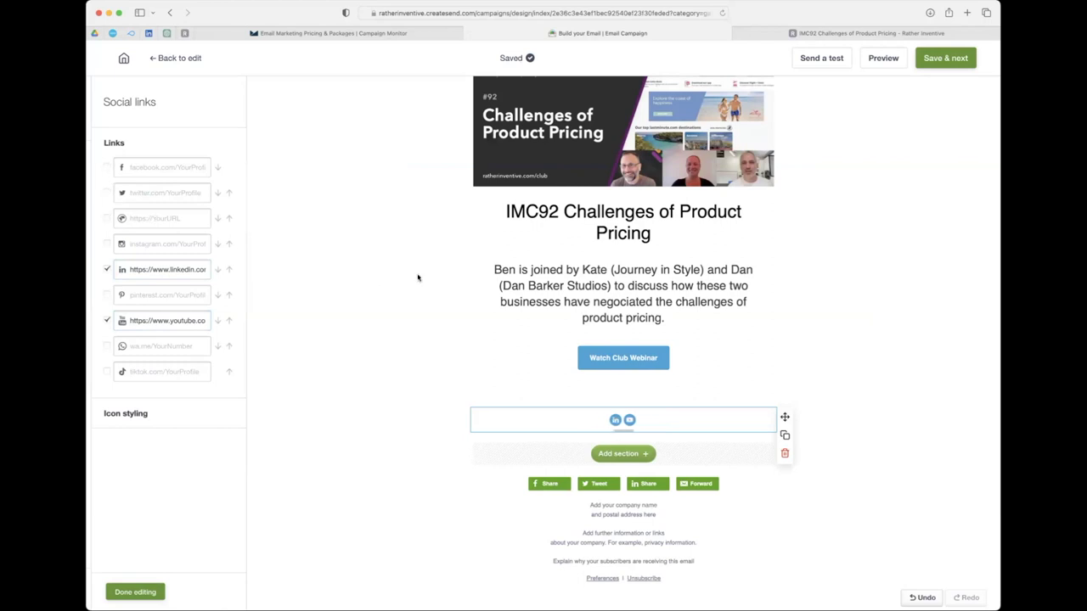
# Preview the email in desktop and mobile layouts down to the footer, and return to editing.
pyautogui.scroll(3, 808, 221)
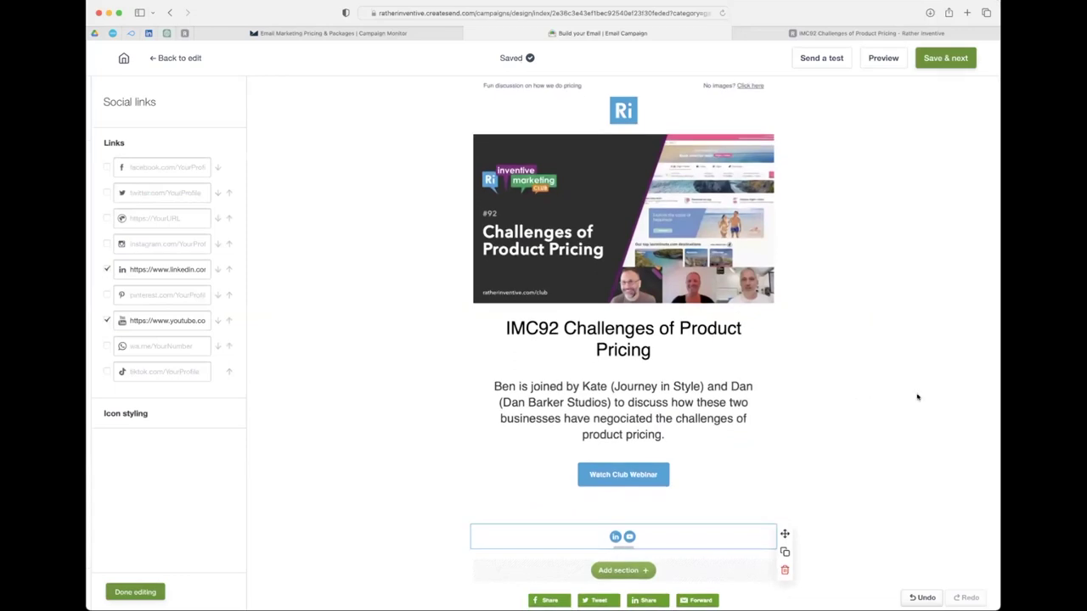
pyautogui.scroll(-1, 890, 396)
pyautogui.scroll(1, 890, 396)
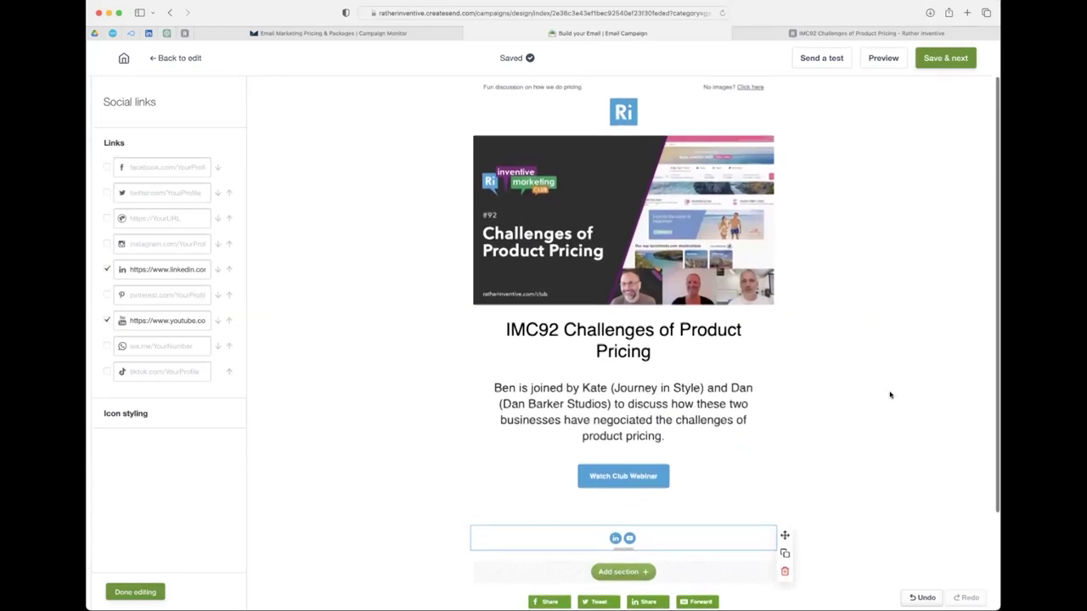
pyautogui.click(889, 58)
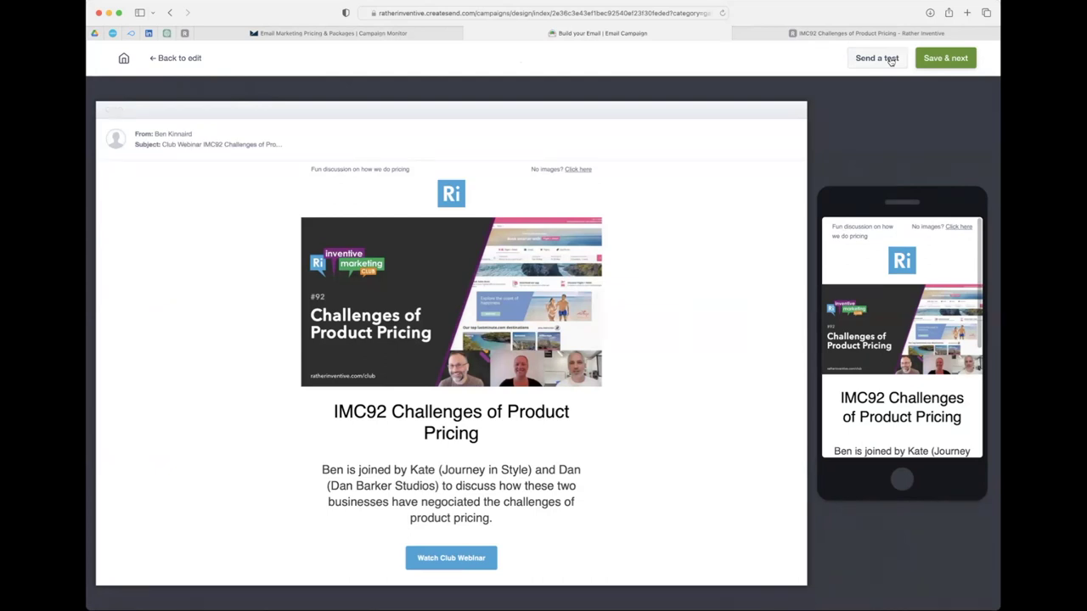
pyautogui.scroll(-5, 863, 315)
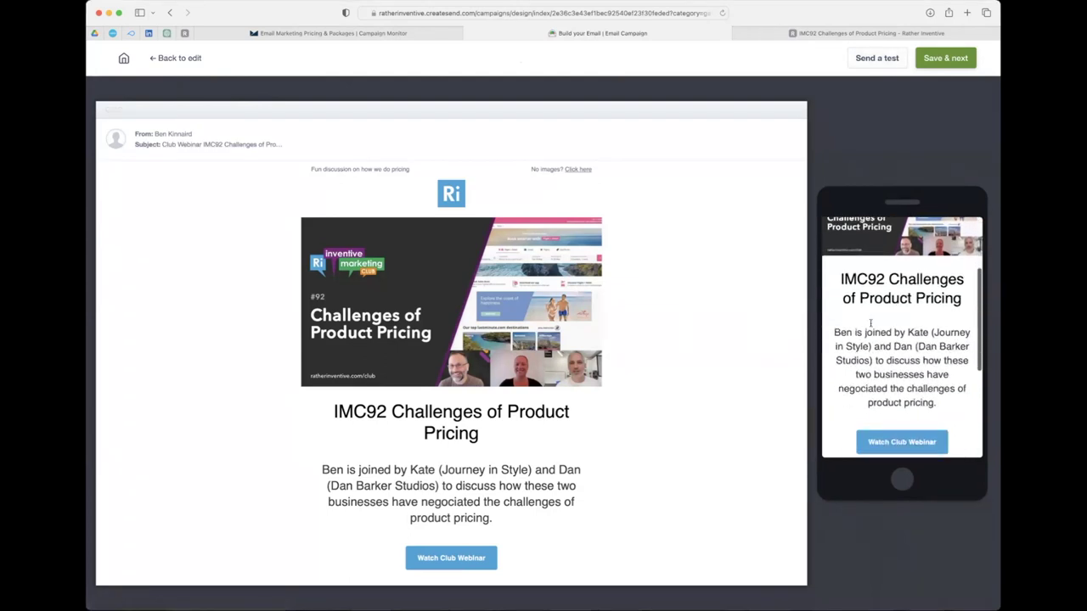
pyautogui.scroll(-5, 880, 357)
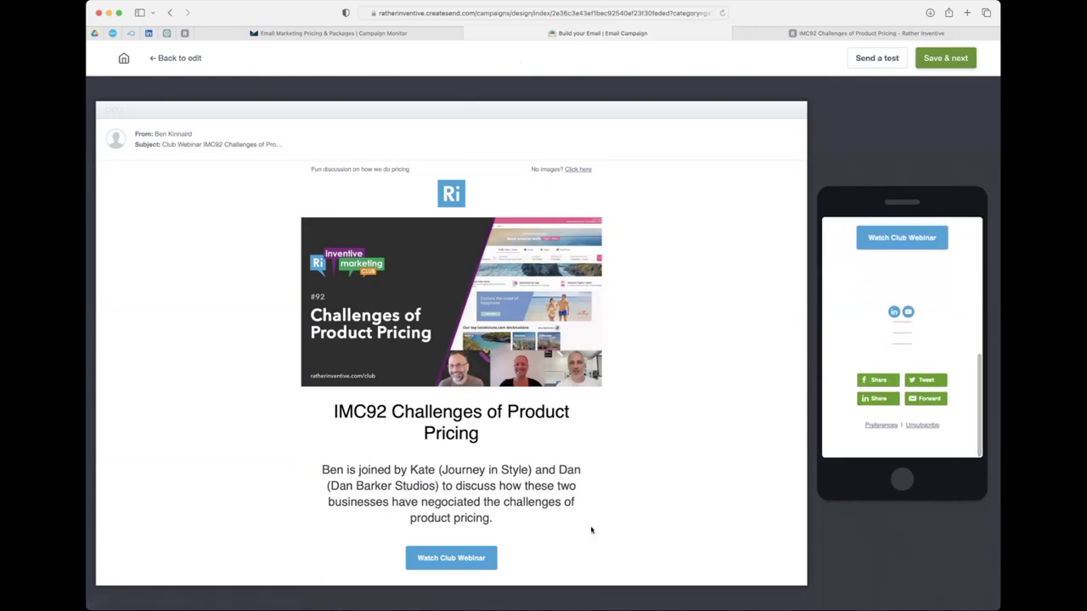
pyautogui.scroll(-5, 601, 531)
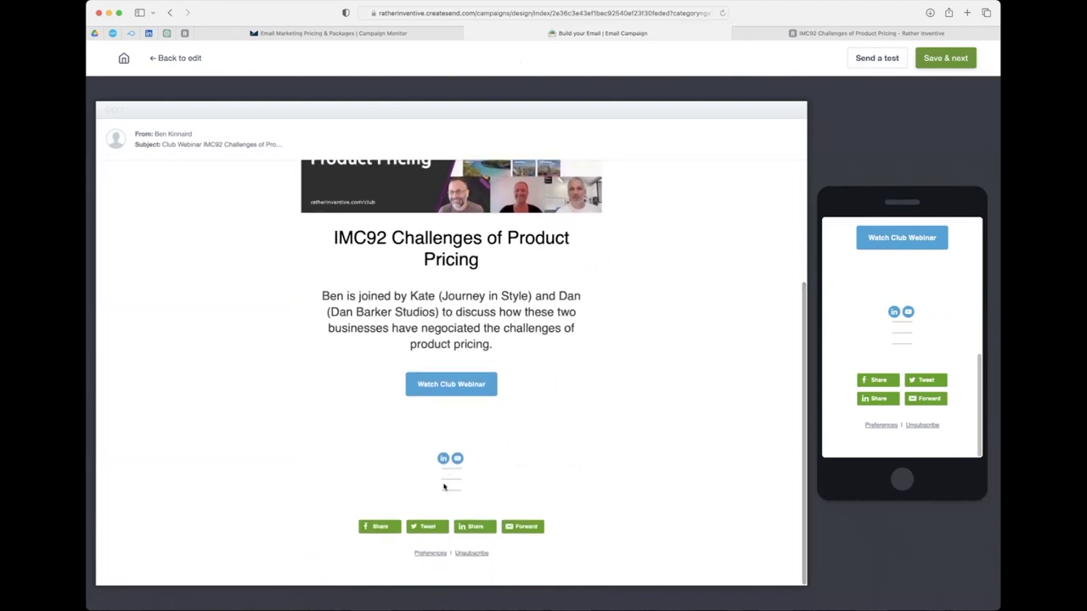
pyautogui.click(175, 58)
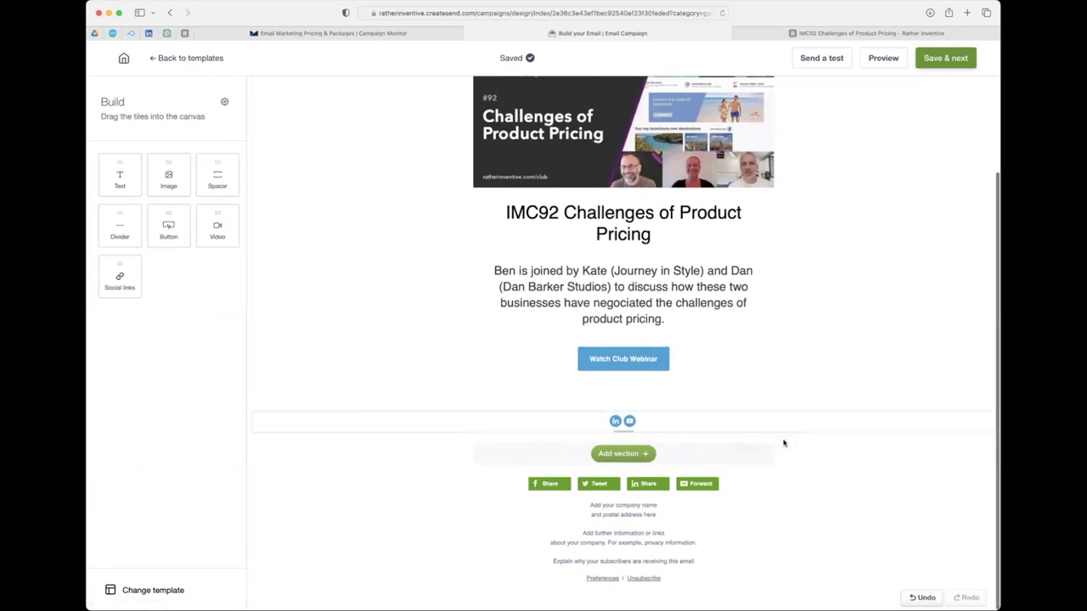
# Add a text block containing "h" below the social link icons.
pyautogui.click(628, 428)
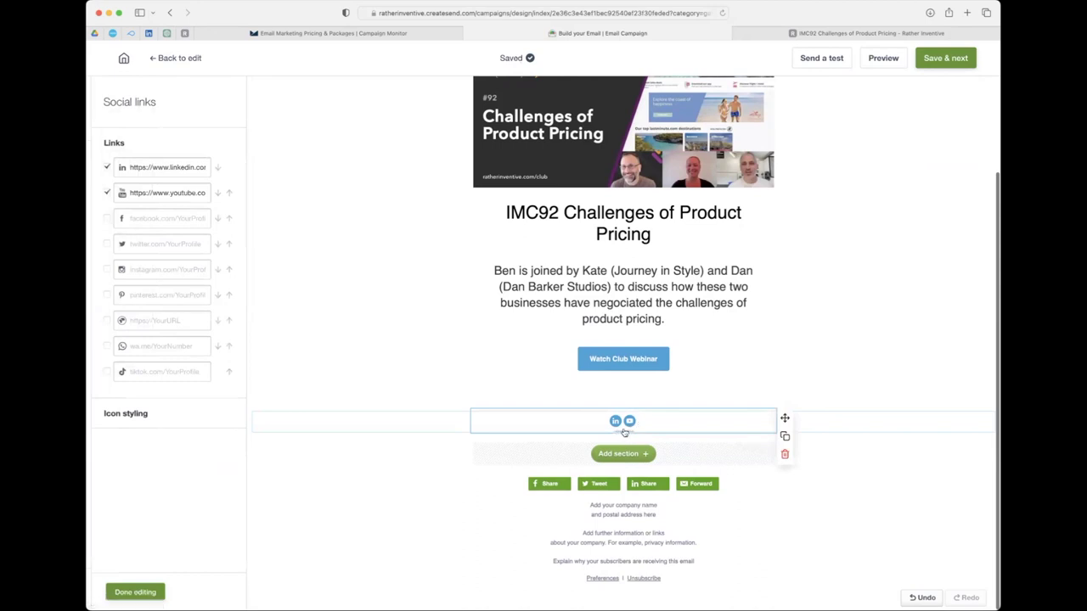
pyautogui.click(332, 328)
pyautogui.moveTo(120, 174); pyautogui.dragTo(625, 437)
pyautogui.moveTo(787, 555)
pyautogui.mouseDown()
pyautogui.moveTo(777, 537)
pyautogui.moveTo(769, 546)
pyautogui.mouseUp()
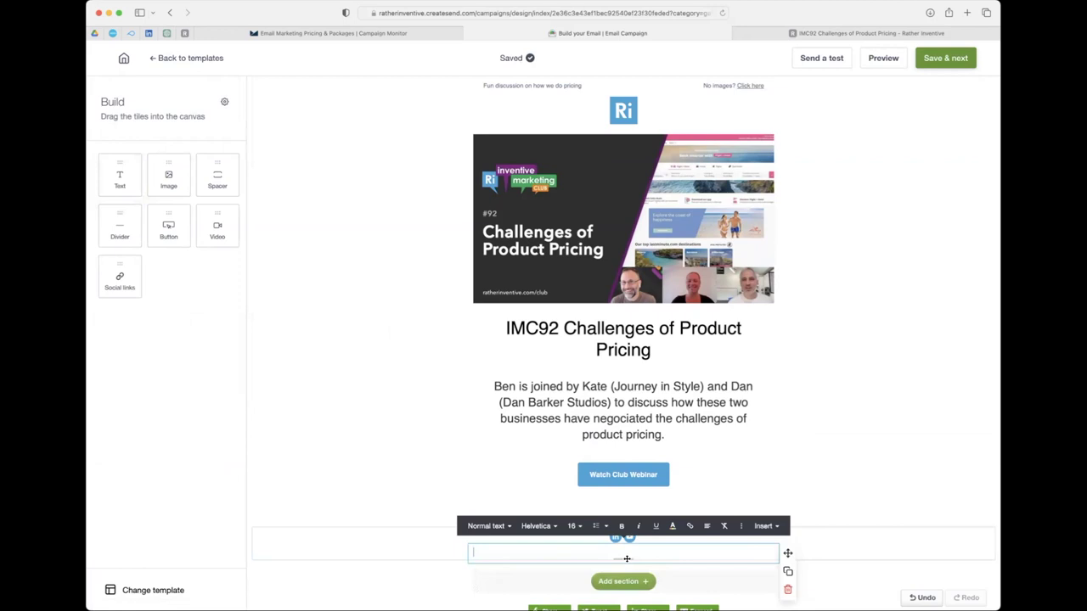
pyautogui.click(881, 514)
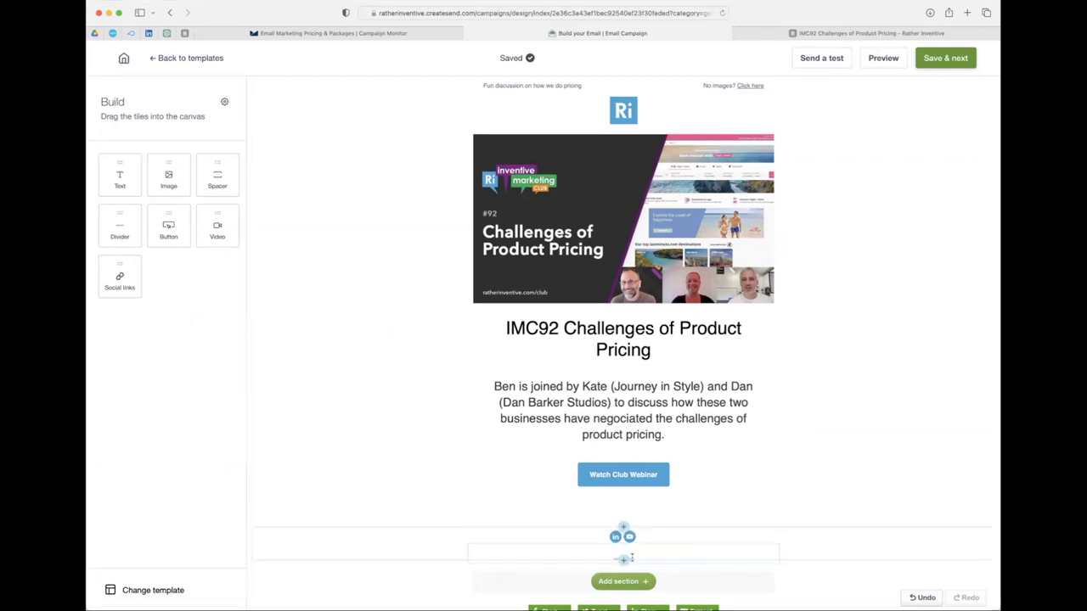
pyautogui.click(628, 559)
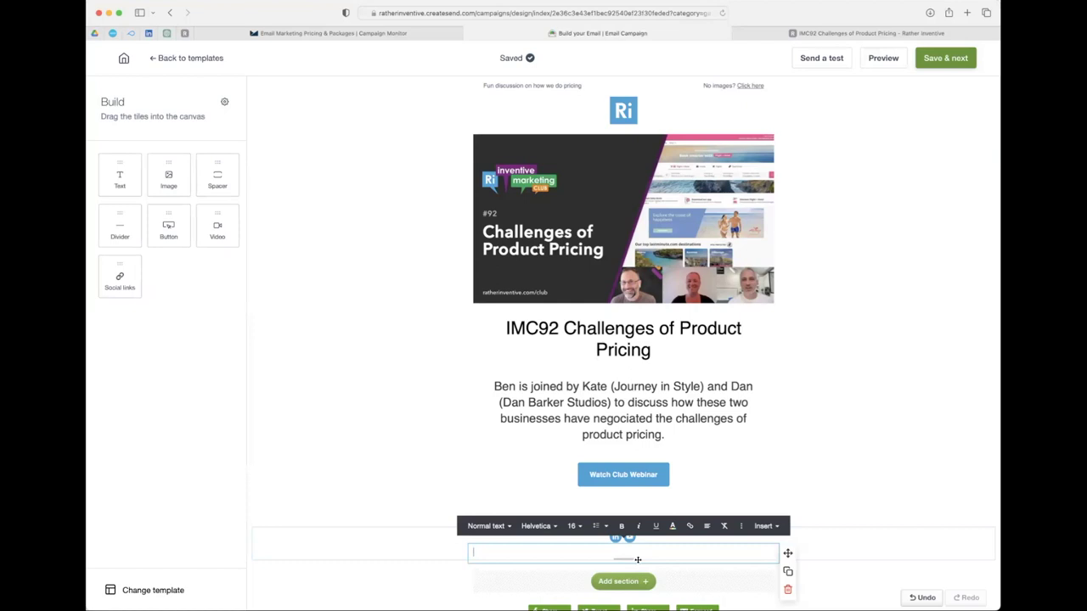
pyautogui.moveTo(623, 560)
pyautogui.mouseDown()
pyautogui.moveTo(642, 570)
pyautogui.moveTo(630, 555)
pyautogui.mouseUp()
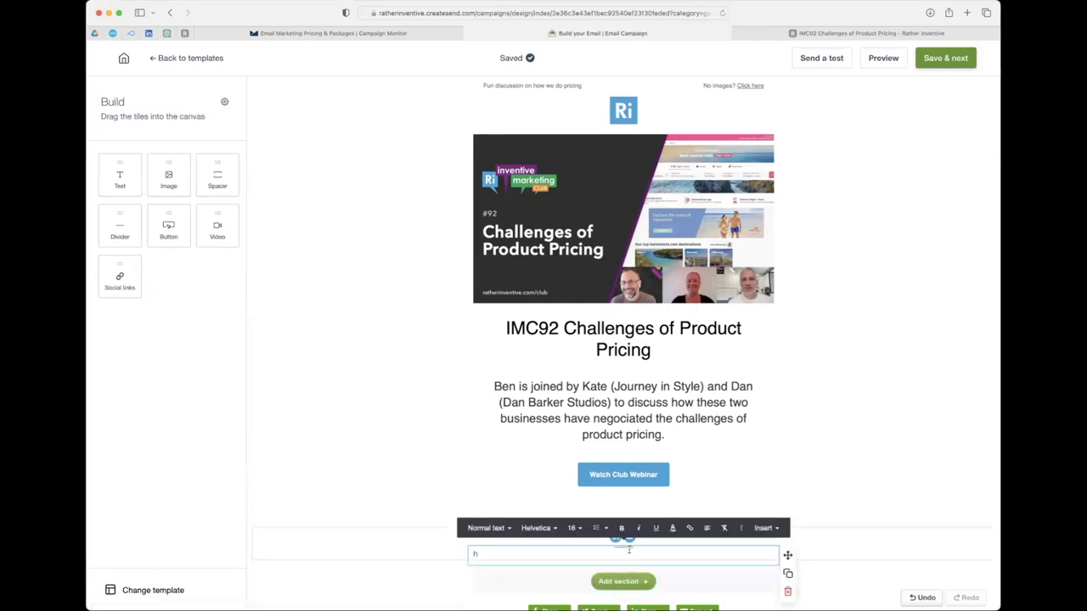
pyautogui.click(827, 538)
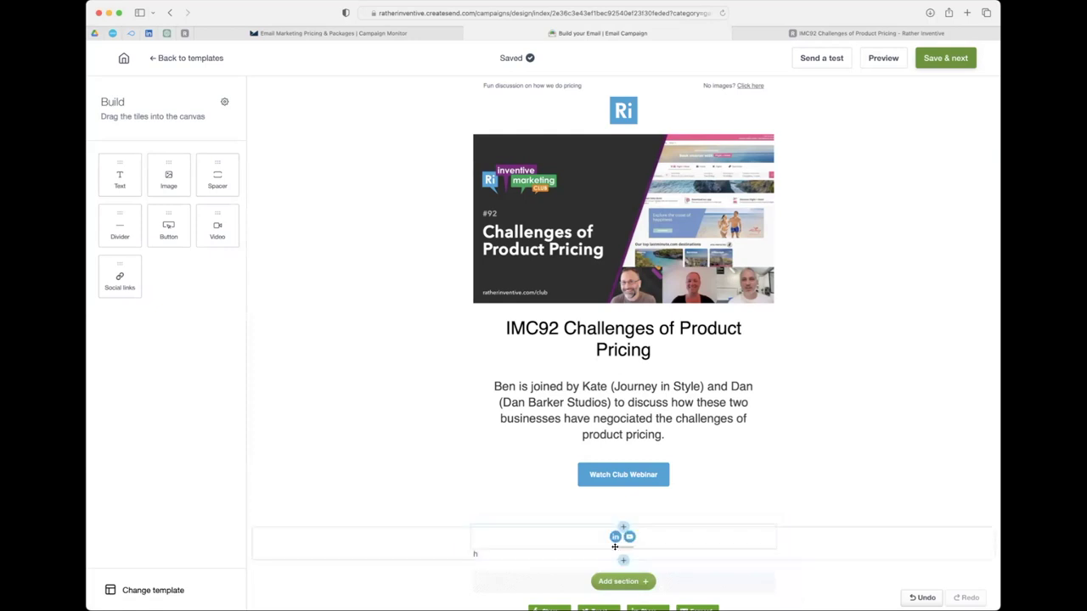
# Try a spacer below the social link icons and delete it.
pyautogui.moveTo(215, 176); pyautogui.dragTo(586, 550)
pyautogui.moveTo(217, 174); pyautogui.dragTo(655, 532)
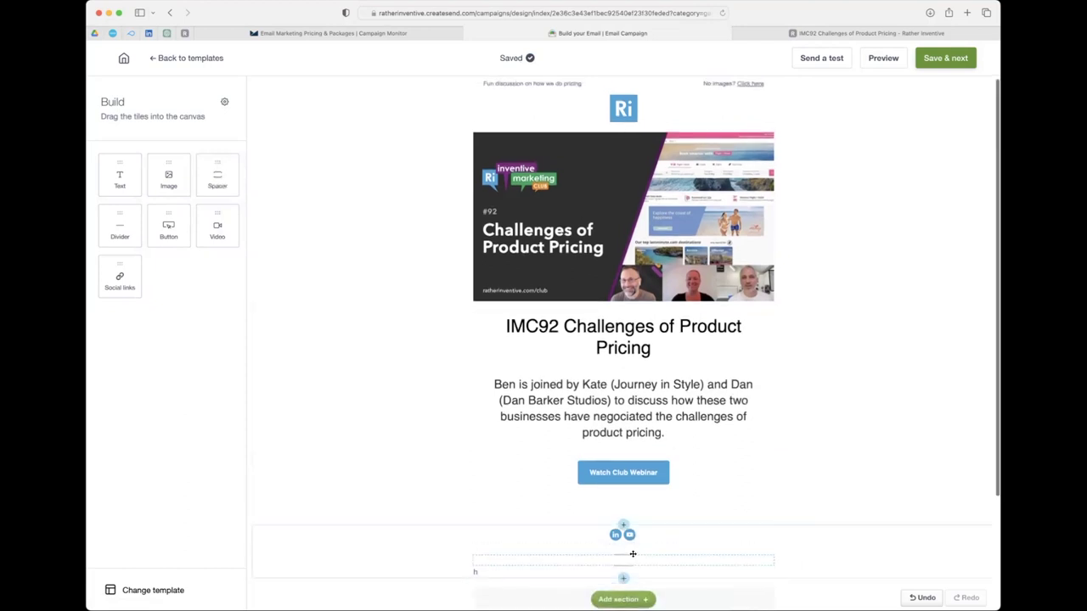
pyautogui.click(632, 554)
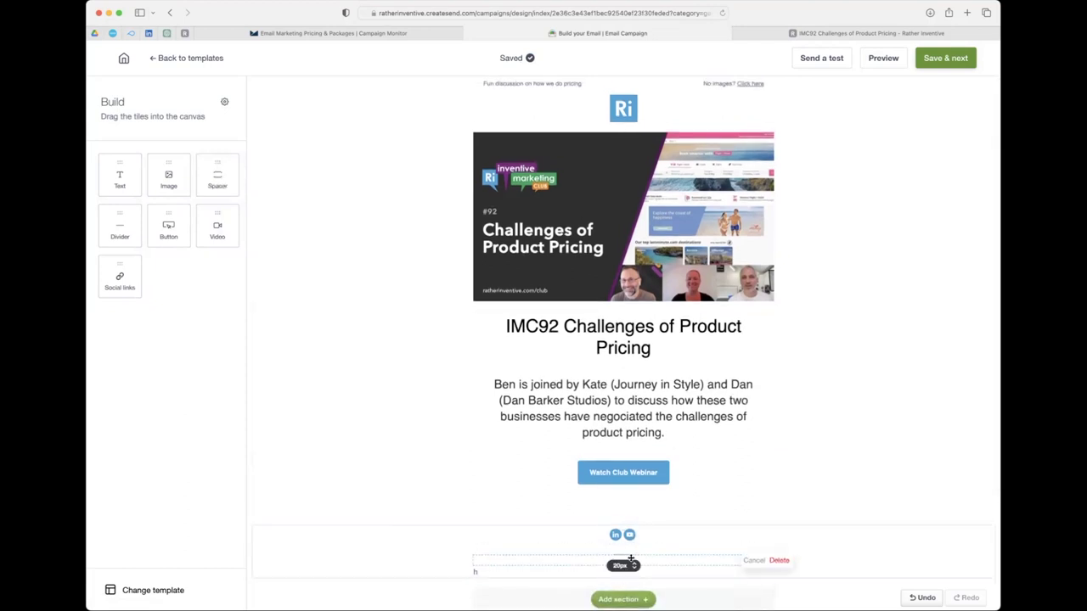
pyautogui.click(779, 561)
# Delete the text block and the leftover thin blocks below the social link icons.
pyautogui.click(623, 559)
pyautogui.click(787, 598)
pyautogui.click(782, 563)
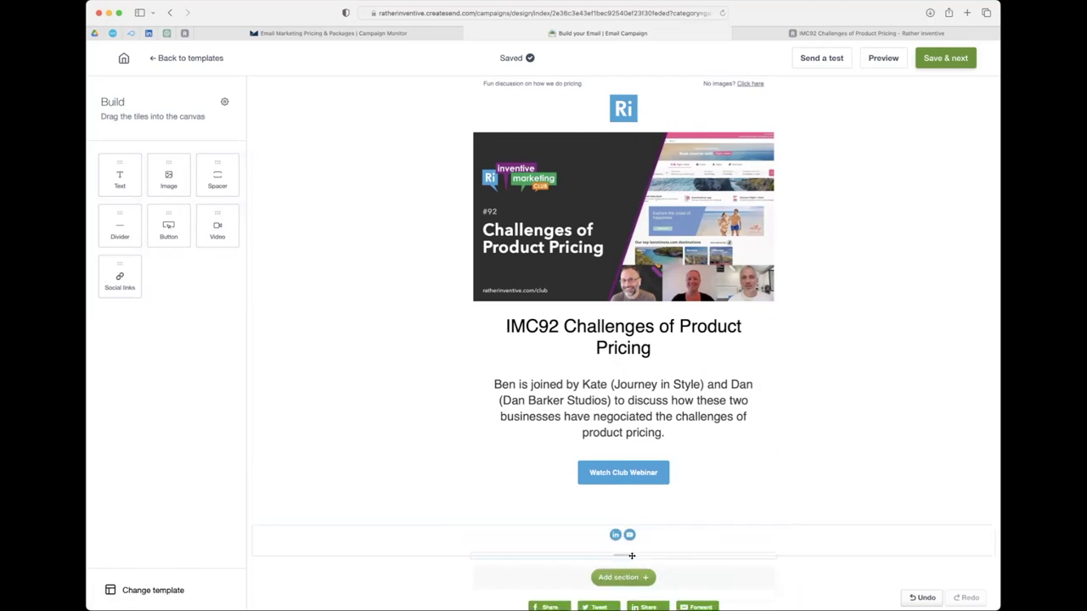
pyautogui.click(628, 556)
pyautogui.click(786, 597)
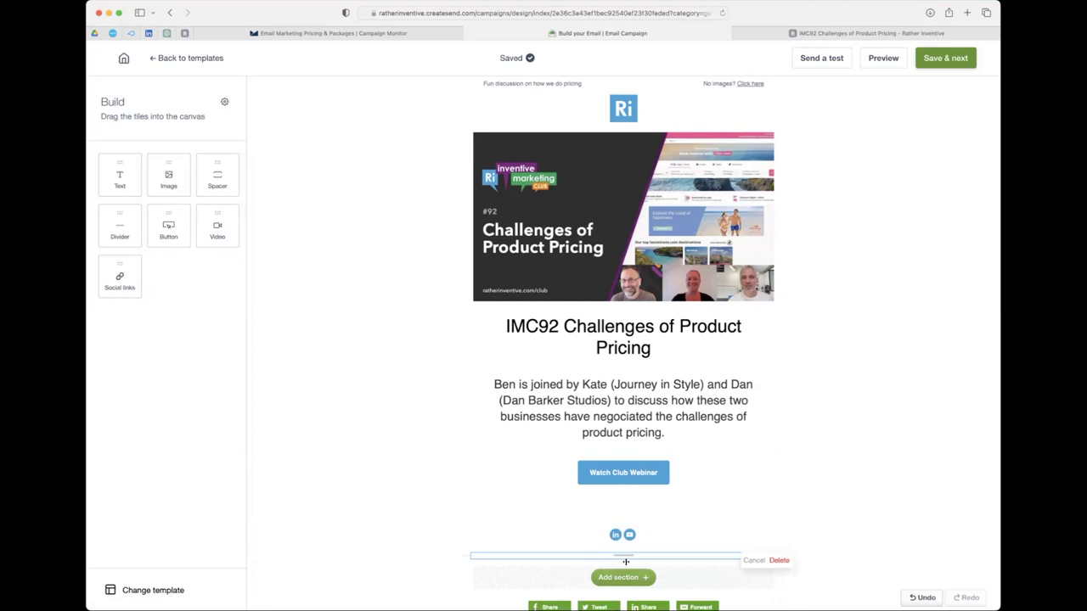
pyautogui.click(779, 562)
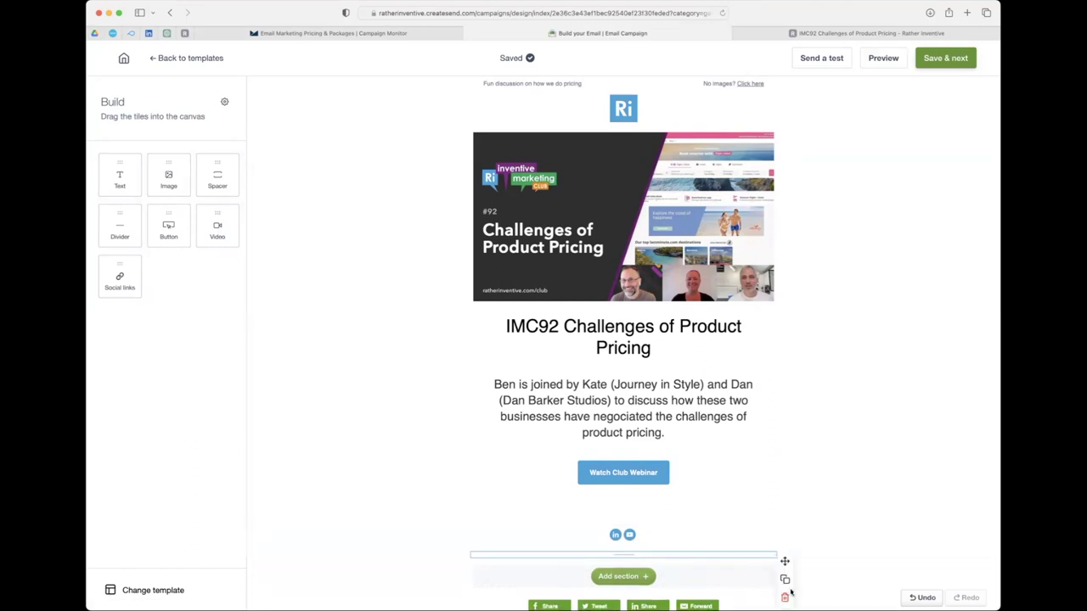
pyautogui.click(785, 597)
pyautogui.click(778, 560)
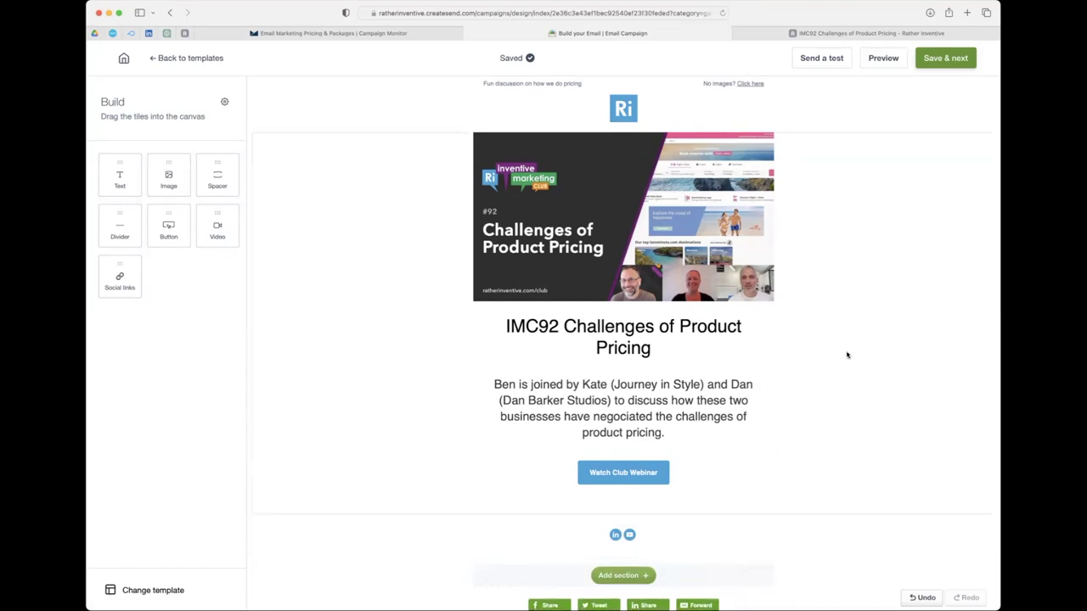
# Preview the desktop and mobile versions of the email from header to footer, checking the area below the social icons.
pyautogui.click(890, 59)
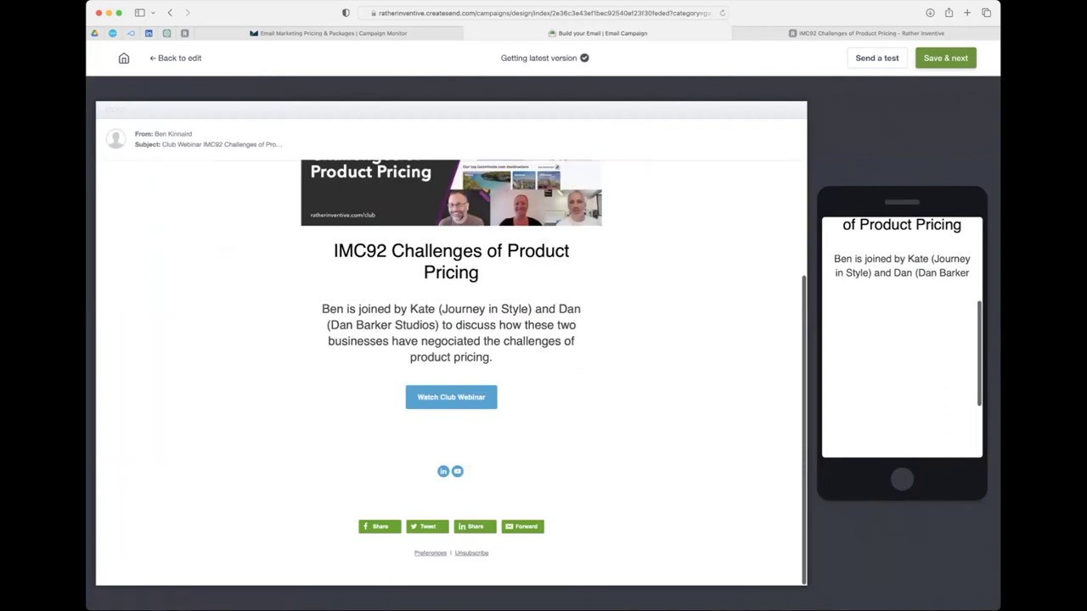
pyautogui.scroll(5, 921, 374)
pyautogui.scroll(-3, 929, 409)
pyautogui.scroll(-5, 929, 409)
pyautogui.scroll(10, 929, 406)
pyautogui.click(180, 59)
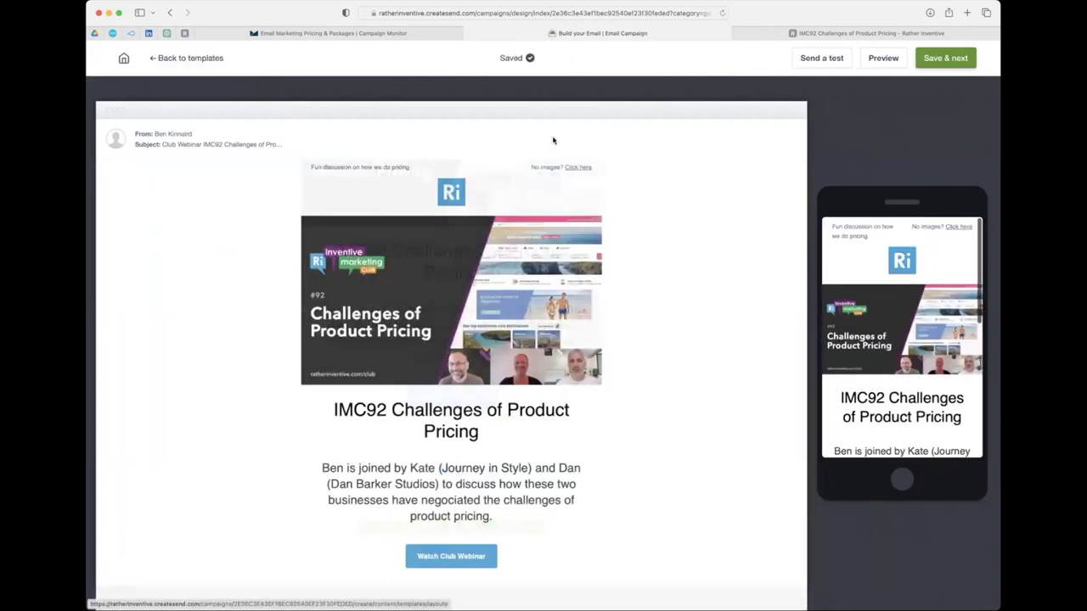
# Look at the test email form without sending, and save the email design to continue to the campaign checklist.
pyautogui.click(820, 59)
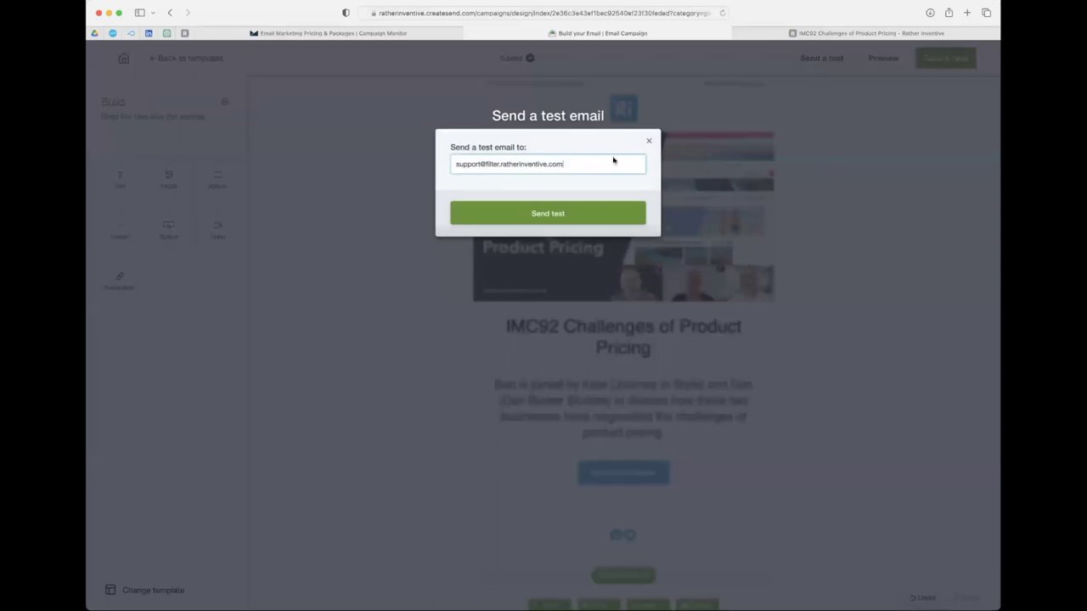
pyautogui.click(649, 143)
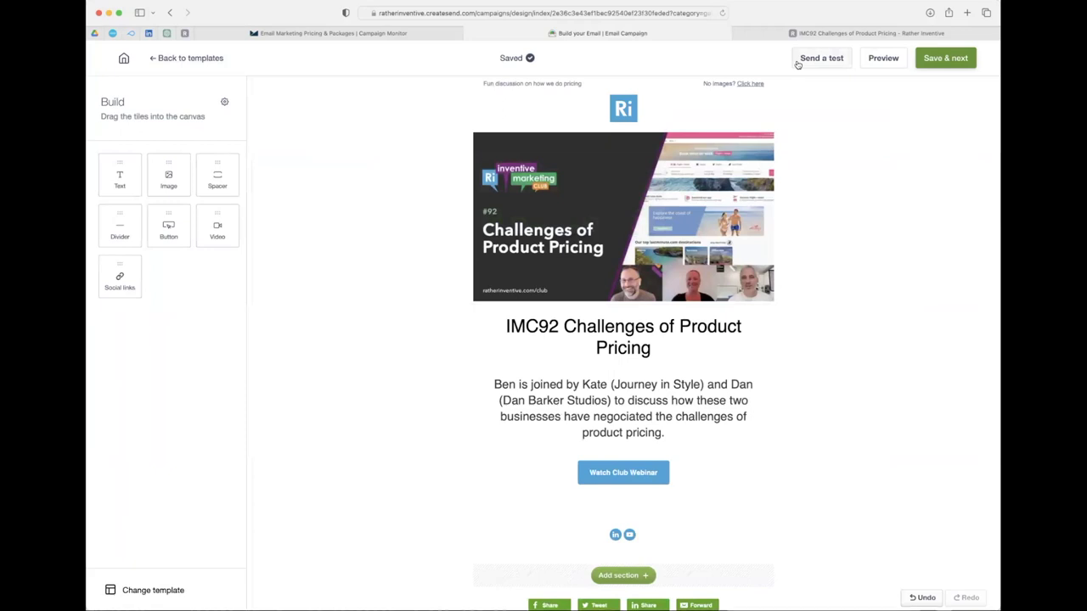
pyautogui.click(962, 61)
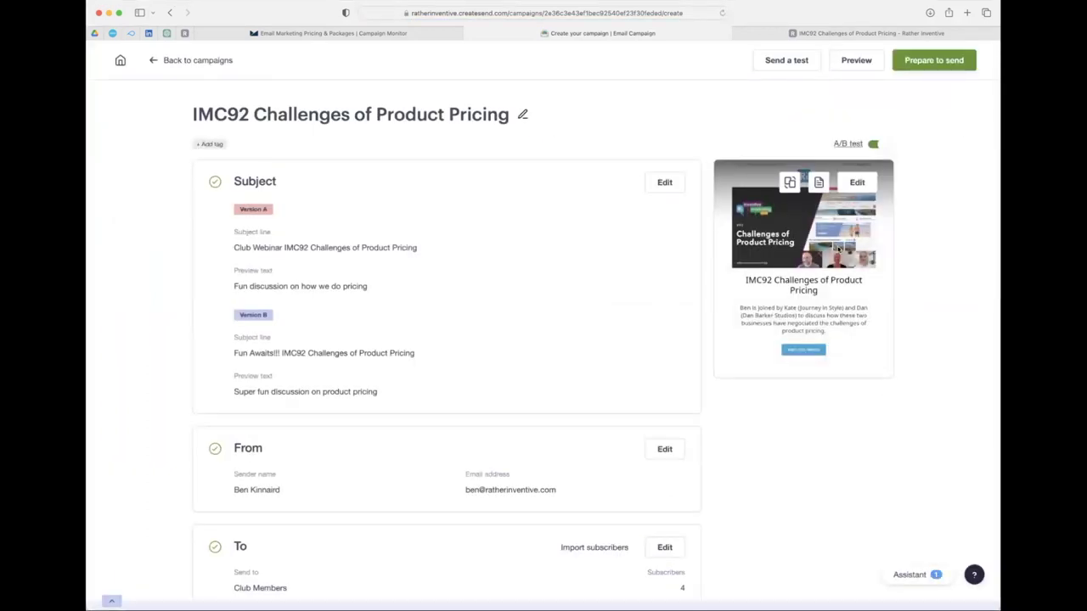
# Reopen the email design from the campaign checklist and save it again.
pyautogui.click(858, 184)
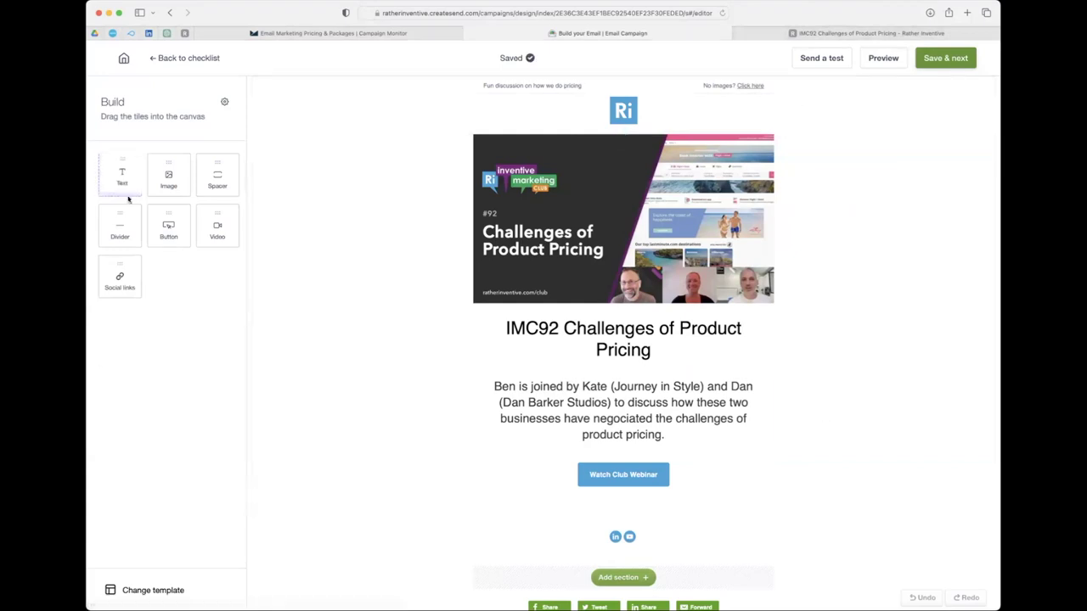
pyautogui.click(633, 468)
pyautogui.click(961, 58)
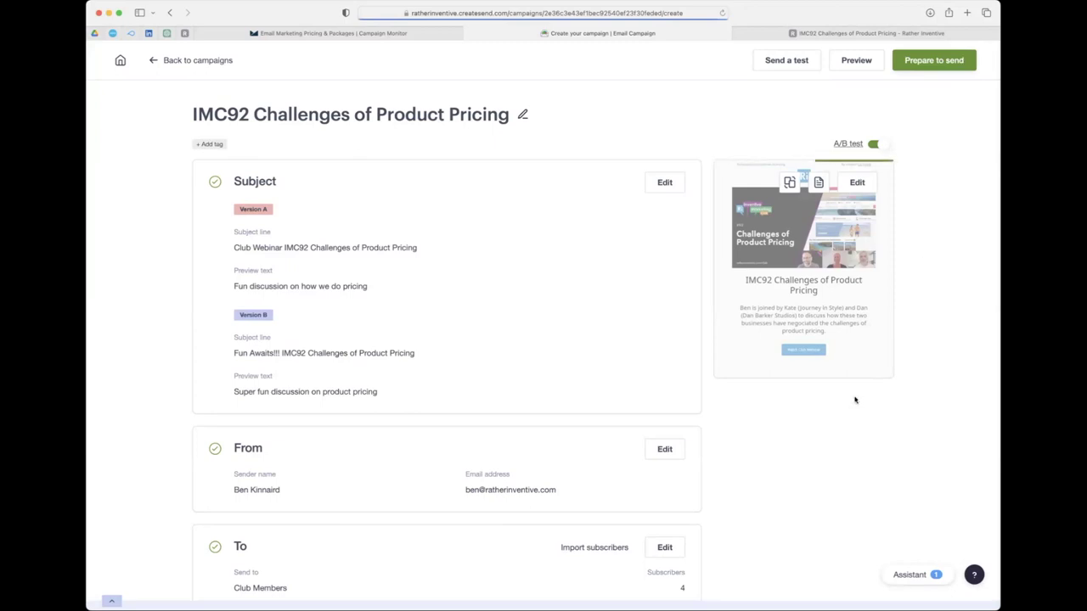
# Review the campaign checklist and the A/B test group options for sending, and cancel without continuing.
pyautogui.scroll(-2, 849, 382)
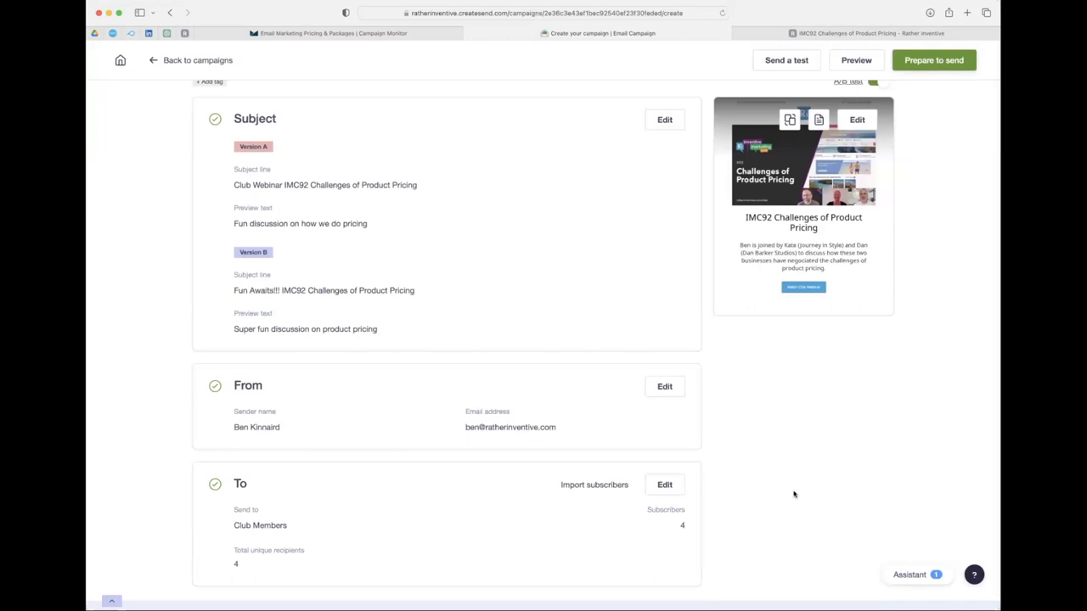
pyautogui.click(928, 64)
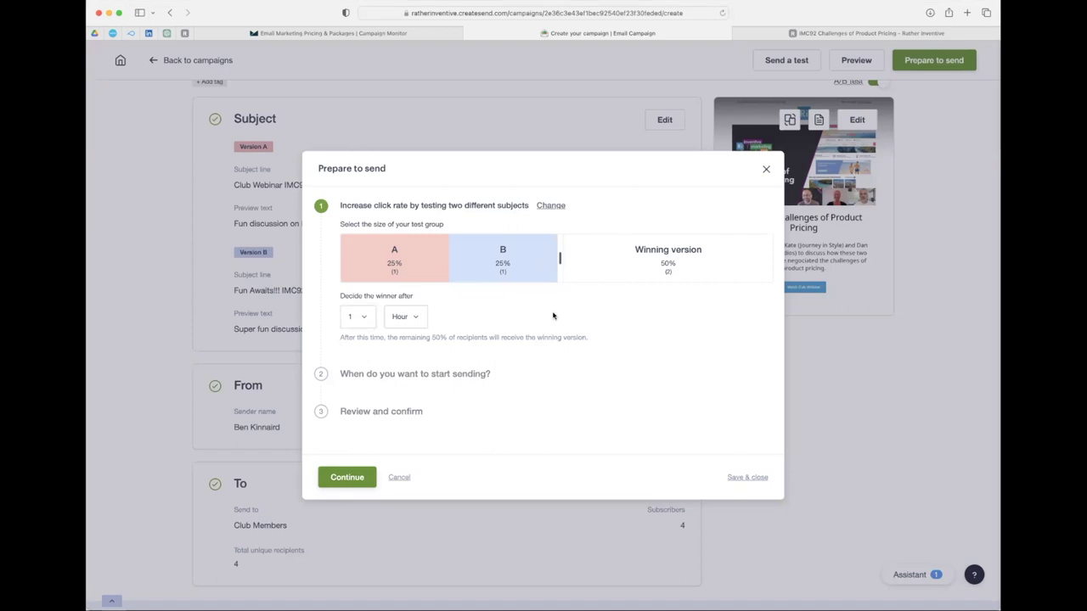
pyautogui.click(404, 479)
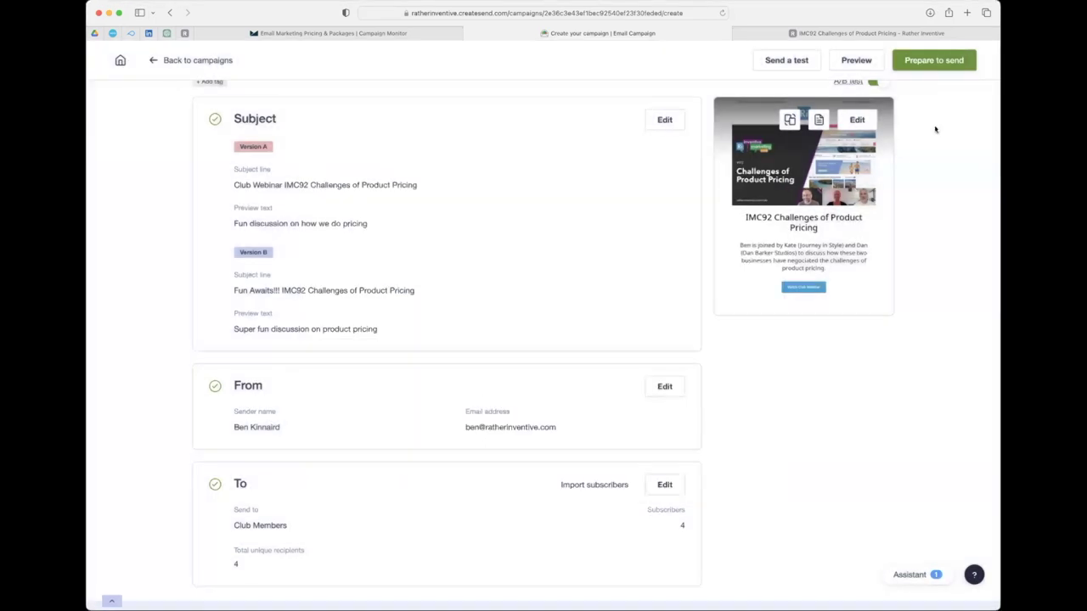
# Turn off the campaign's A/B test and discard subject version B.
pyautogui.scroll(2, 934, 129)
pyautogui.click(876, 144)
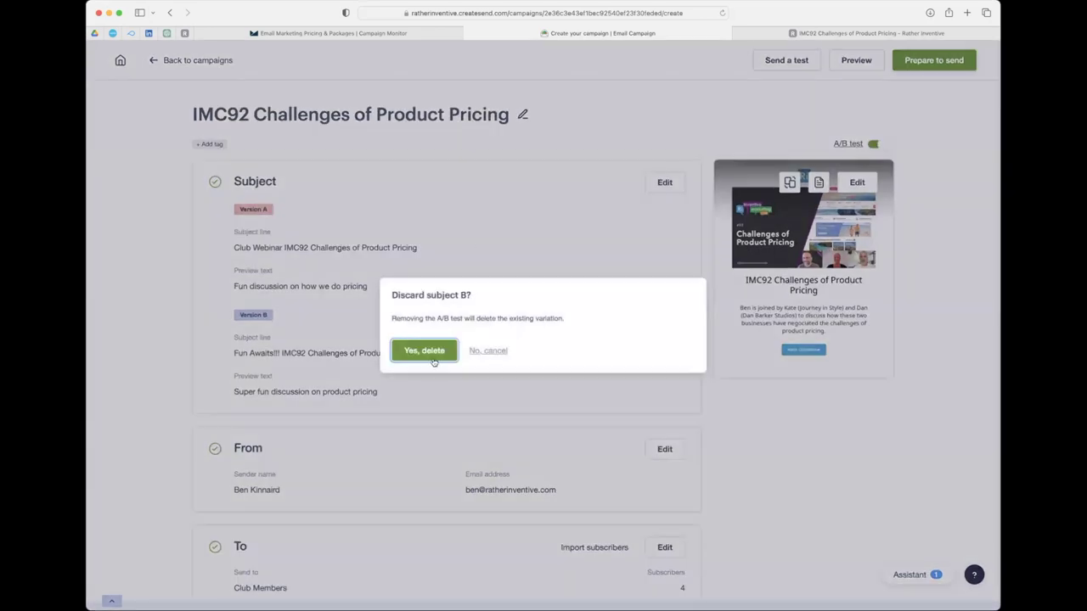
pyautogui.click(319, 419)
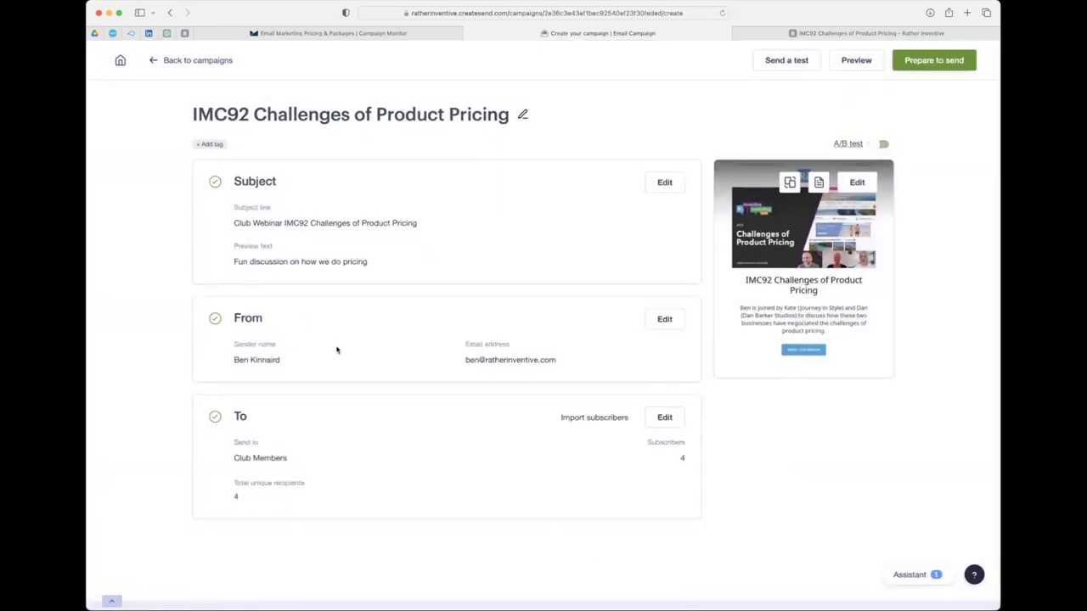
# Prepare the campaign for sending, look at the scheduling option, and choose immediate delivery to continue to the final review.
pyautogui.moveTo(239, 219); pyautogui.dragTo(418, 223)
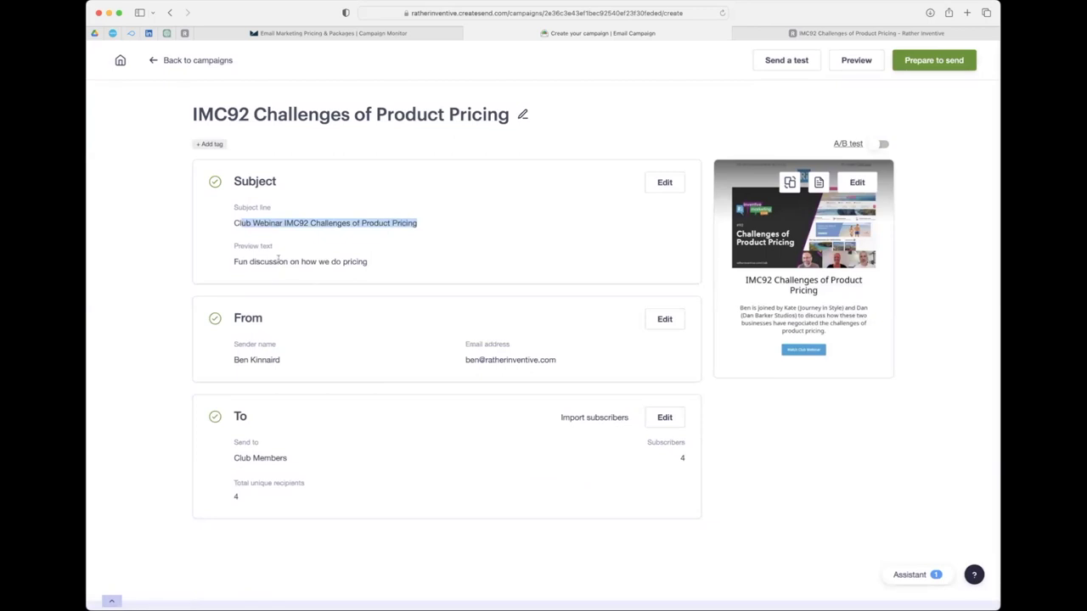
pyautogui.click(242, 261)
pyautogui.click(929, 62)
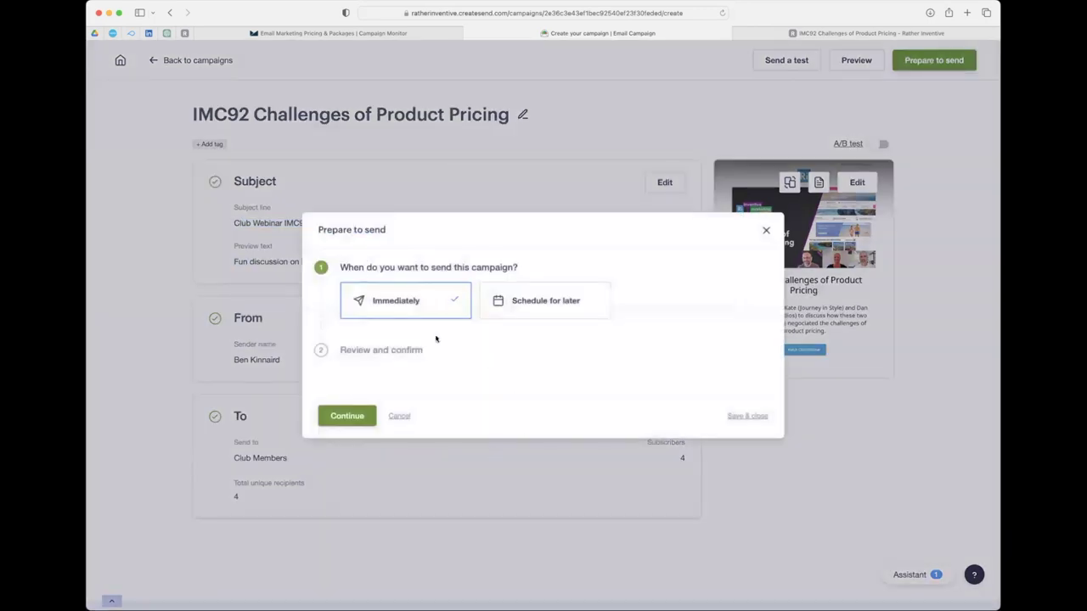
pyautogui.click(556, 312)
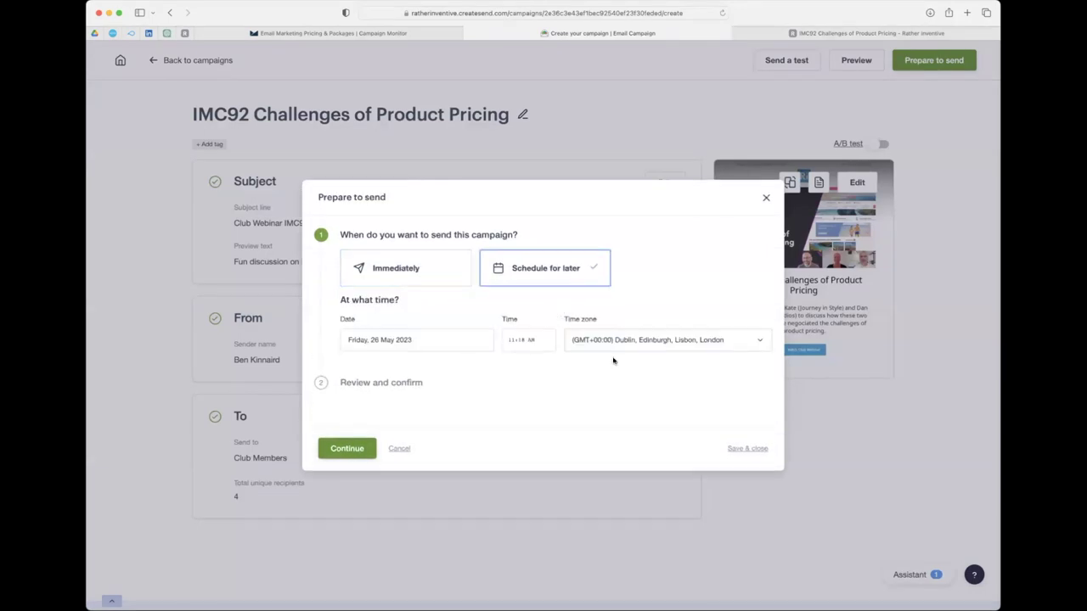
pyautogui.click(376, 270)
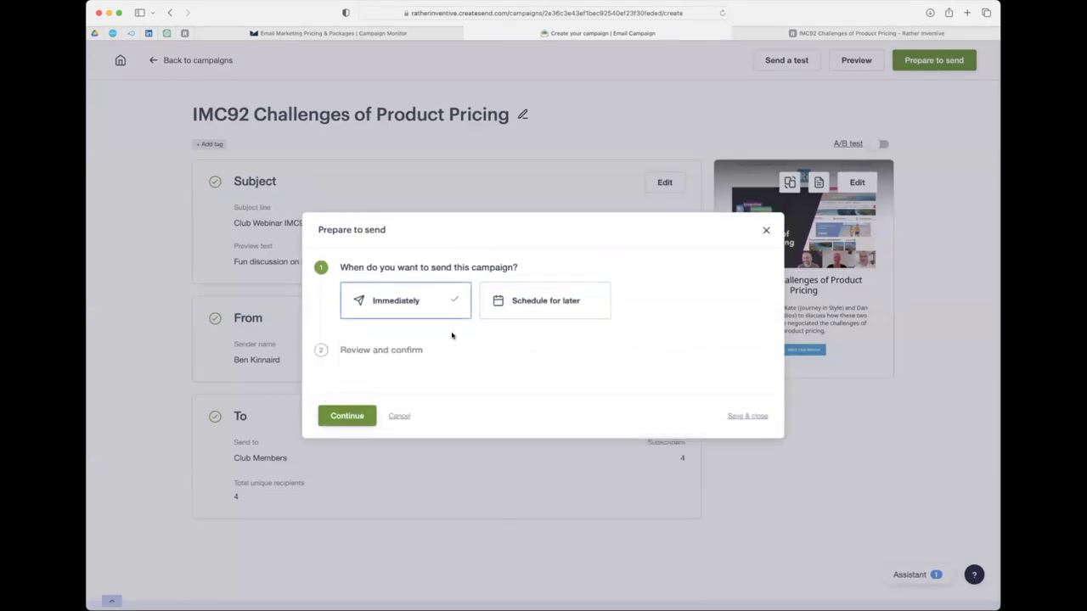
pyautogui.click(348, 417)
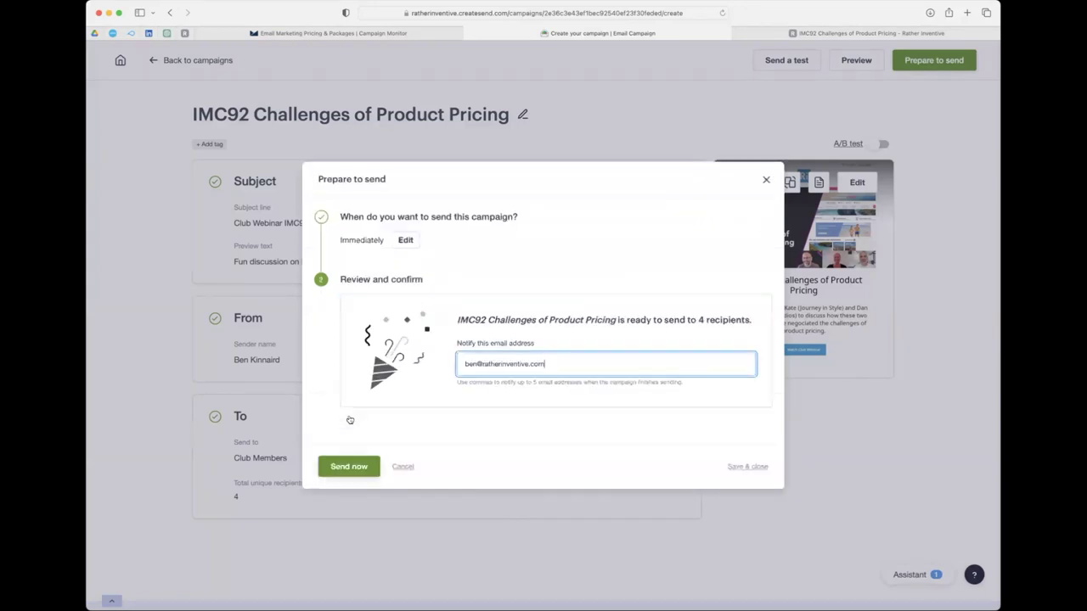
# Send the campaign now, keeping the notification email address as filled in, and dismiss the payment plan offer.
pyautogui.moveTo(464, 363); pyautogui.dragTo(708, 371)
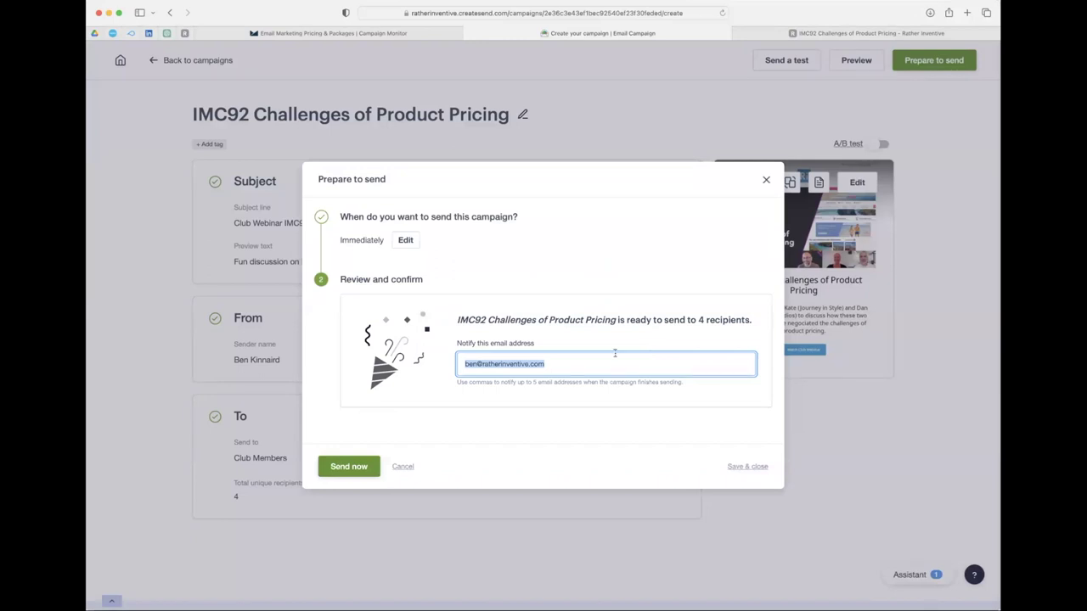
pyautogui.click(343, 468)
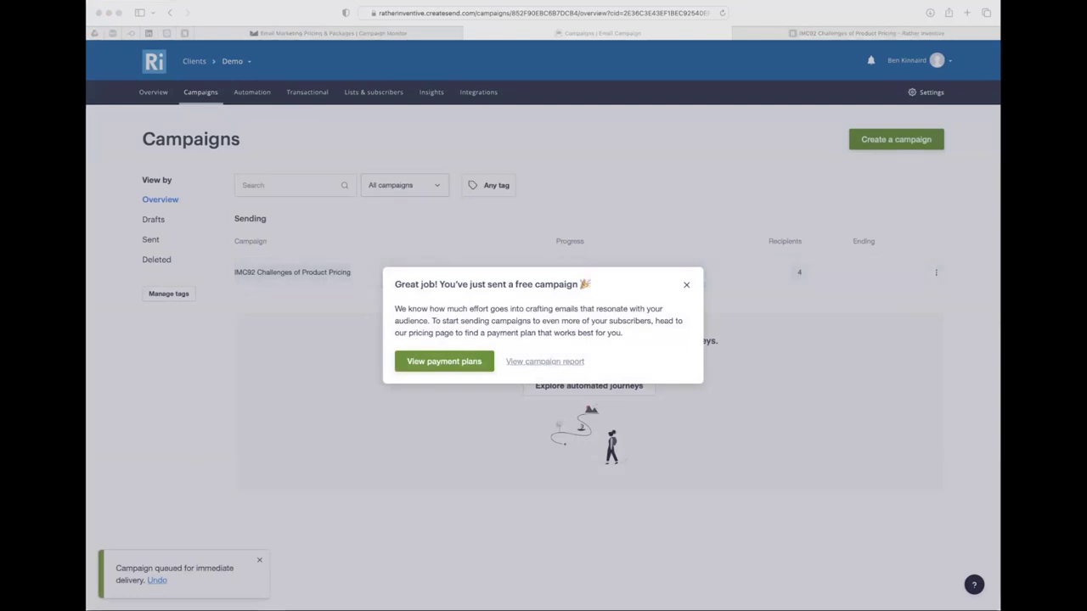
pyautogui.click(467, 574)
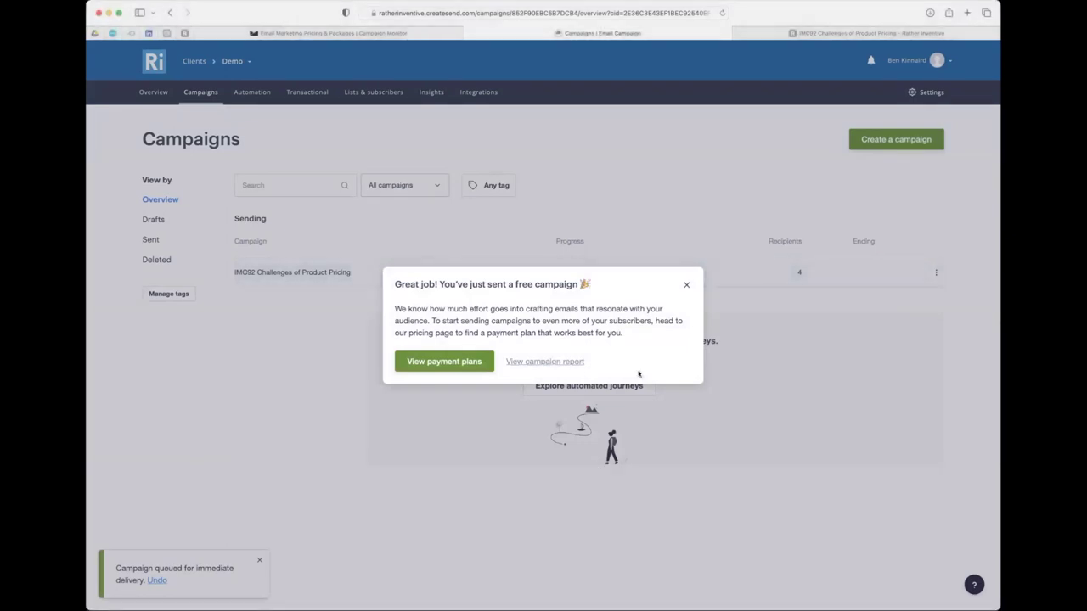
pyautogui.click(687, 286)
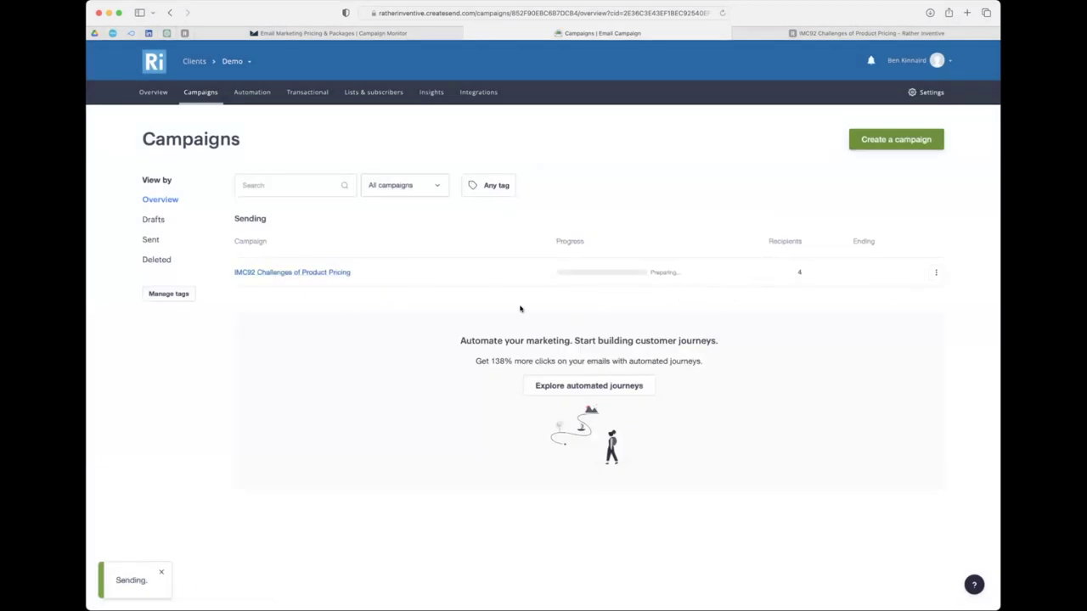
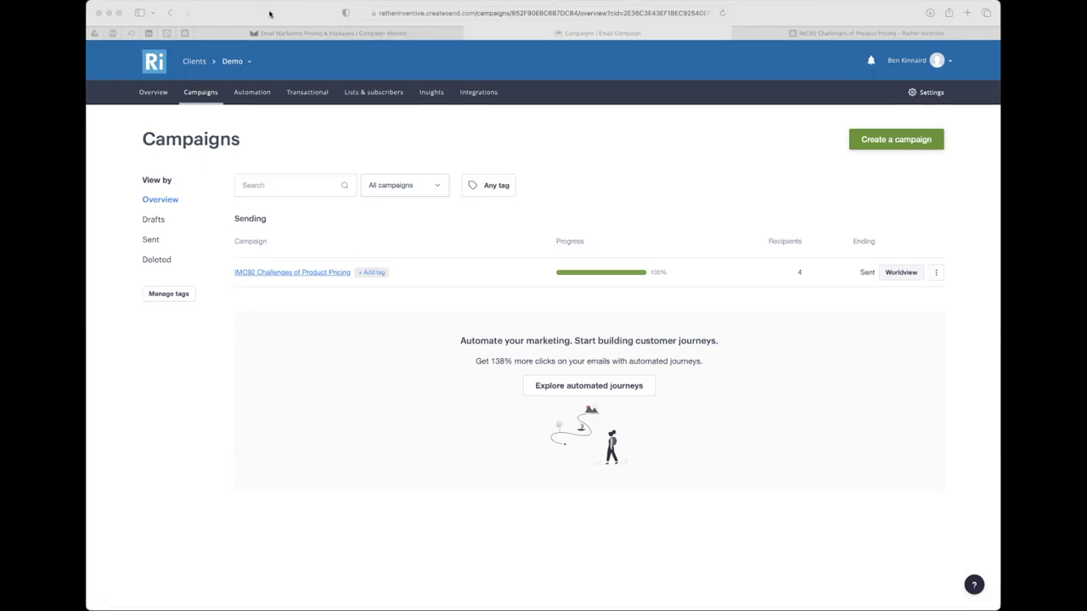
# Open the report of the IMC92 Challenges of Product Pricing campaign and look over its snapshot.
pyautogui.click(269, 12)
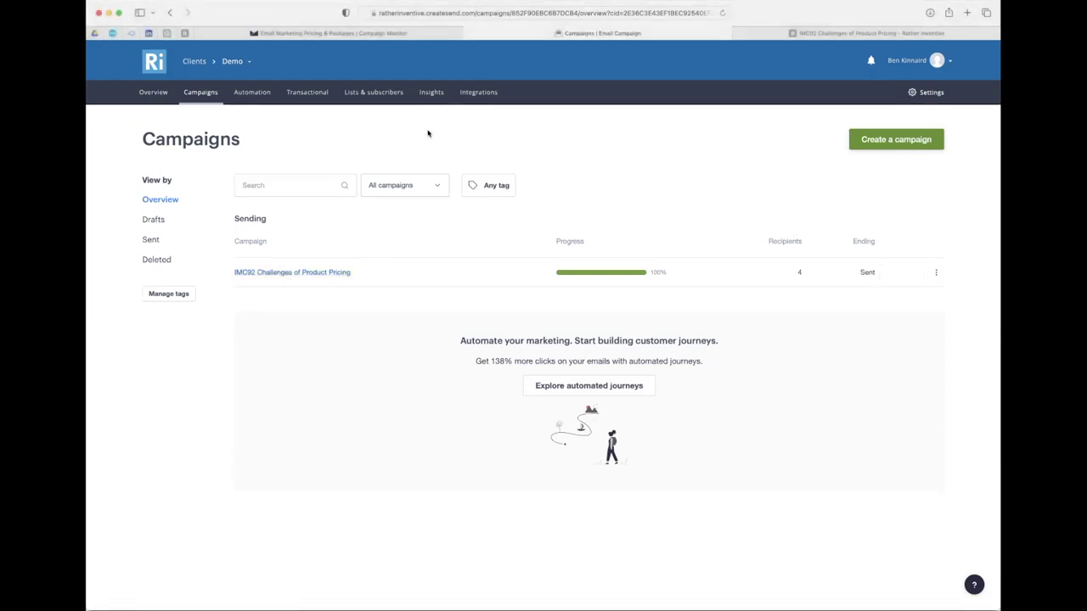
pyautogui.click(335, 272)
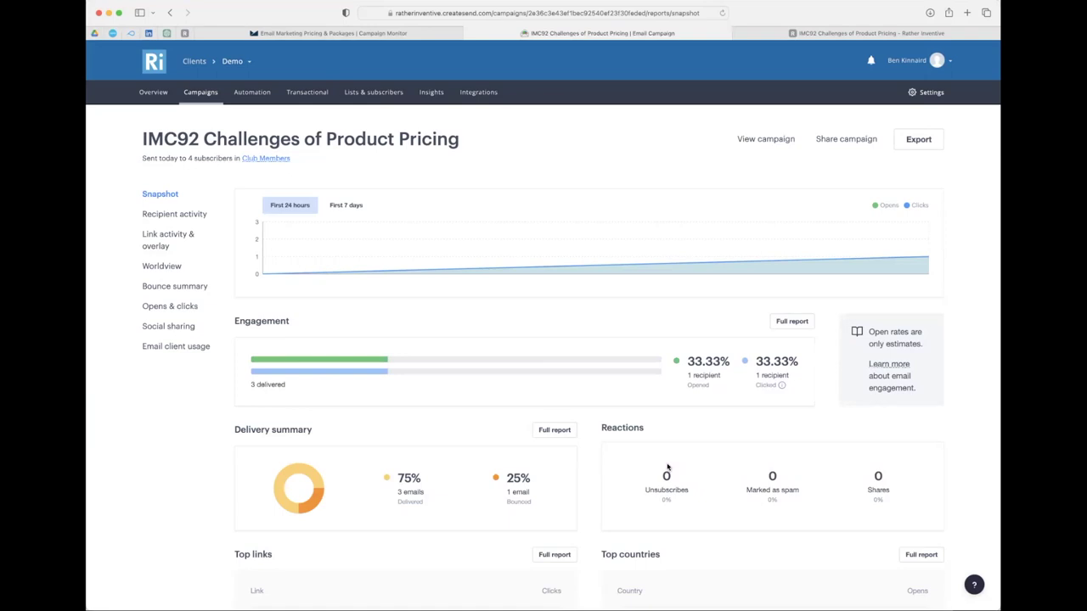
pyautogui.scroll(-2, 668, 467)
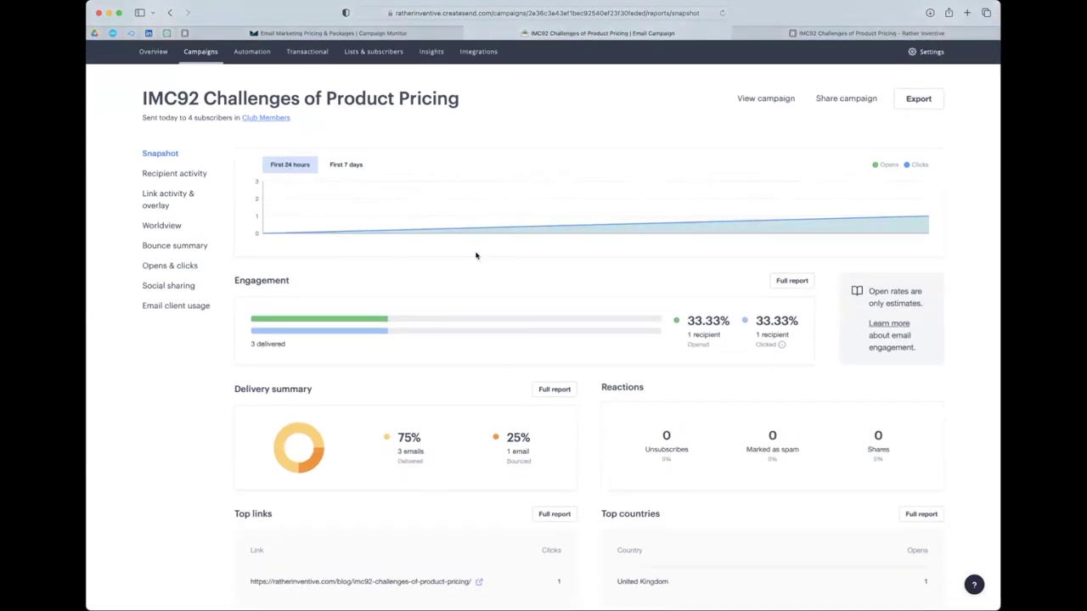
# View the web version of the sent campaign email from its report, and close it to return to the report.
pyautogui.click(766, 99)
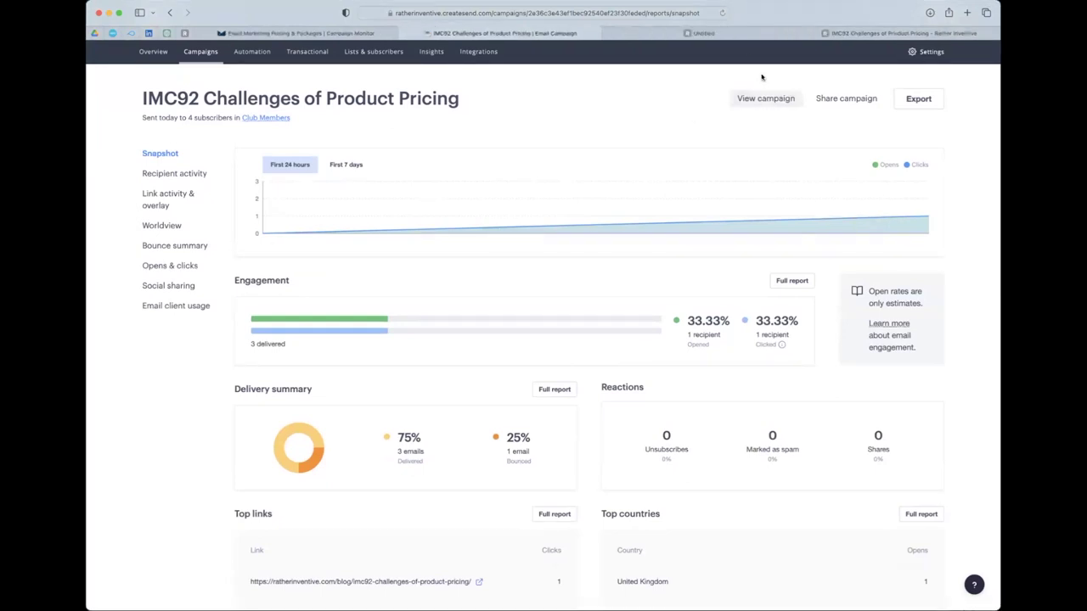
pyautogui.click(713, 35)
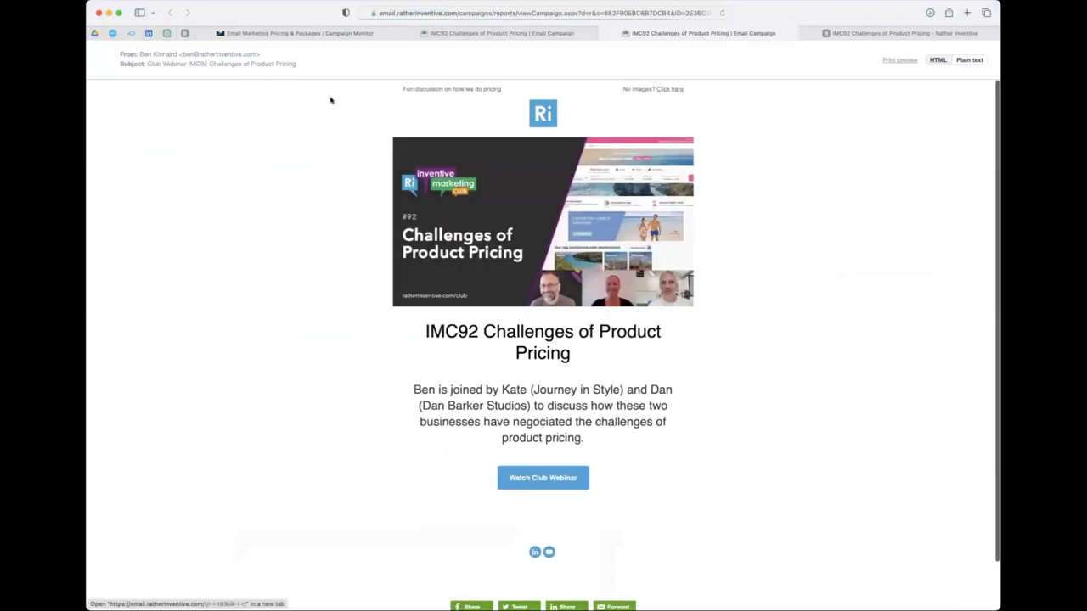
pyautogui.moveTo(177, 64); pyautogui.dragTo(296, 64)
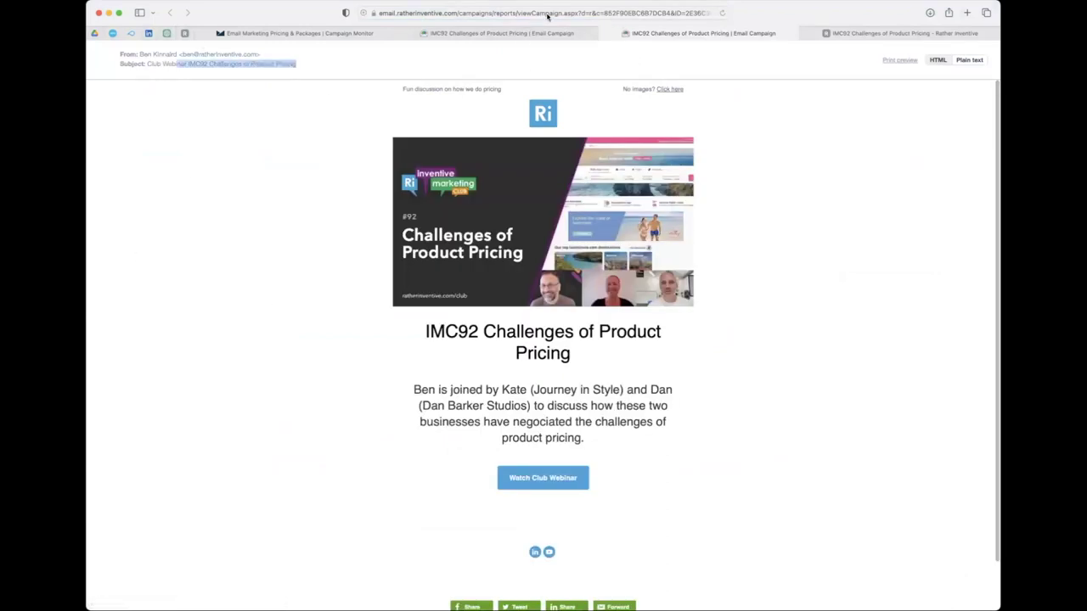
pyautogui.click(605, 12)
pyautogui.click(806, 105)
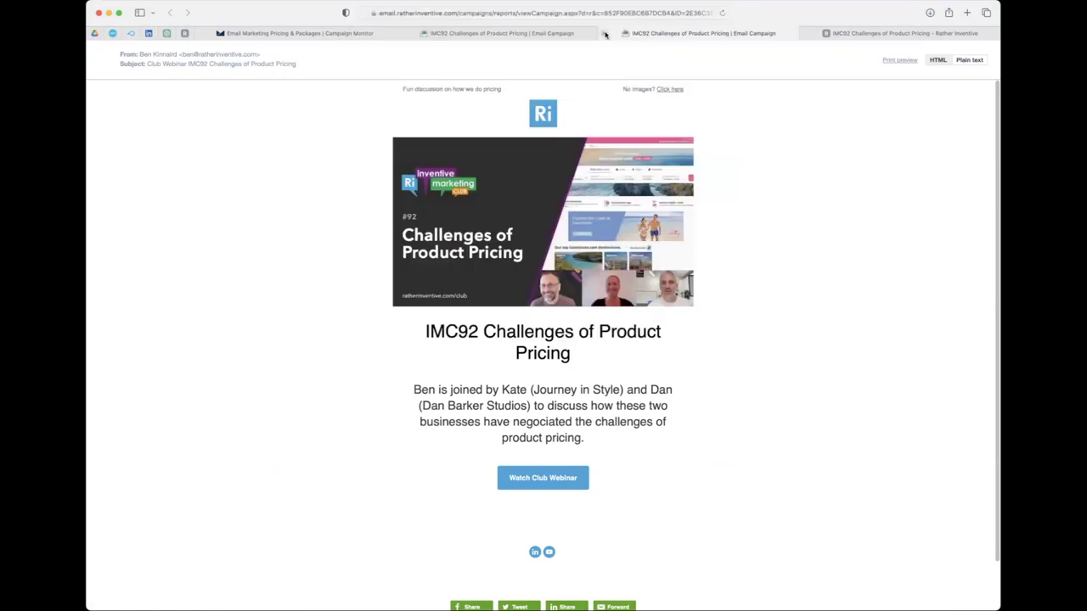
pyautogui.press('super+w')
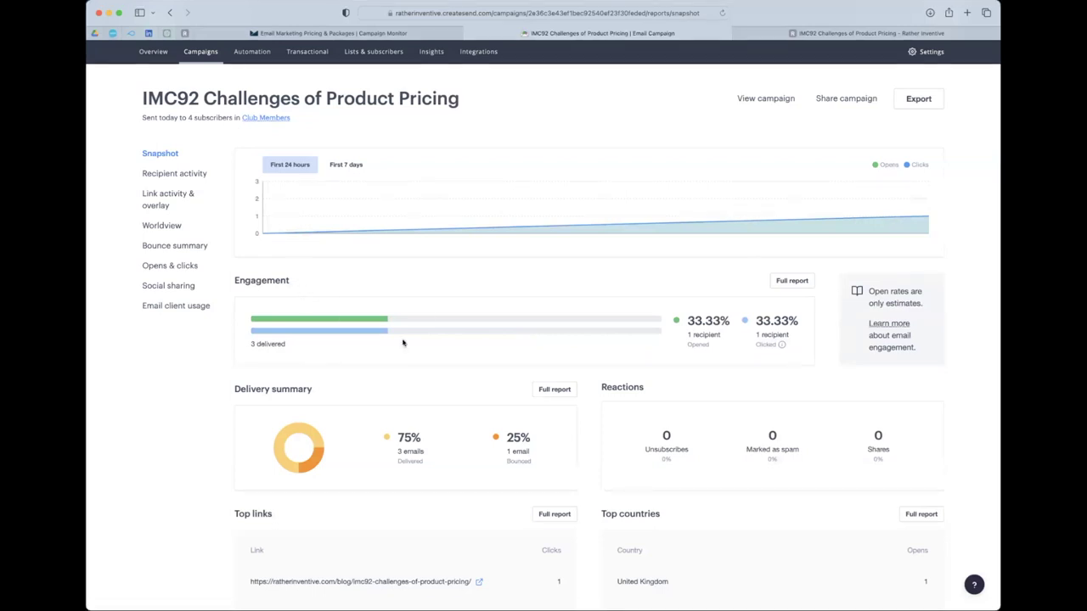
# Review the campaign's recipient activity, link activity, Worldview and bounce summary reports.
pyautogui.click(167, 174)
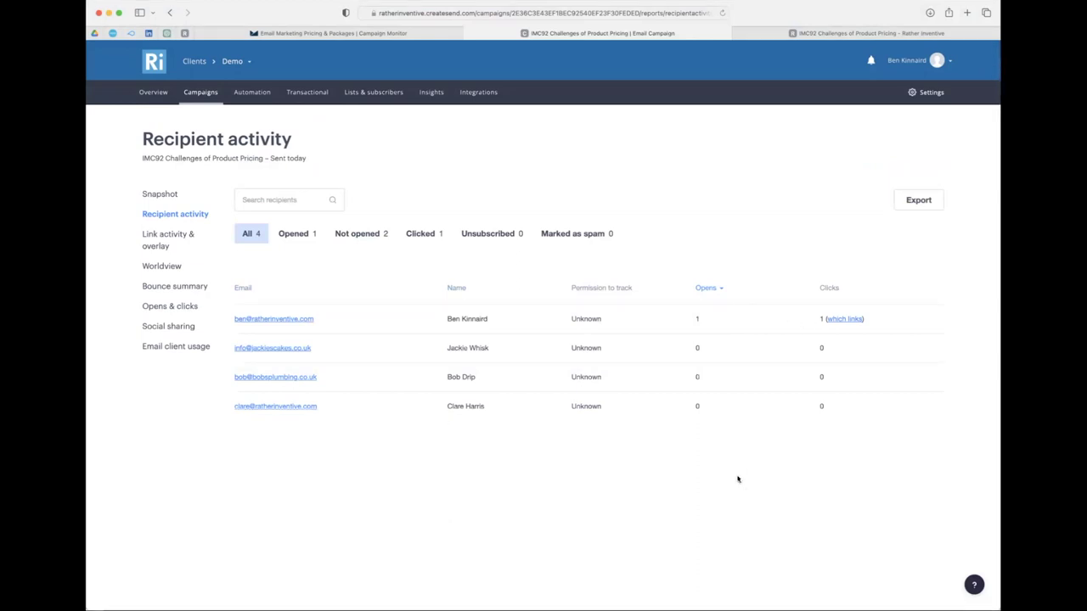
pyautogui.click(157, 245)
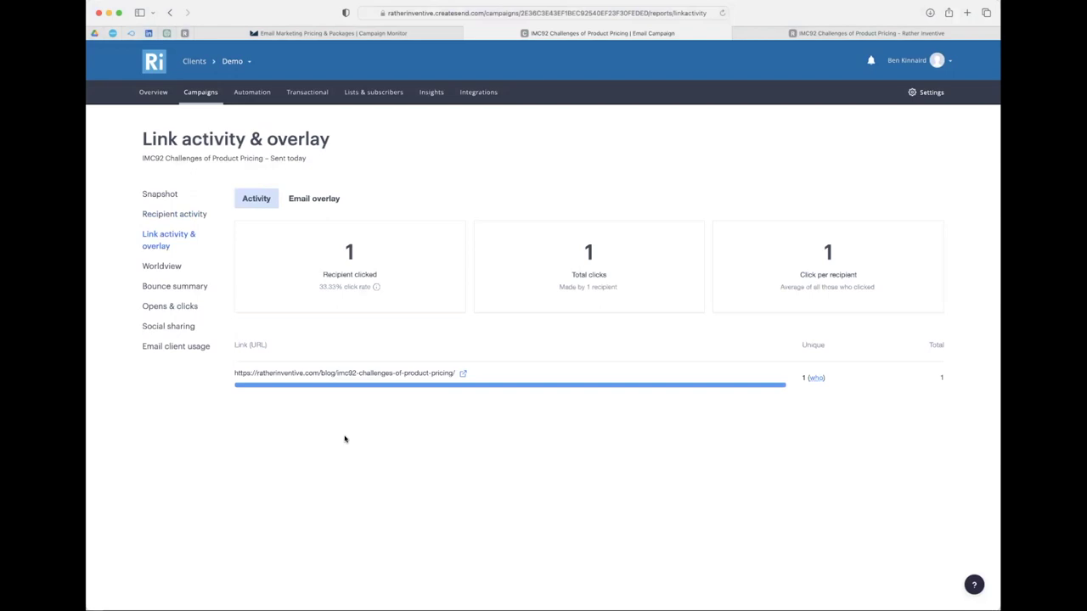
pyautogui.click(162, 268)
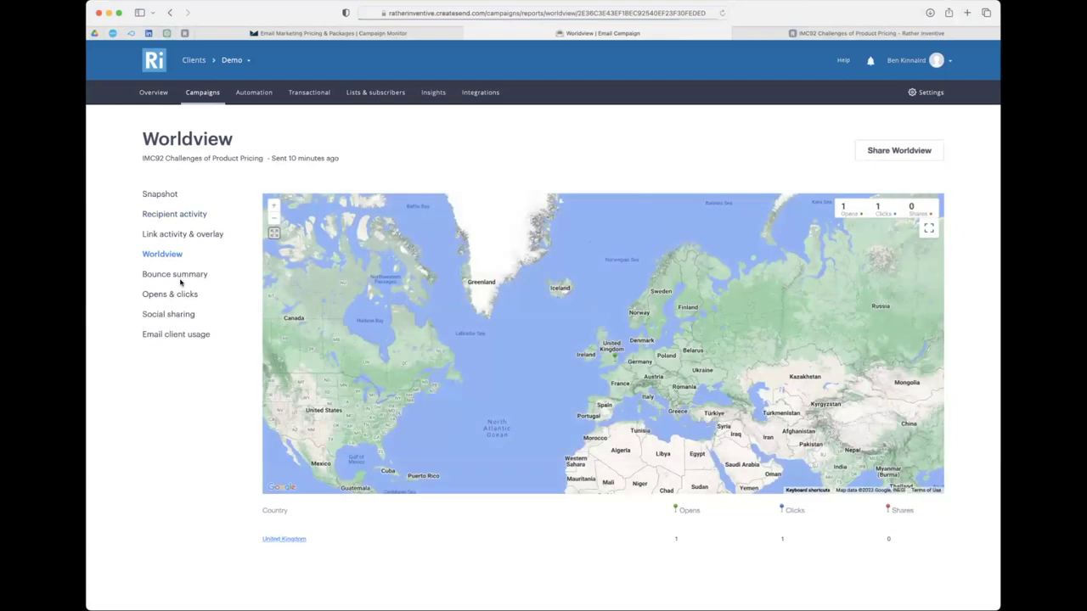
pyautogui.click(174, 275)
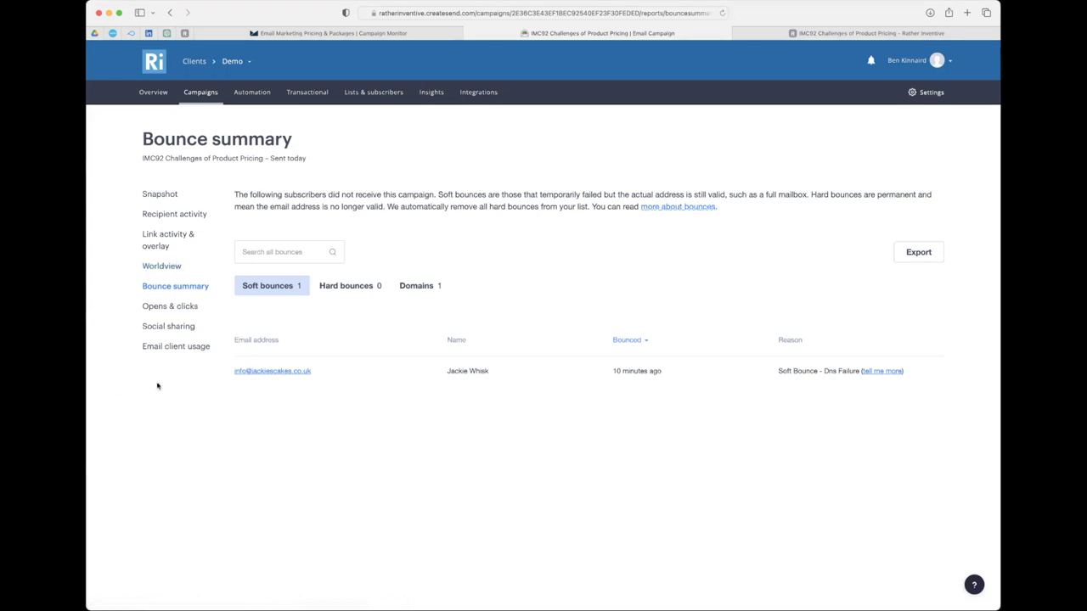
# Return to the campaign's snapshot report and examine its engagement, delivery summary, top links and top countries.
pyautogui.click(159, 196)
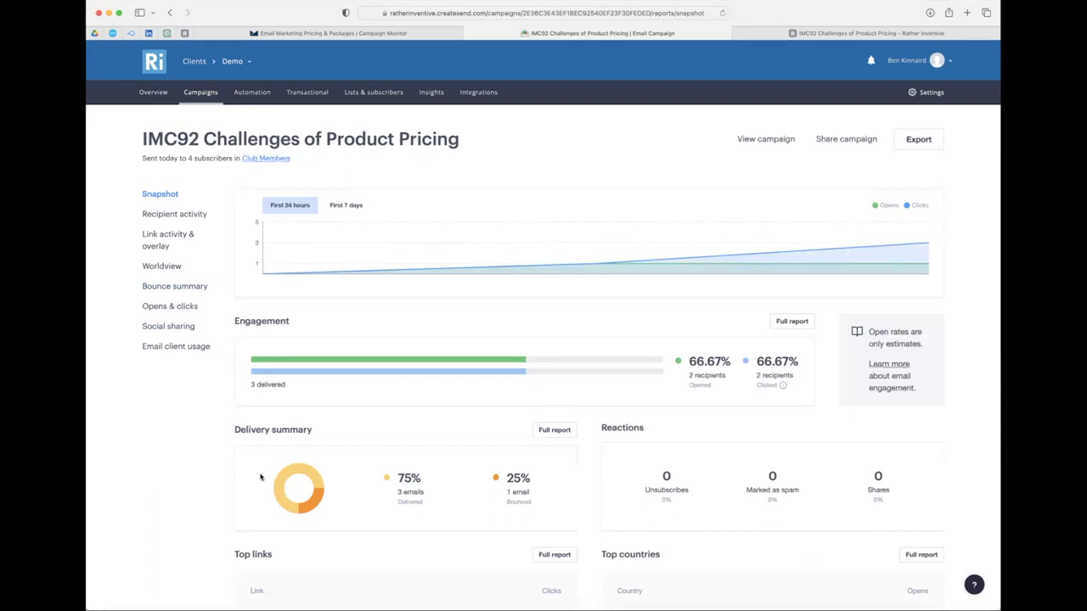
pyautogui.scroll(-1, 550, 481)
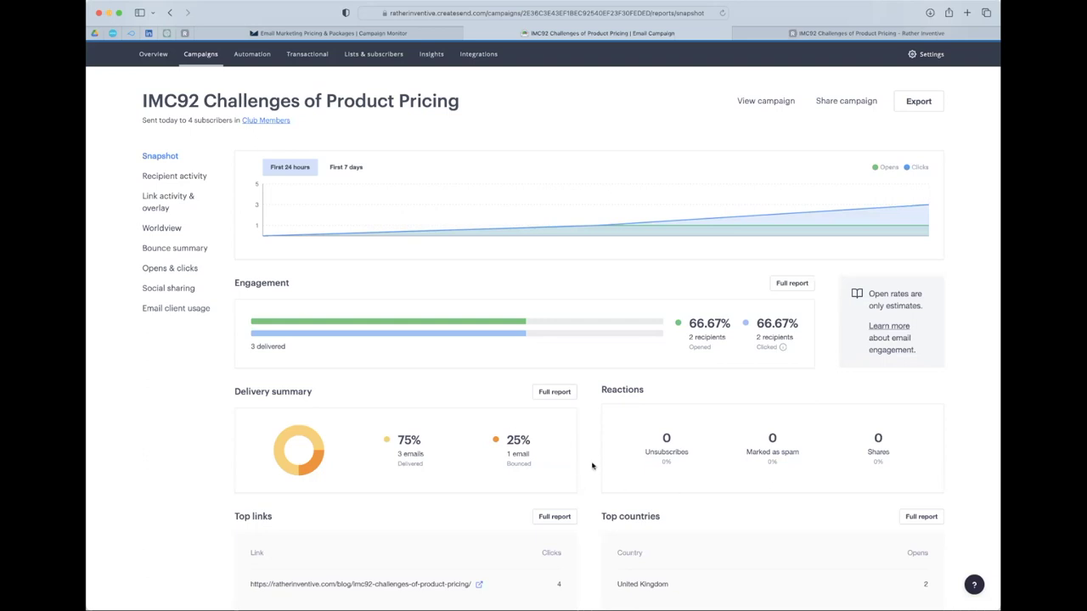
pyautogui.scroll(-3, 592, 465)
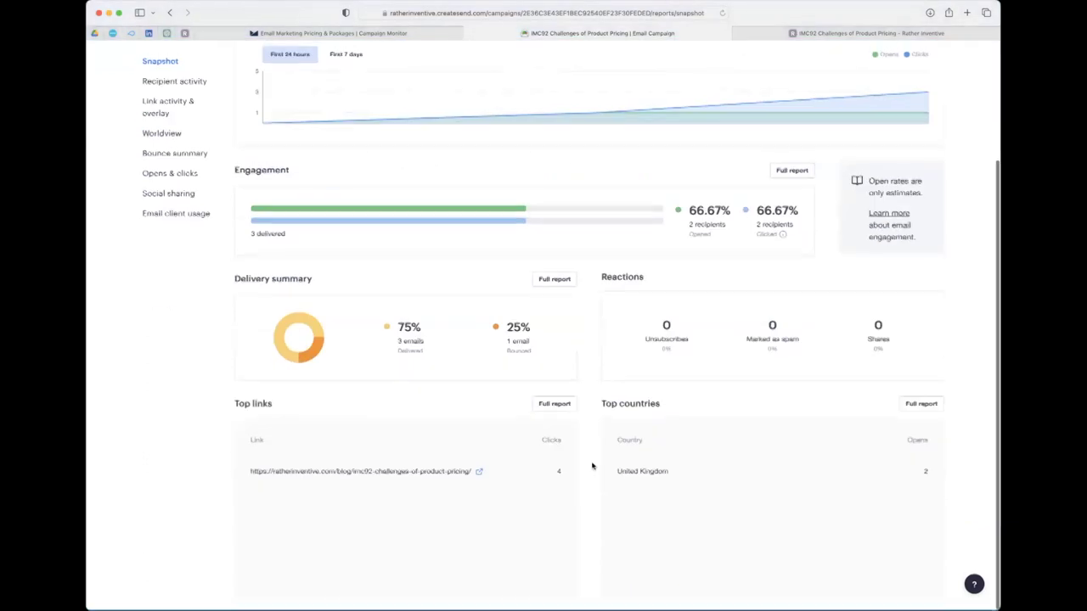
pyautogui.scroll(3, 558, 443)
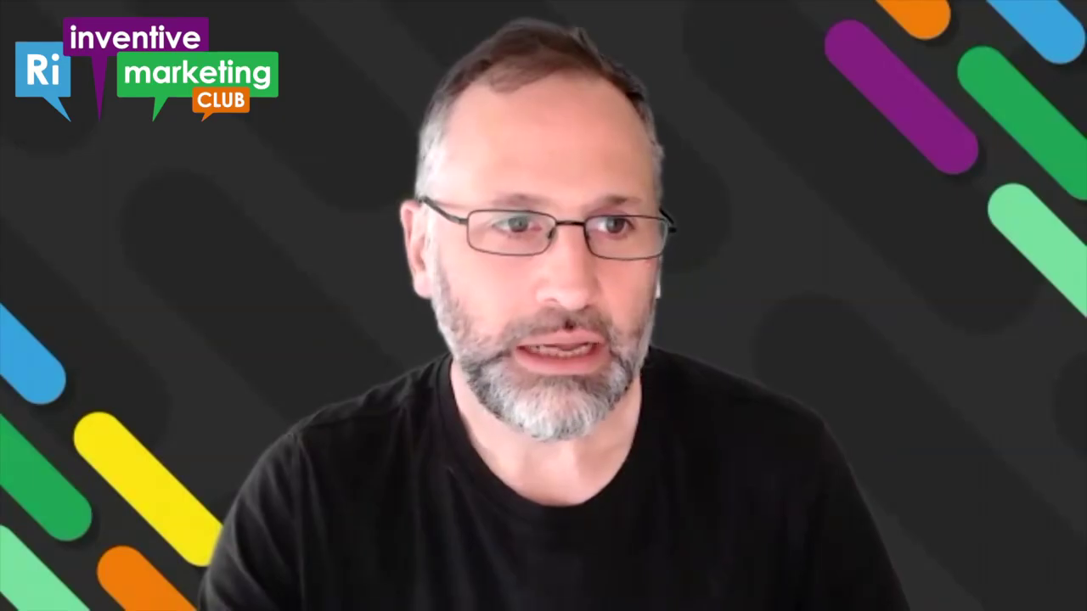